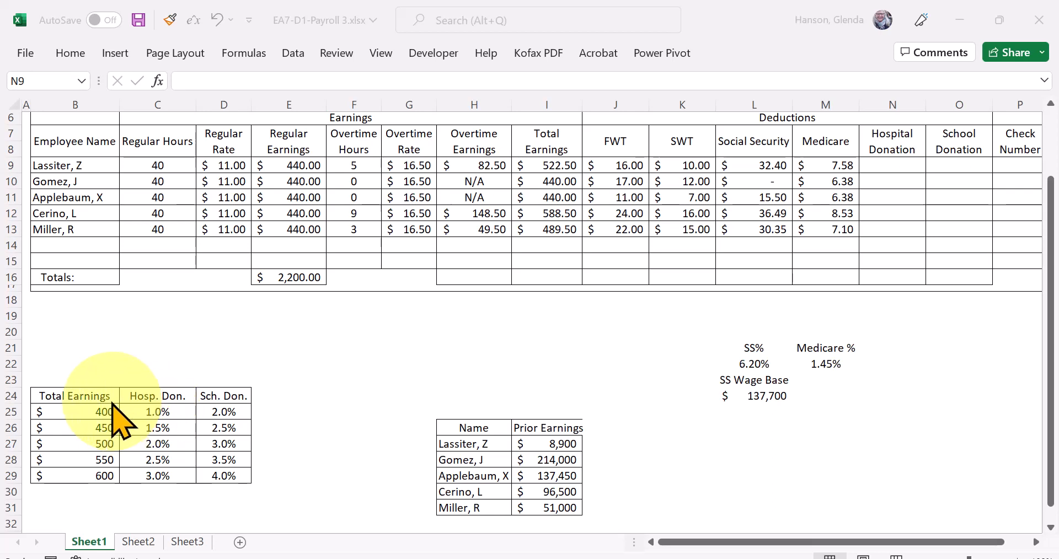
- Define the workbook-scoped name Donation_Percentages for the donation rate table in B25:D29, excluding its header row
left_click(76, 393)
left_click(75, 414)
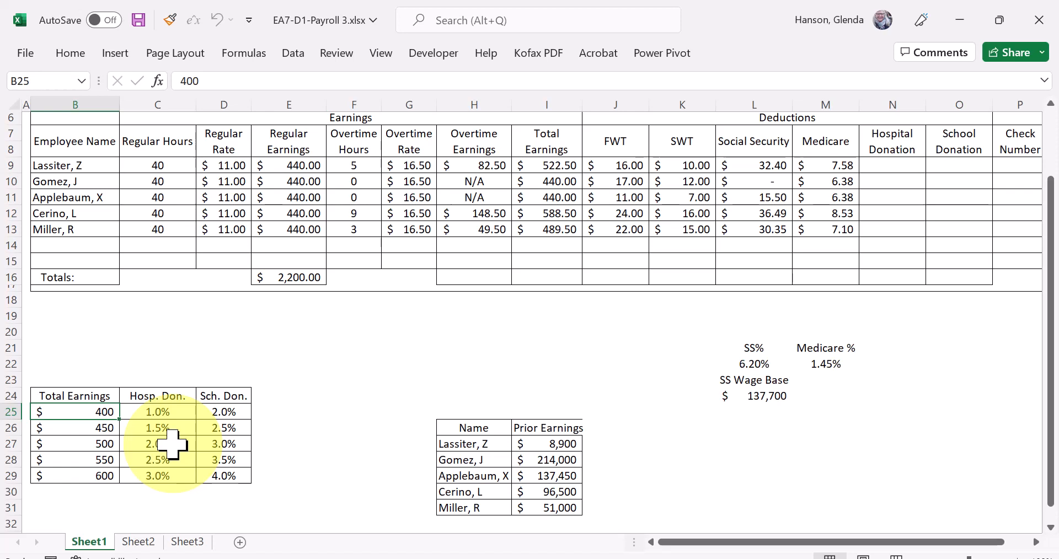
key("shift+Right")
key("shift+Right")
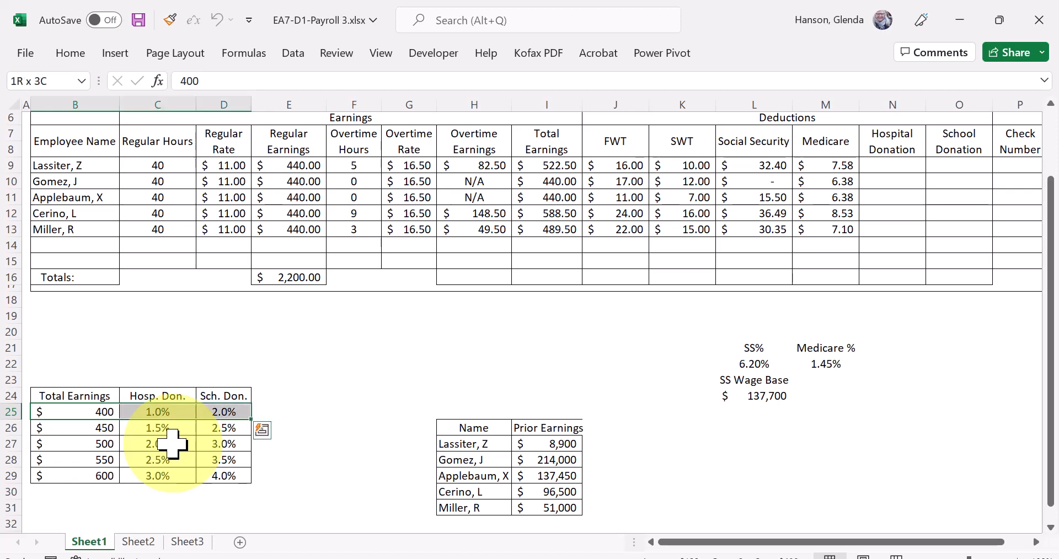
key("shift+Down")
key("shift+Down")
key("shift+Down")
key("shift+Down")
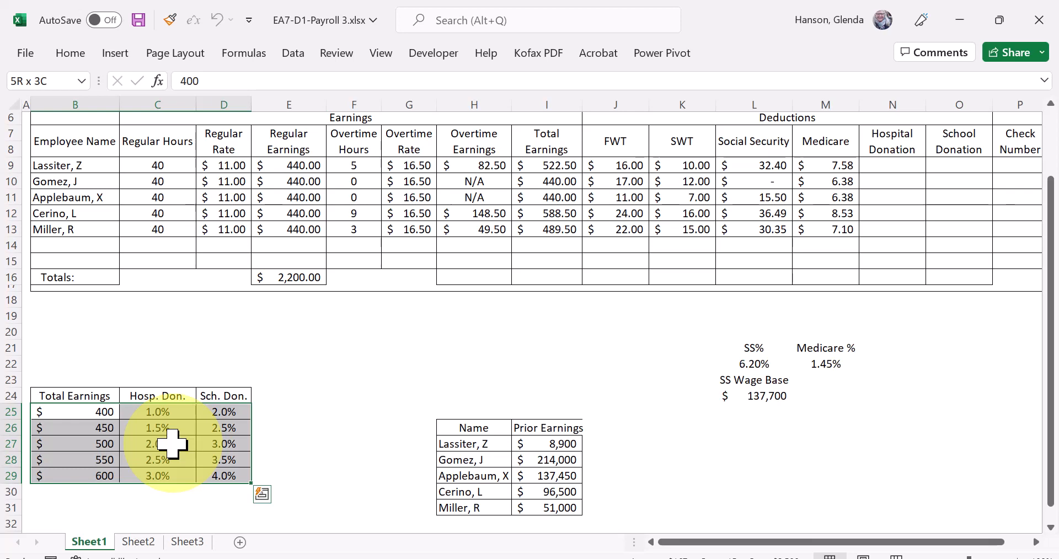
left_click(237, 56)
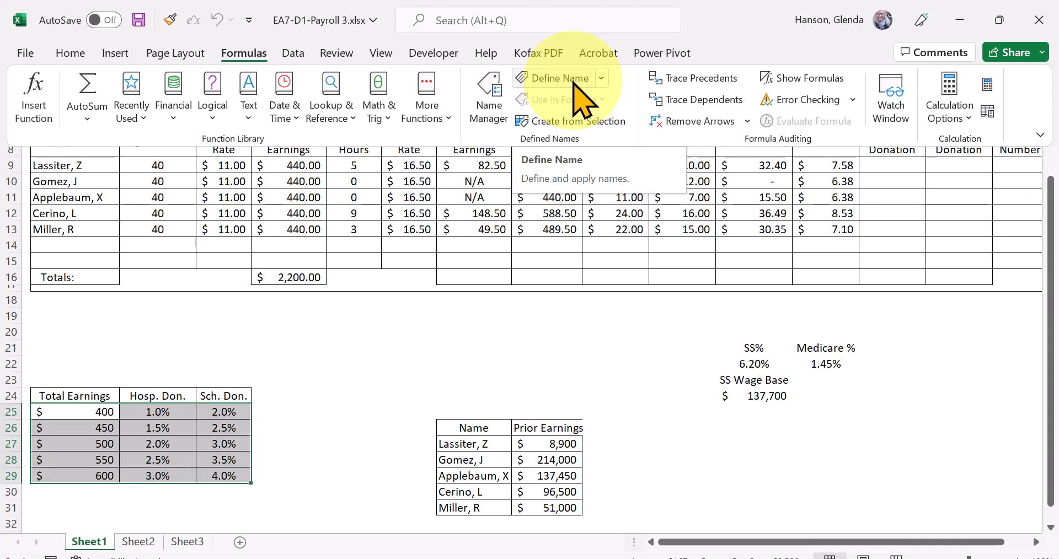
left_click(551, 81)
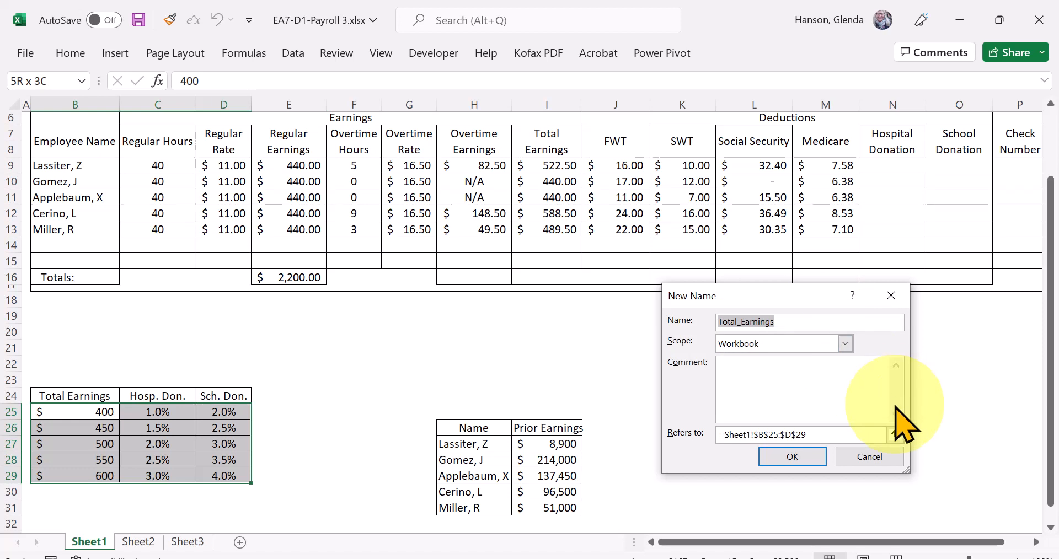
type("Don")
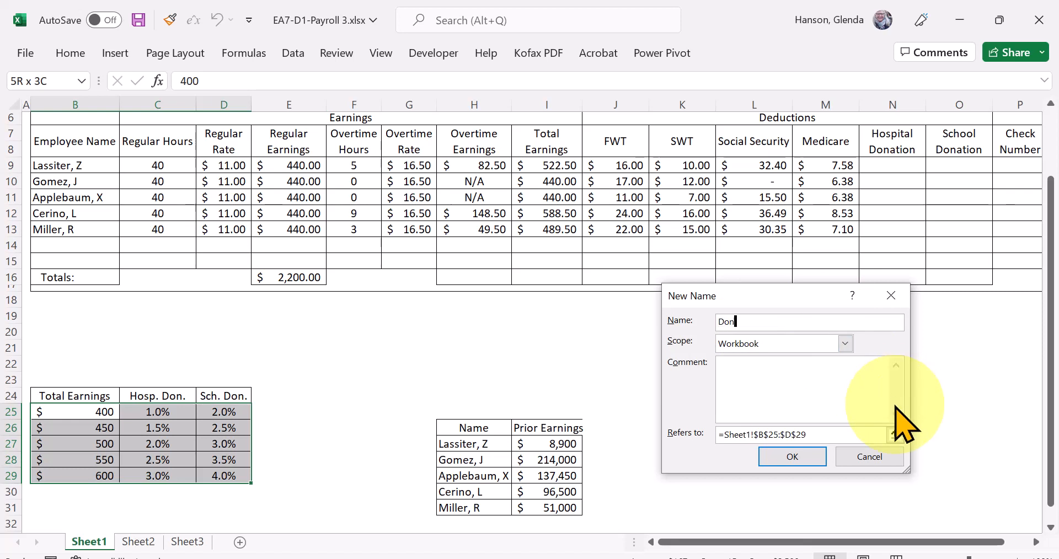
type("ation_Percentages")
left_click(787, 458)
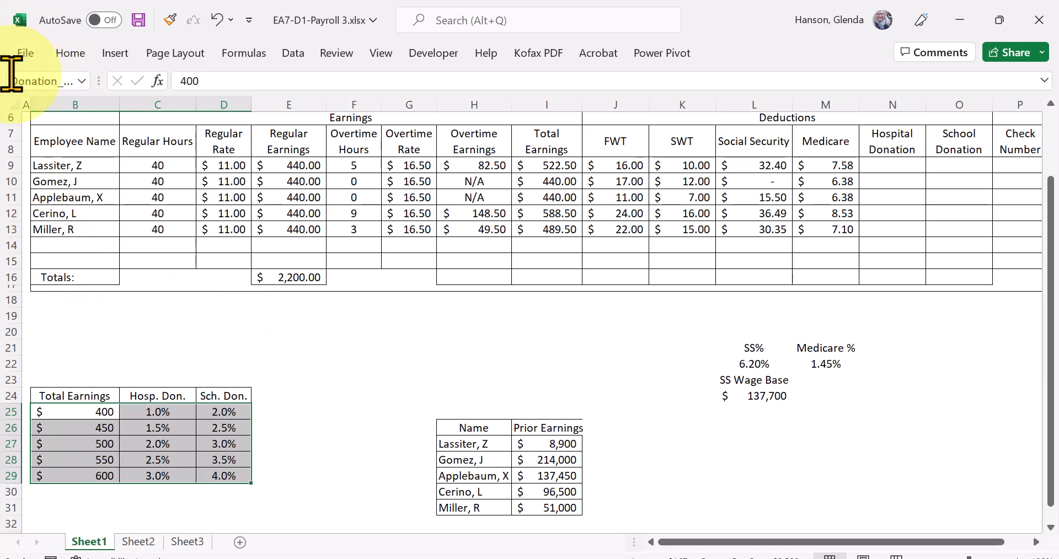
left_click(44, 81)
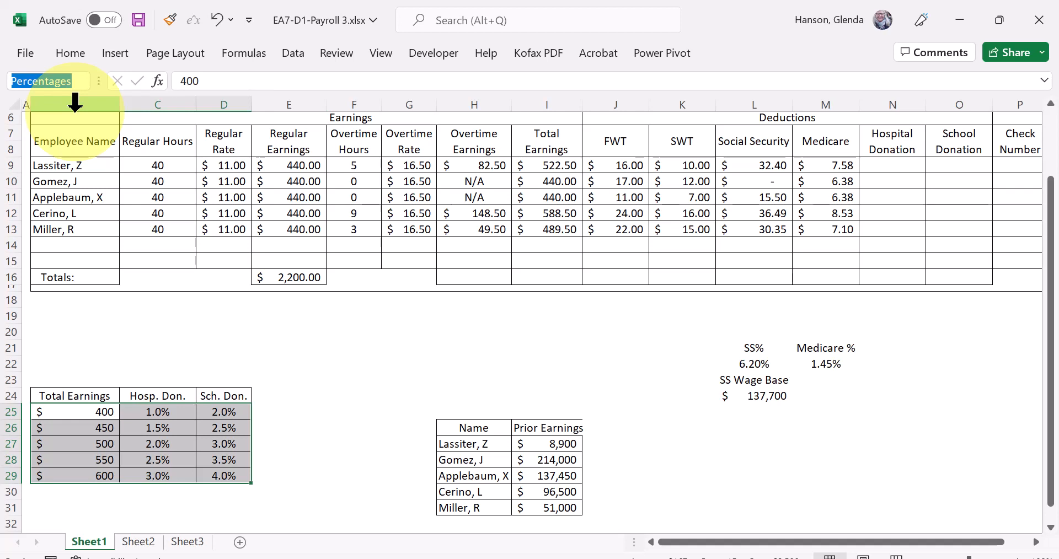
- Begin the first employee's Hospital Donation formula in N9 with a VLOOKUP nested inside ROUND
left_click(886, 168)
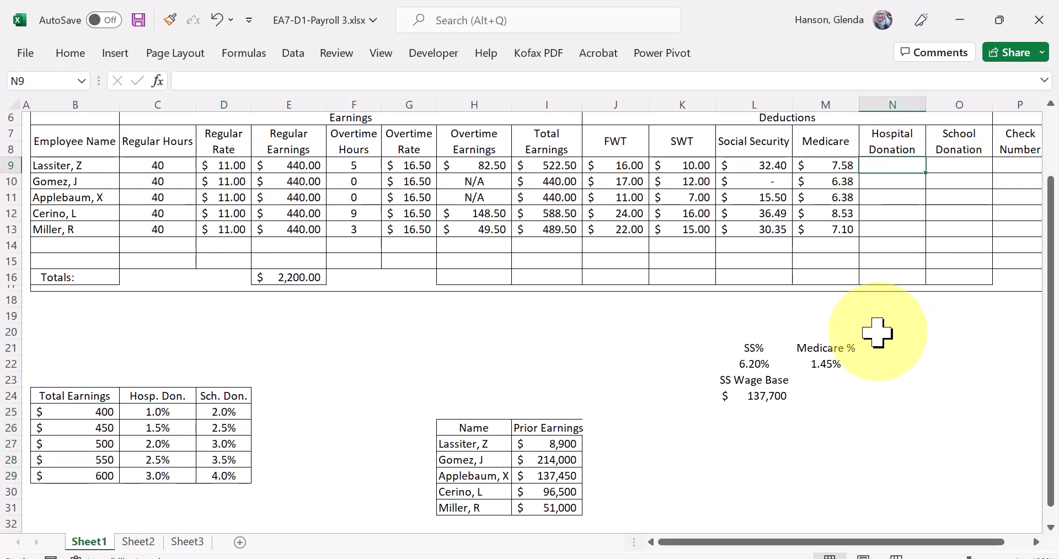
type("=round(")
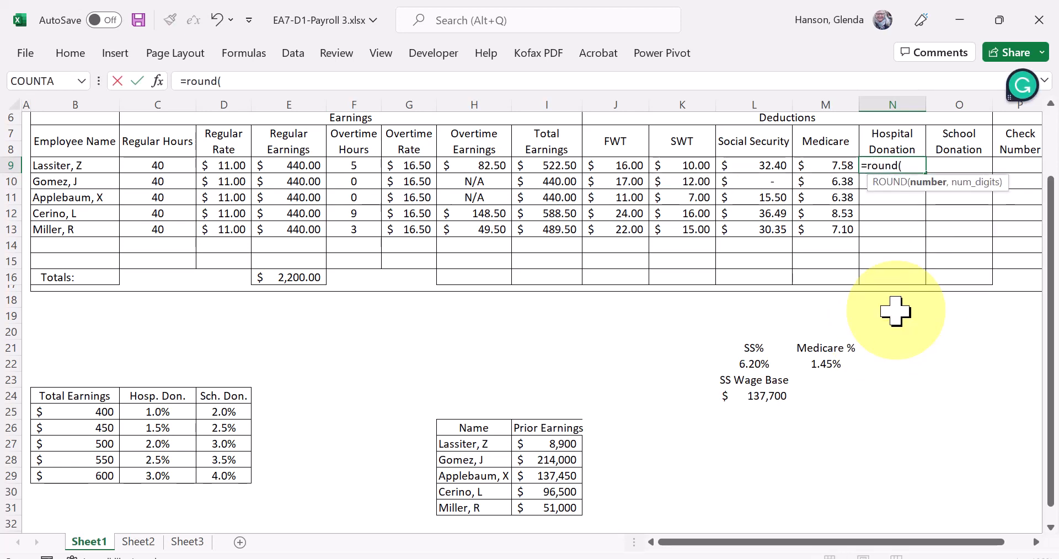
type("vlookup")
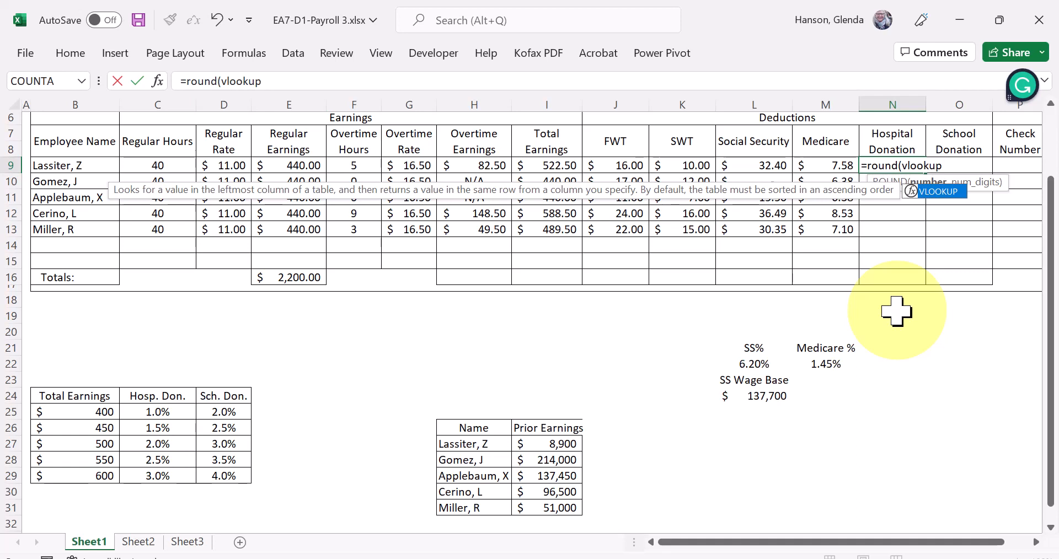
type("(")
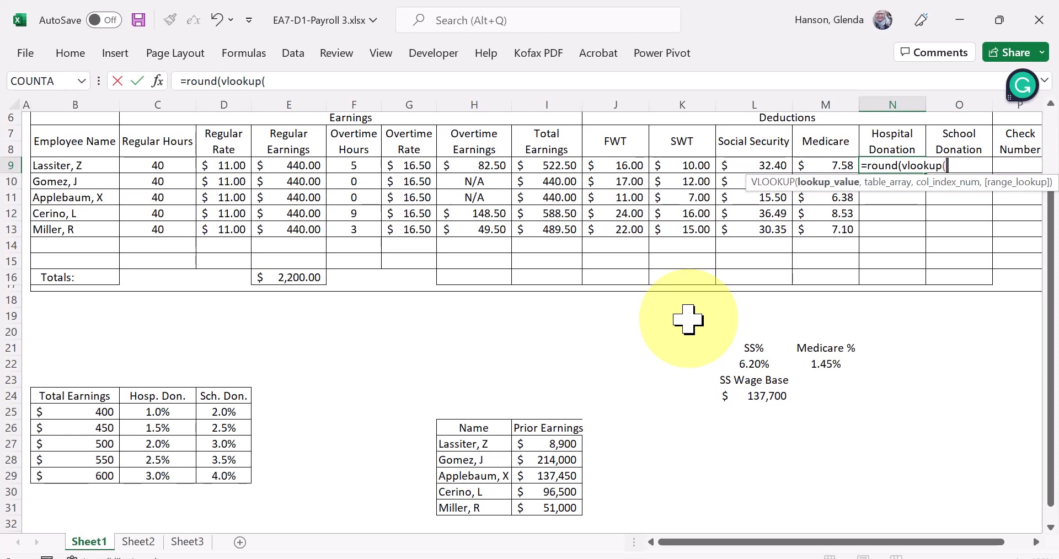
- Try supplying only Donation_Percentages and 2 as the arguments of the VLOOKUP in N9
type("d")
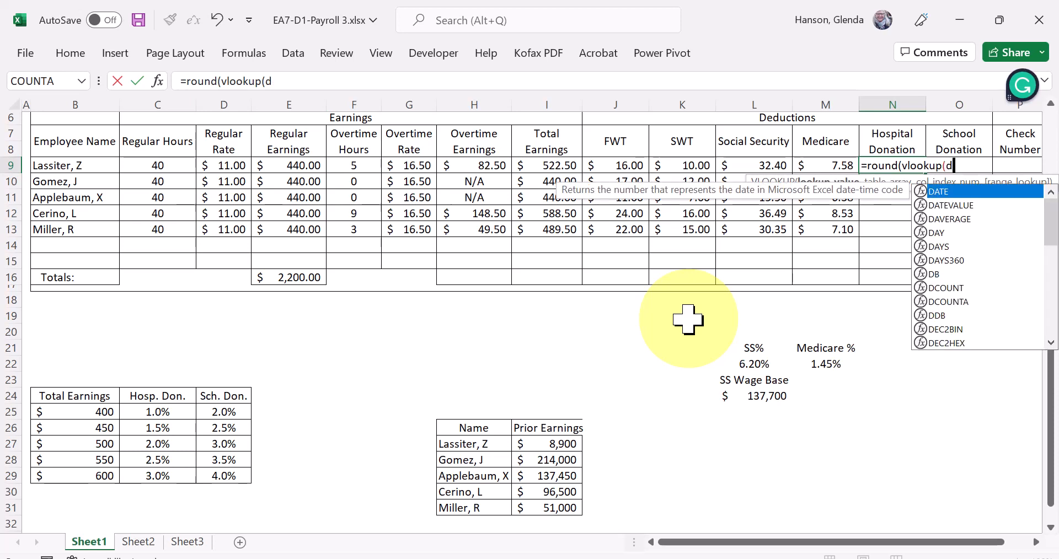
type("i")
key("BackSpace")
type("o")
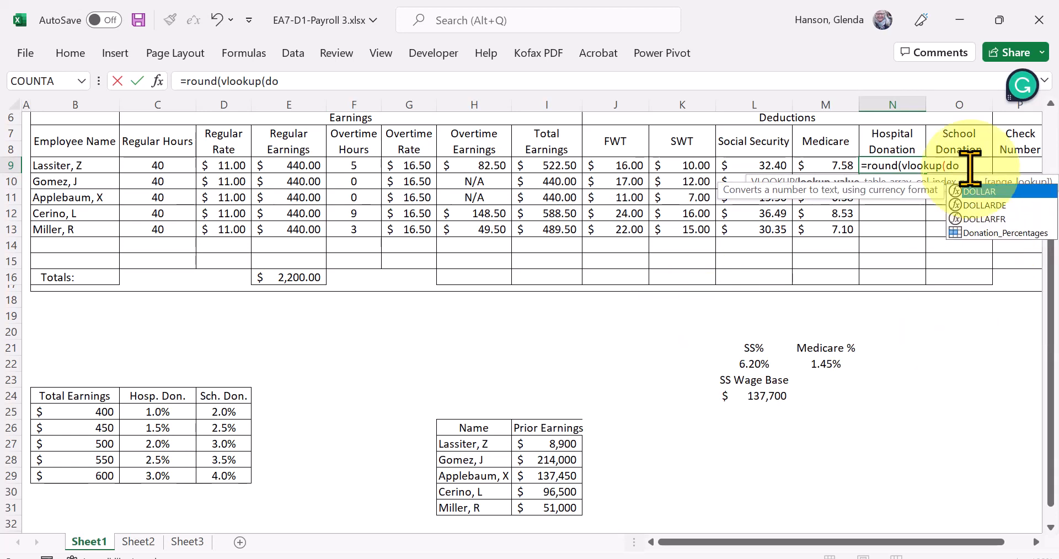
left_click(991, 234)
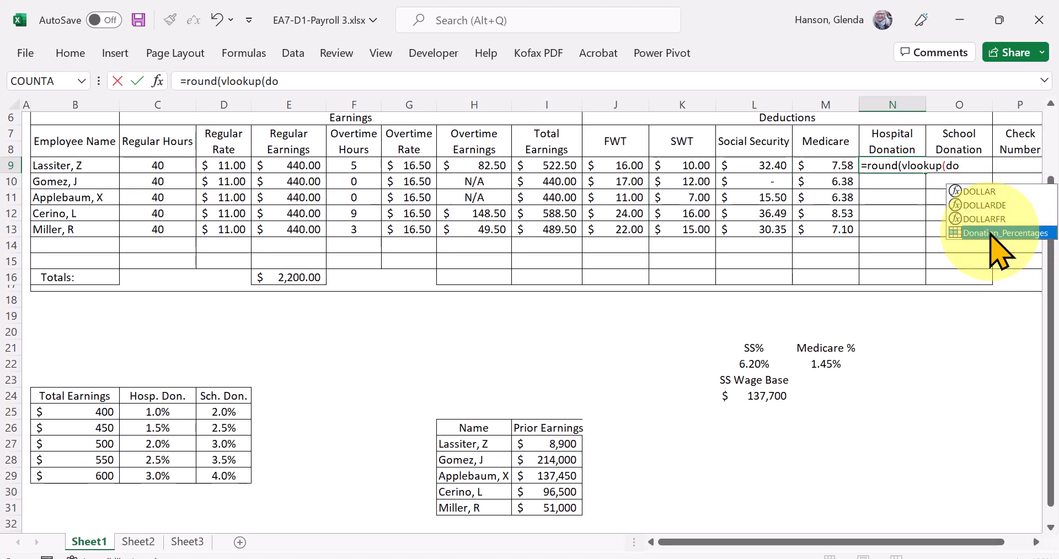
double_click(990, 234)
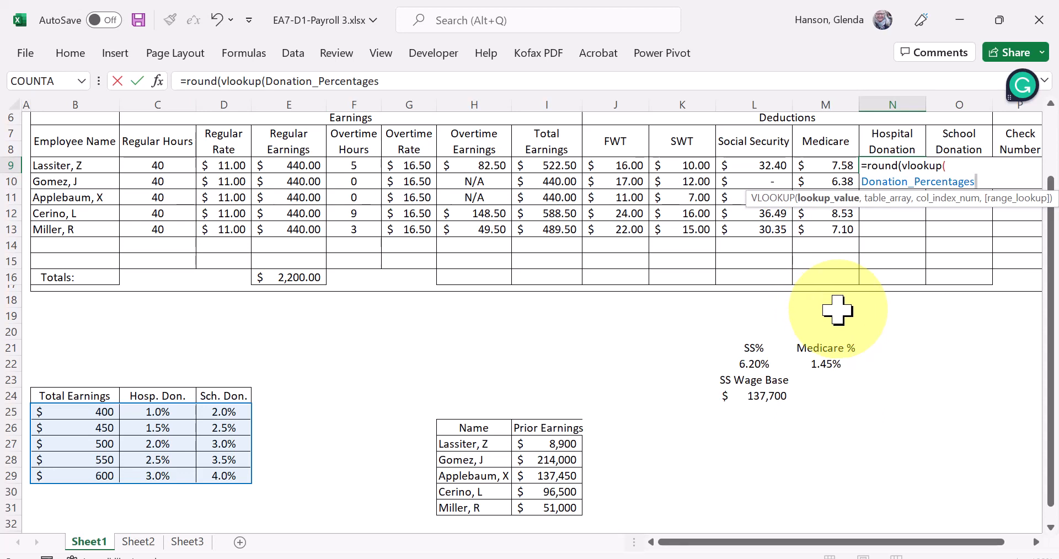
type(",2")
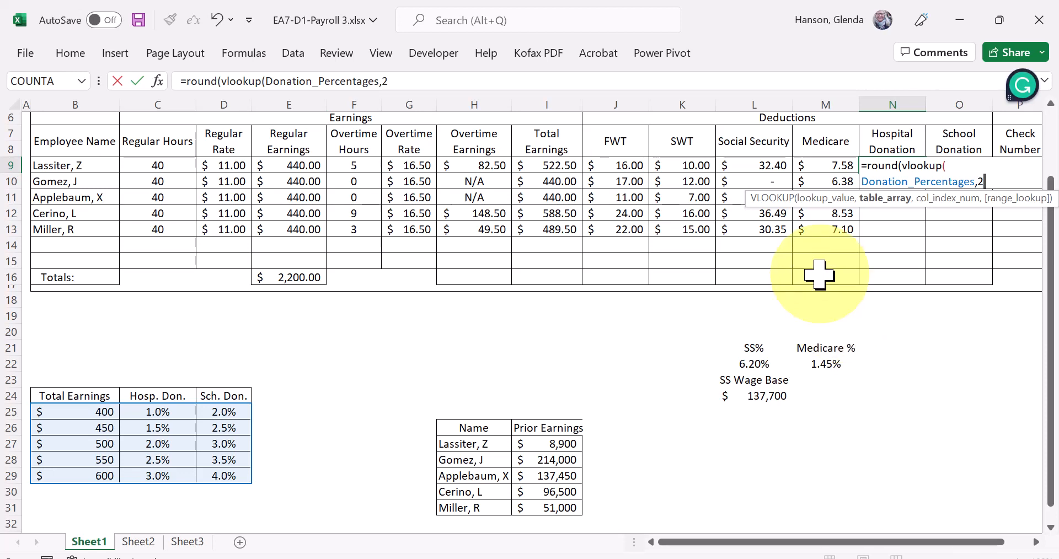
type(")")
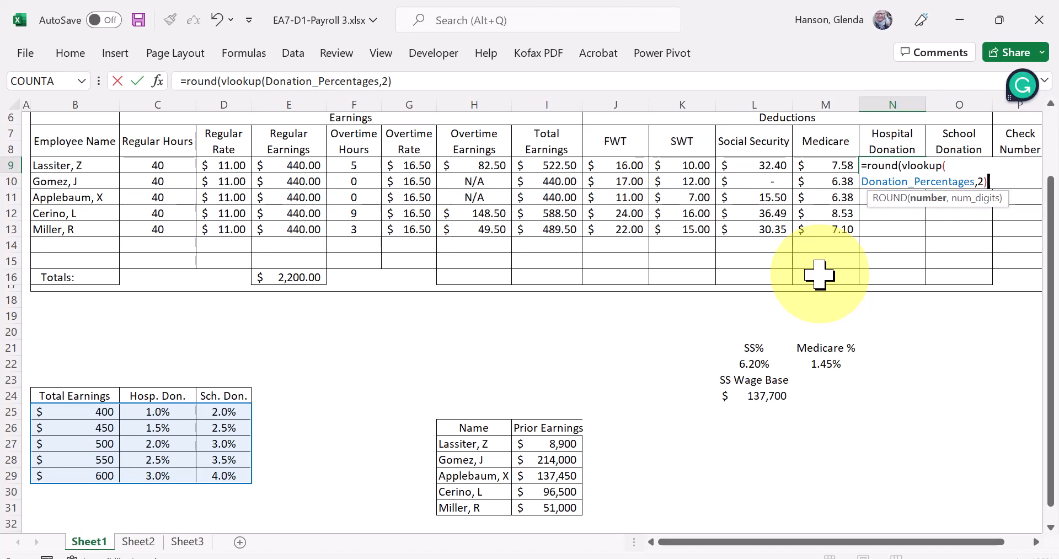
type("*I9,2")
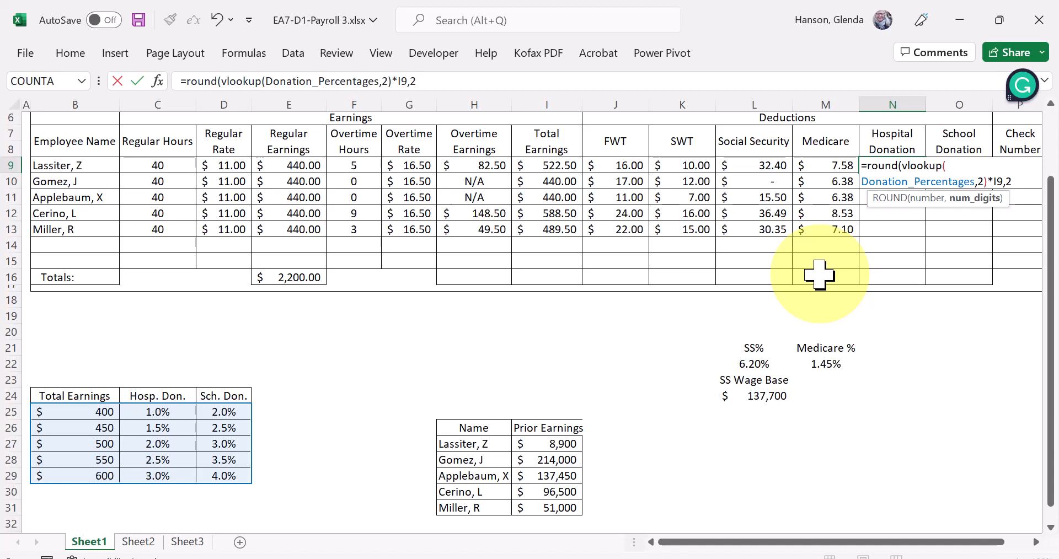
type(")")
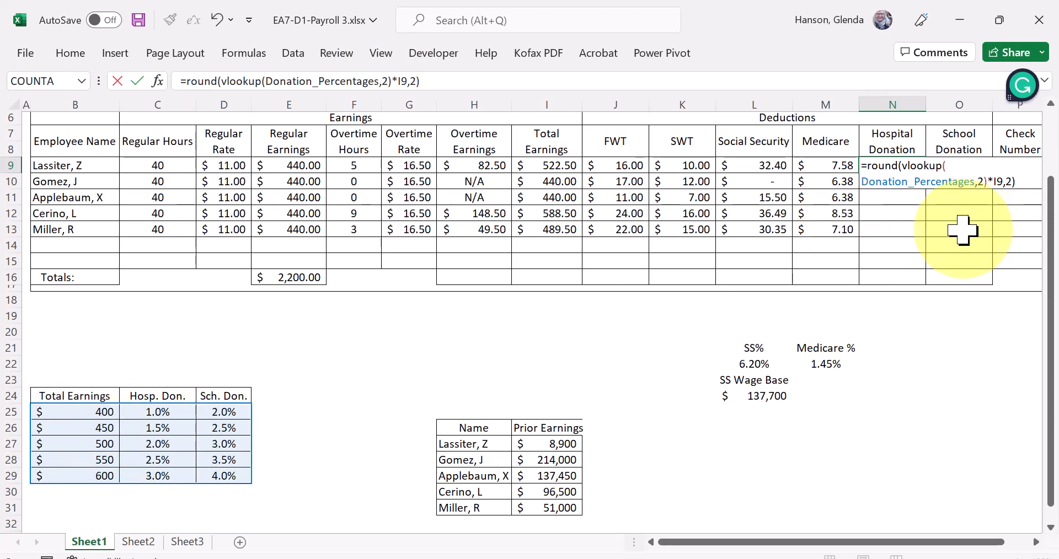
- Try to complete the N9 formula by multiplying the lookup by I9 and rounding to 2 decimals
key("Return")
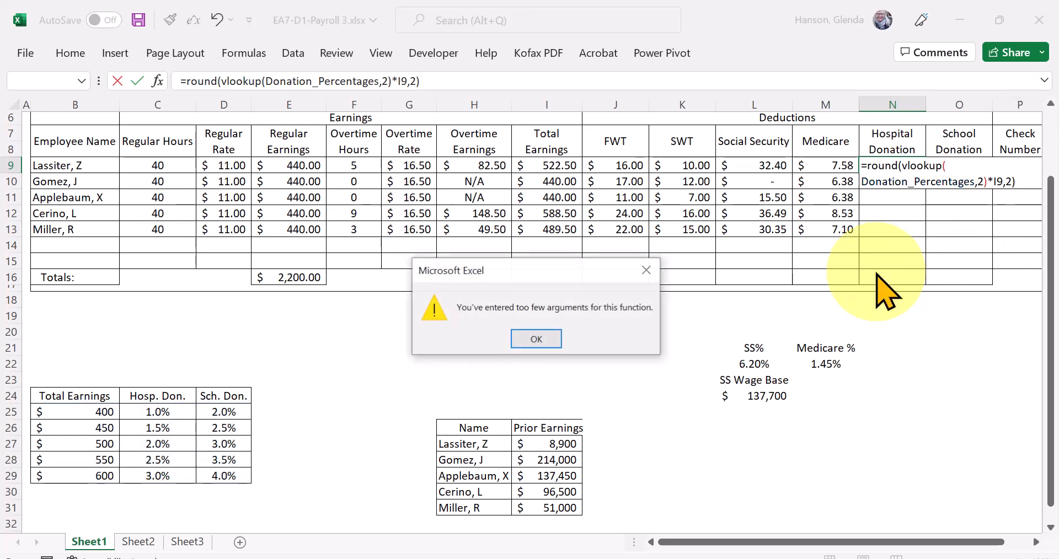
left_click(536, 339)
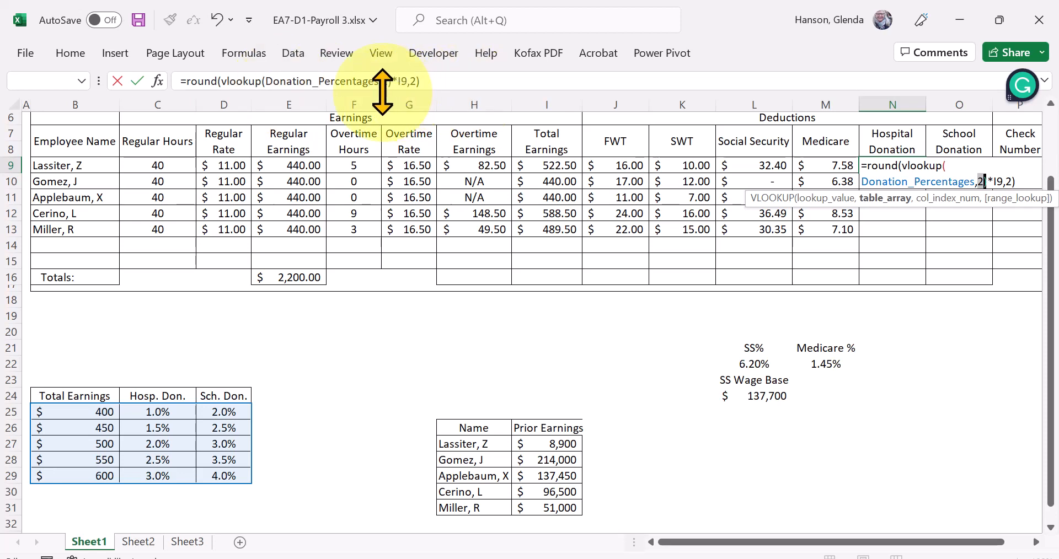
left_click(436, 83)
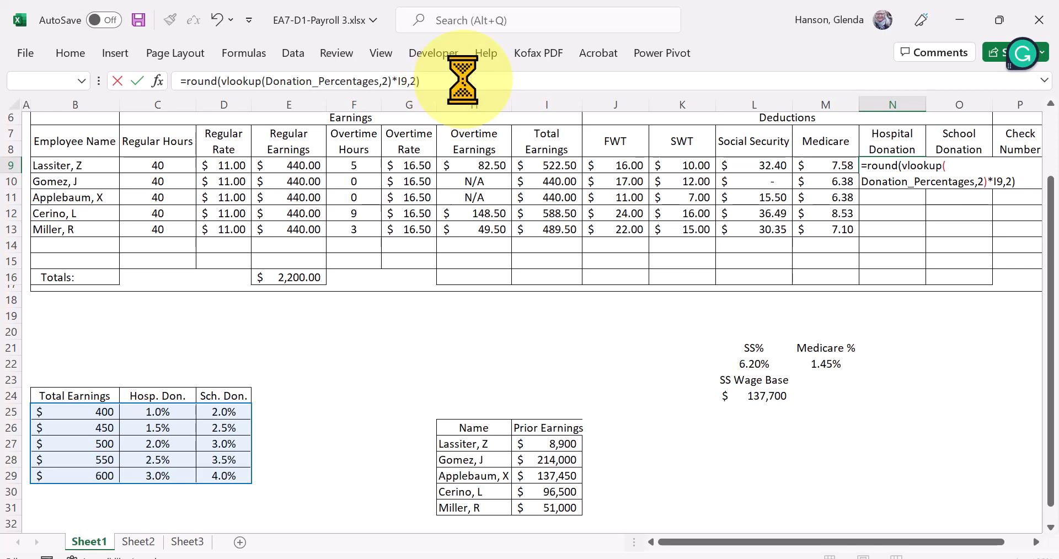
key("Return")
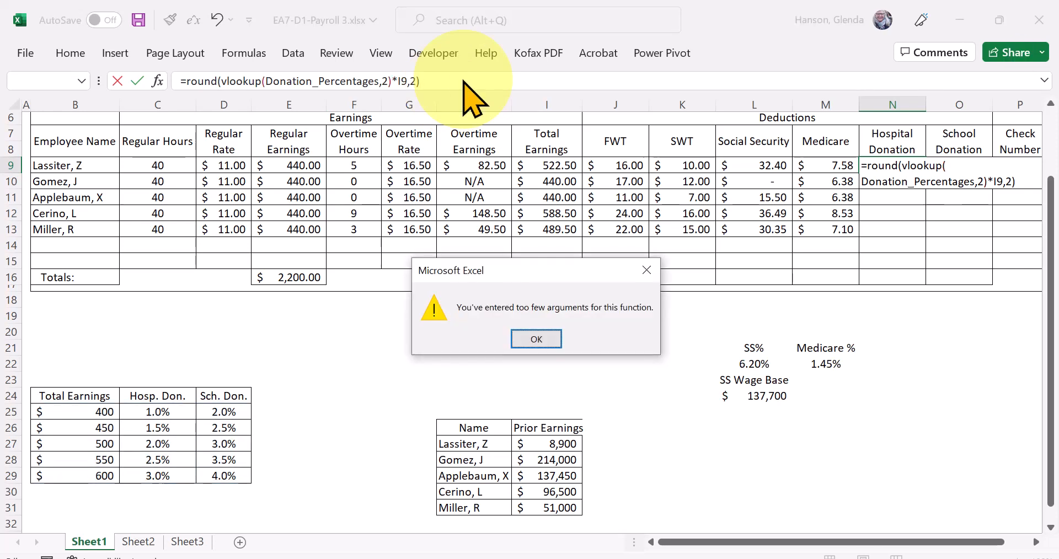
left_click(535, 338)
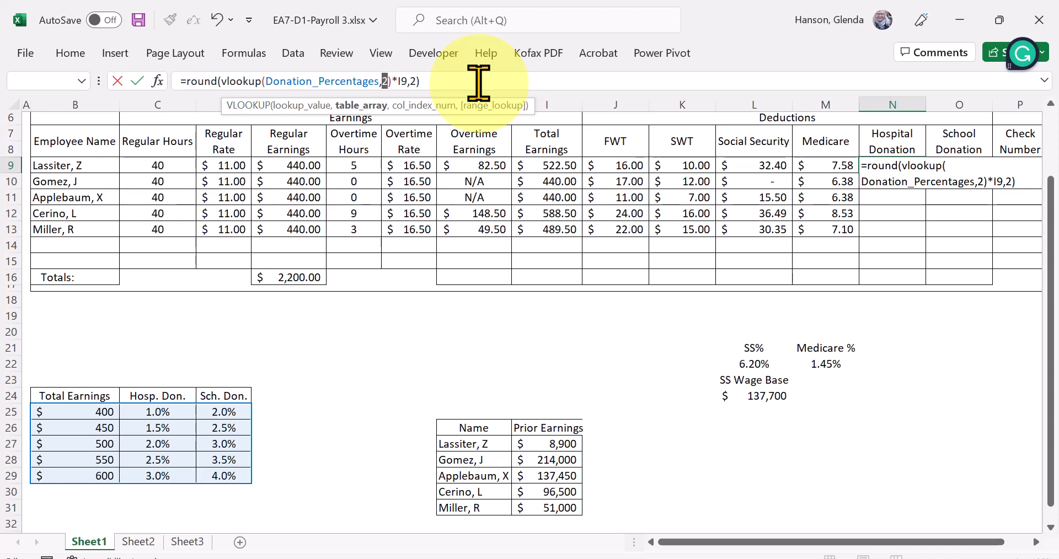
- Remove the VLOOKUP arguments and everything after them from the N9 formula, keeping only =round(vlookup(
key("BackSpace")
key("BackSpace")
key("BackSpace")
key("BackSpace")
key("BackSpace")
key("BackSpace")
key("BackSpace")
key("BackSpace")
key("BackSpace")
key("BackSpace")
key("BackSpace")
key("BackSpace")
key("BackSpace")
key("BackSpace")
key("BackSpace")
key("BackSpace")
key("BackSpace")
key("BackSpace")
key("BackSpace")
key("BackSpace")
key("BackSpace")
key("BackSpace")
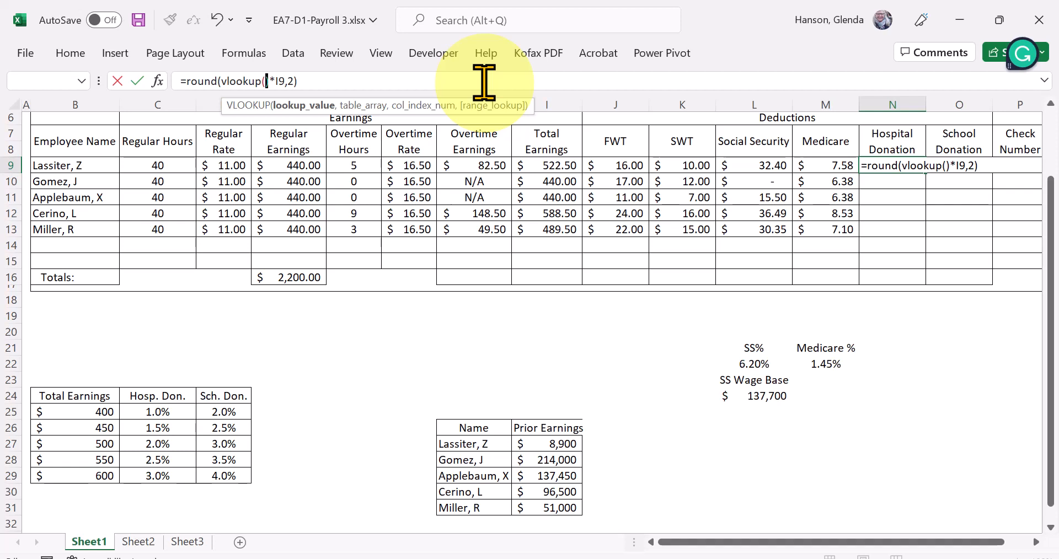
key("Delete")
key("Delete")
key("Delete")
key("Delete")
key("Delete")
key("Delete")
key("BackSpace")
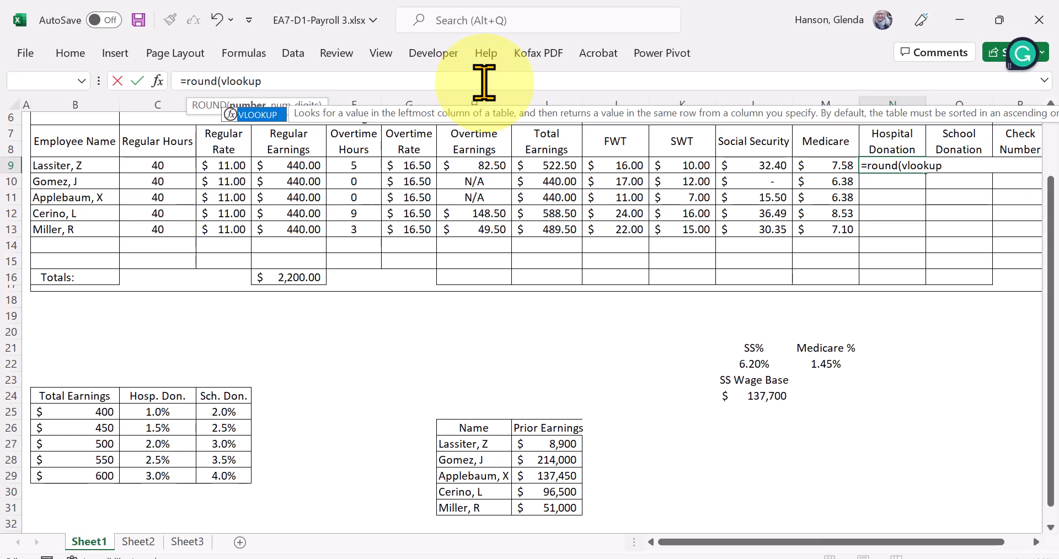
type("(")
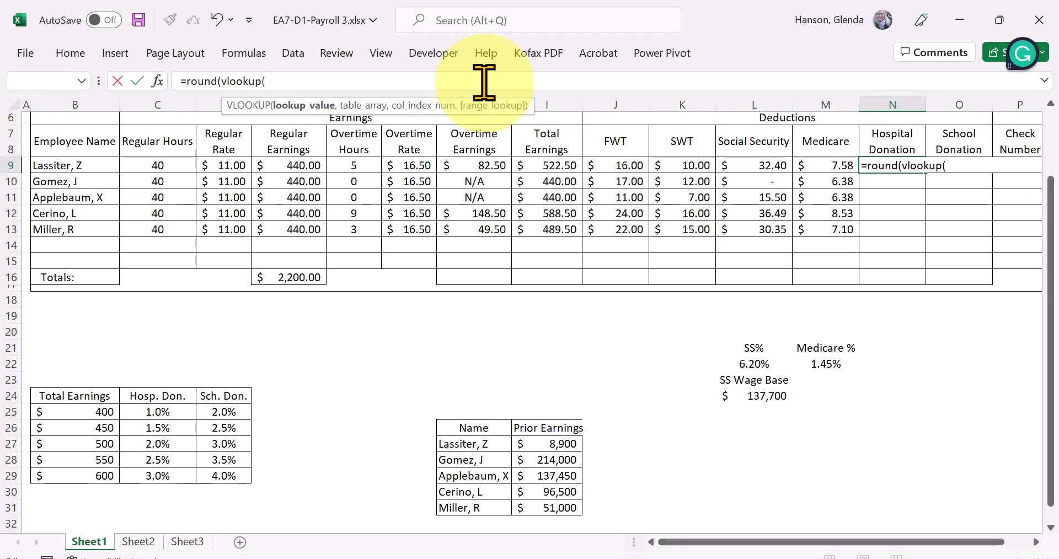
left_click(82, 81)
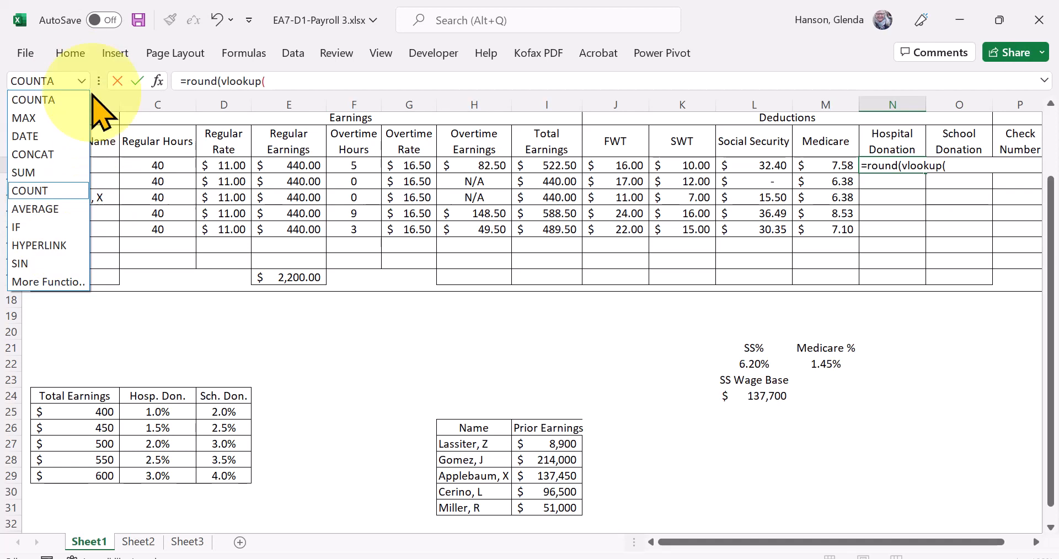
left_click(281, 78)
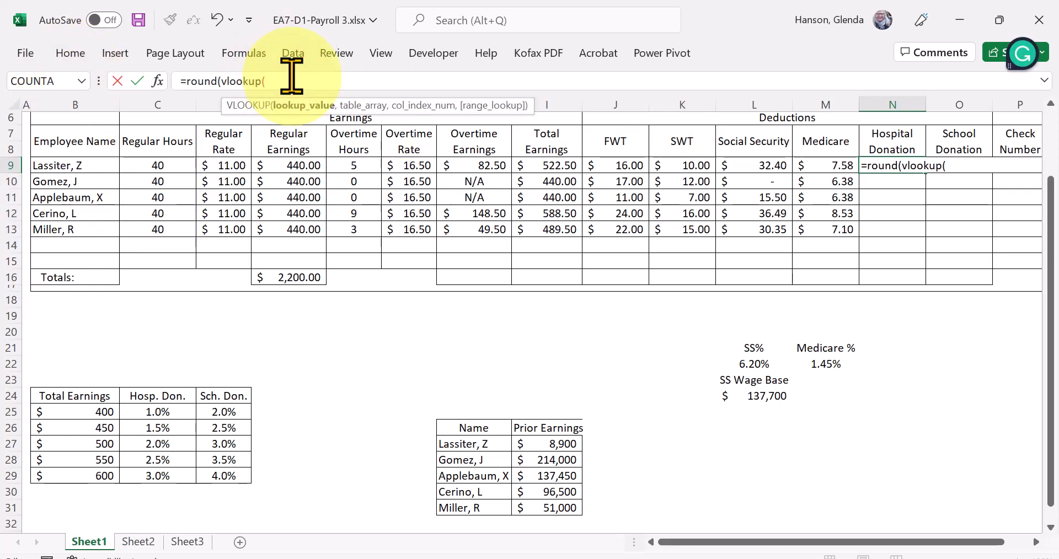
left_click(252, 56)
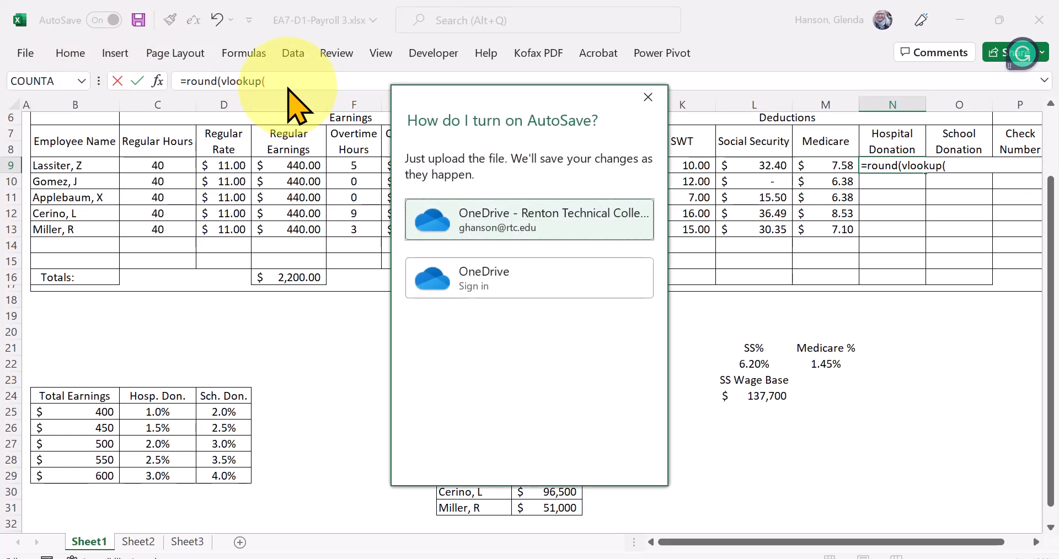
left_click(644, 99)
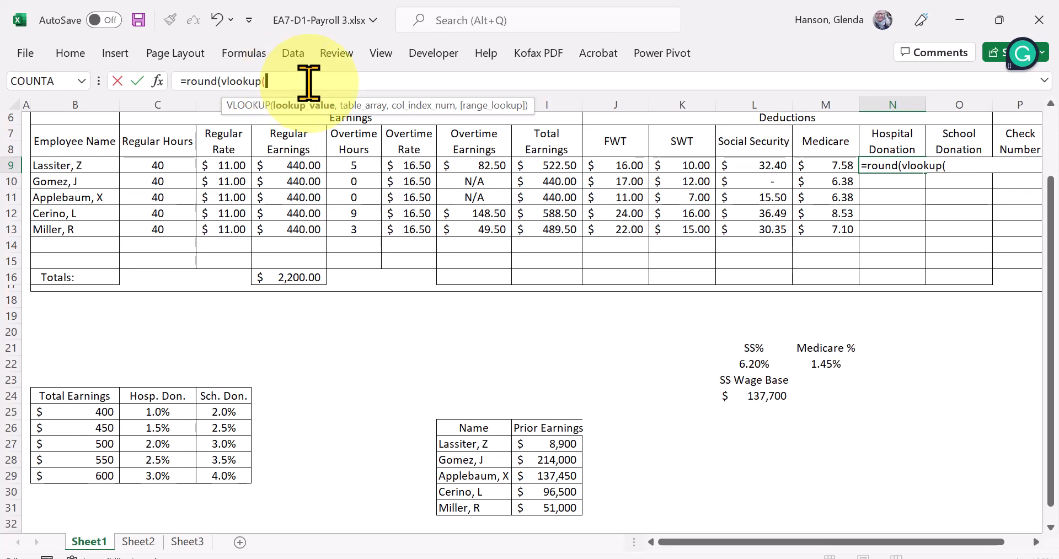
- Supply I9, the named range Donation_Percentages and column index 2 as the VLOOKUP arguments in the N9 formula
type("l")
type("9")
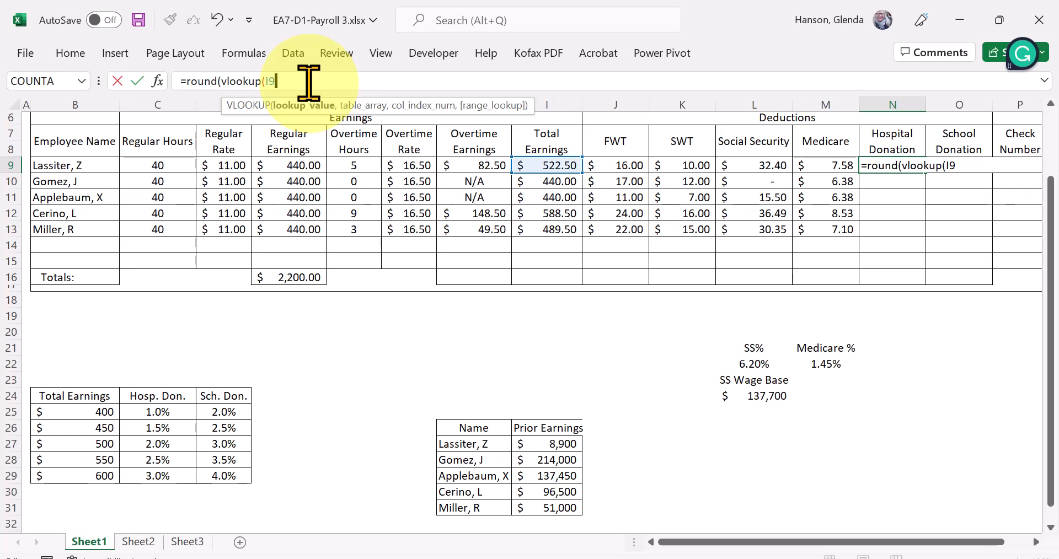
type(",d")
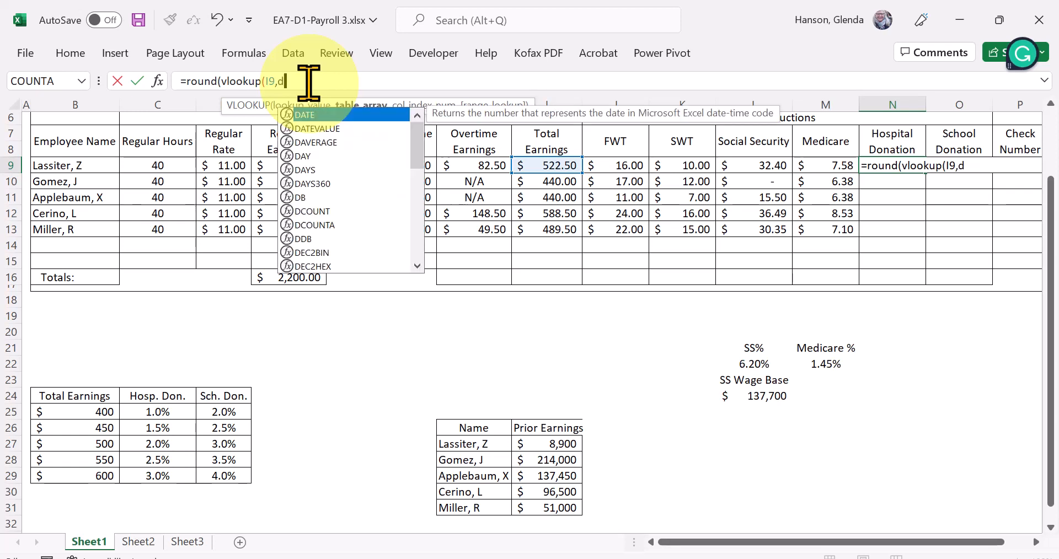
type("o")
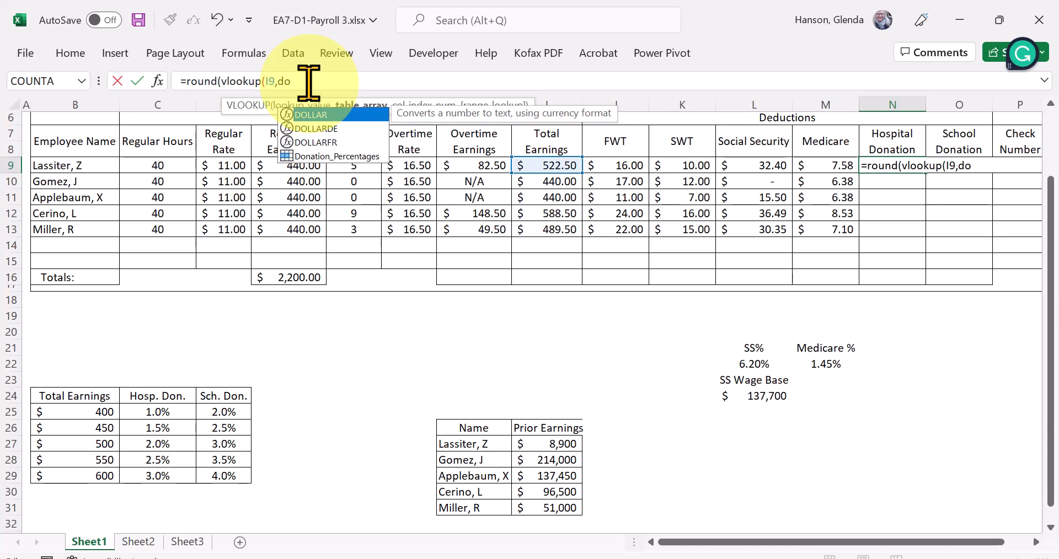
left_click(352, 156)
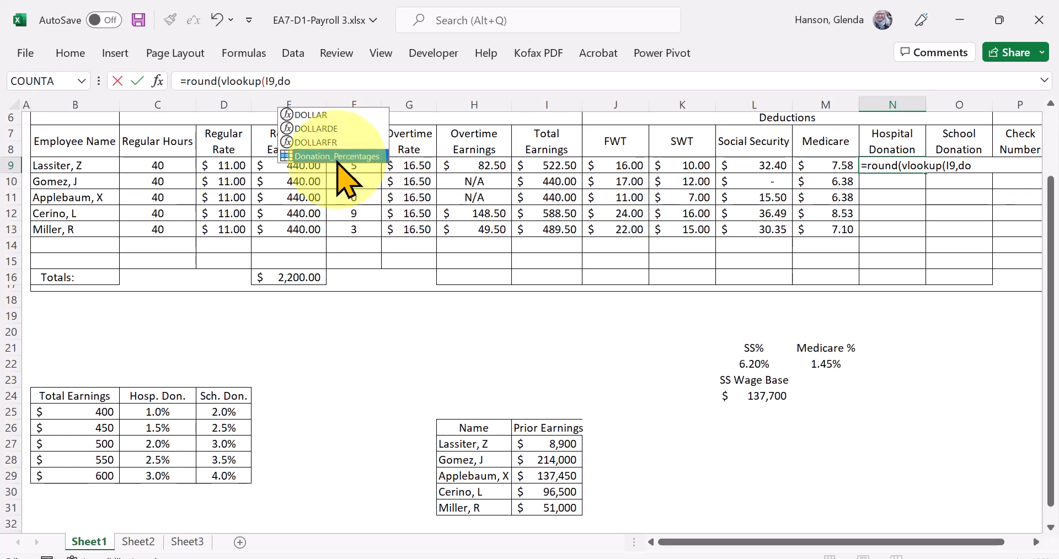
double_click(338, 156)
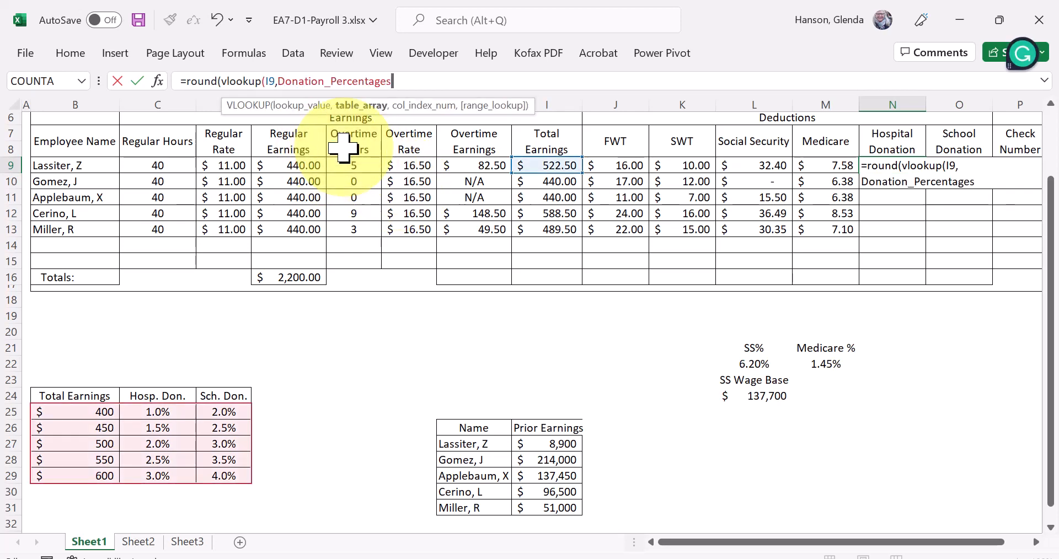
type(",")
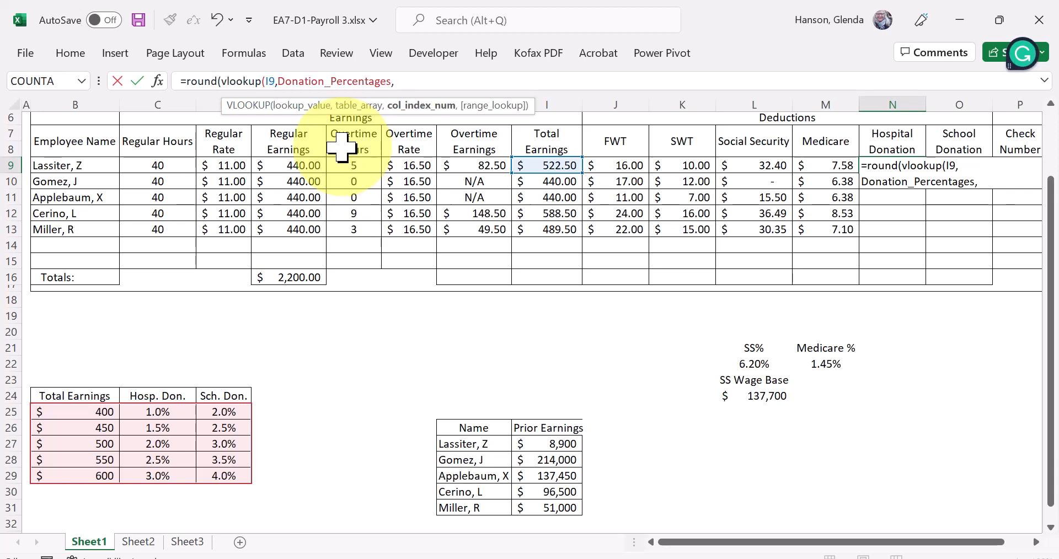
type("2")
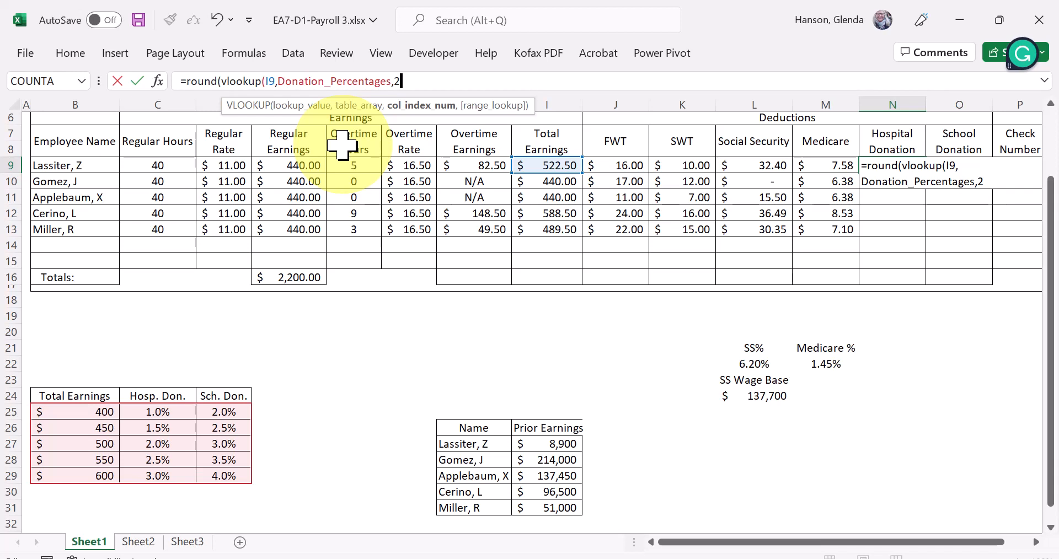
type(")*")
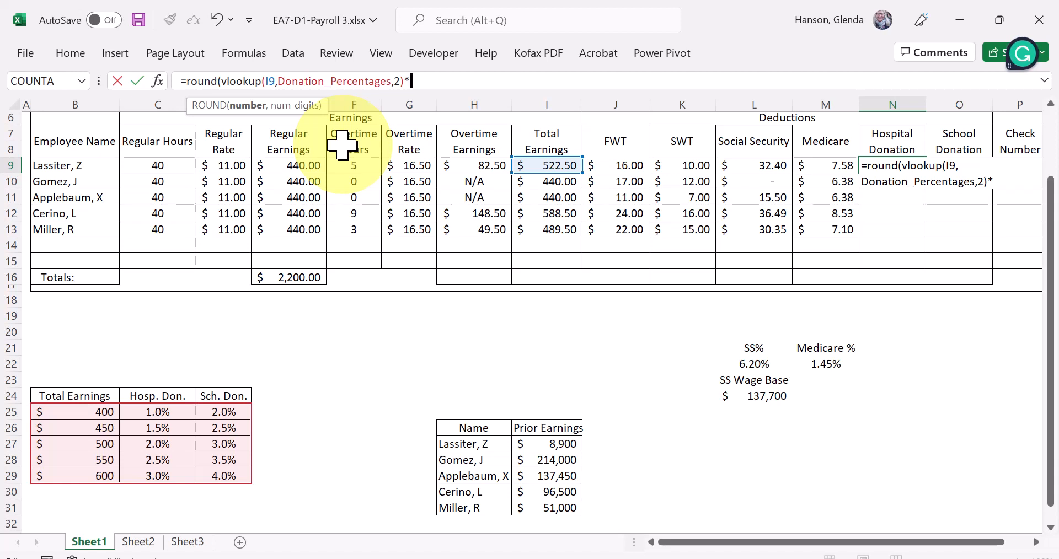
- Complete the N9 formula by multiplying the lookup by I9 and rounding the product to 2 decimals
type("I9")
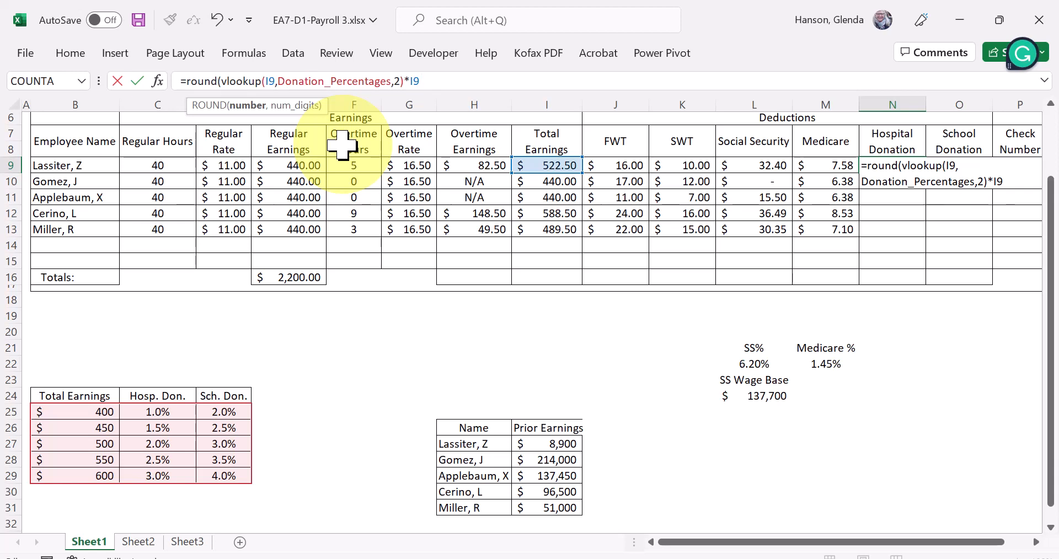
type(",2)")
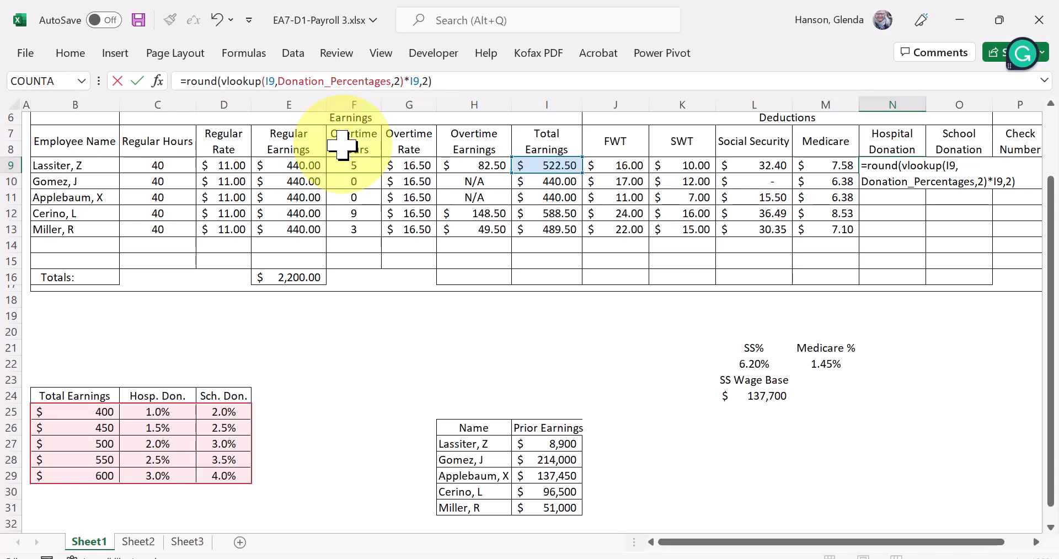
key("Return")
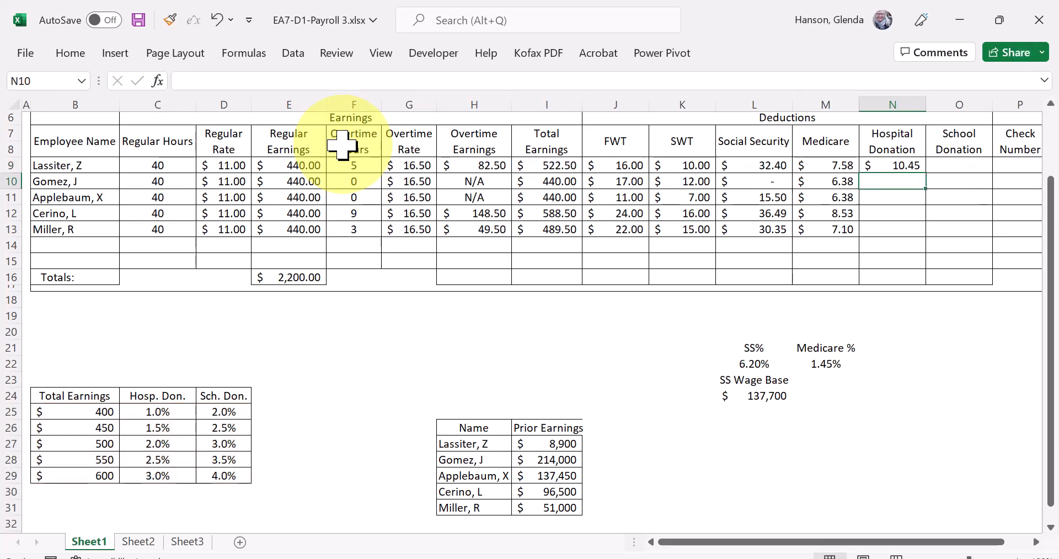
left_click(890, 167)
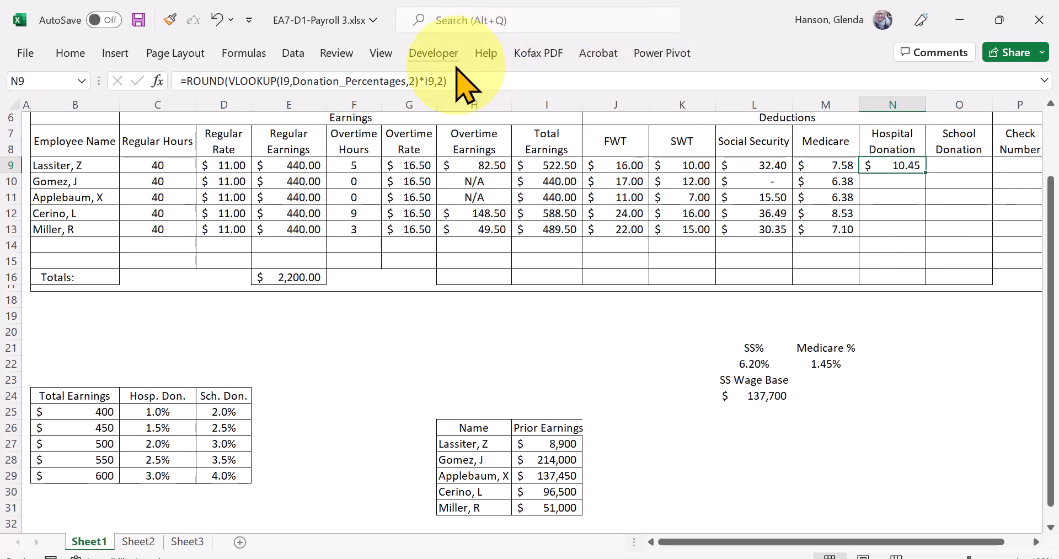
left_click(429, 81)
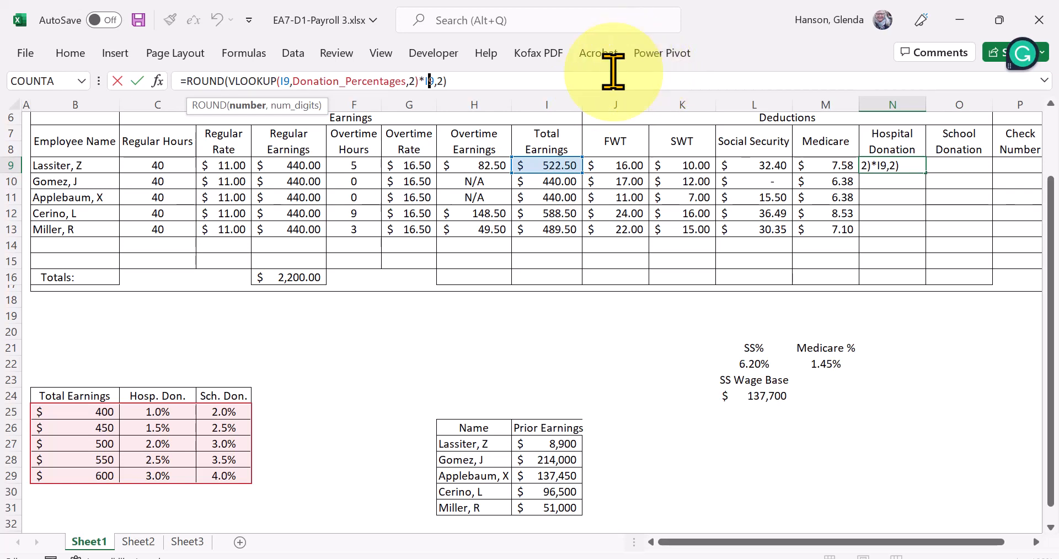
left_click(567, 78)
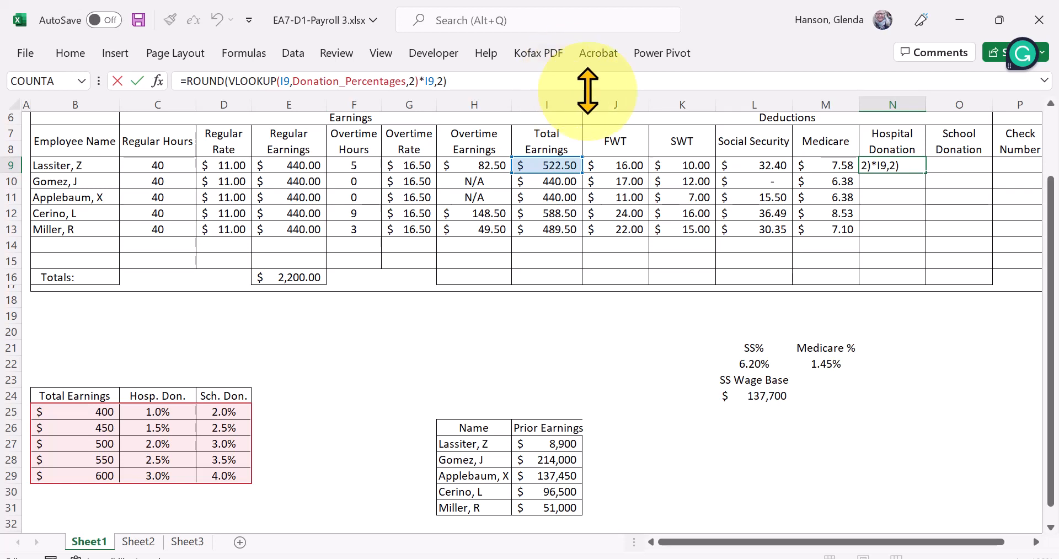
left_click(952, 167)
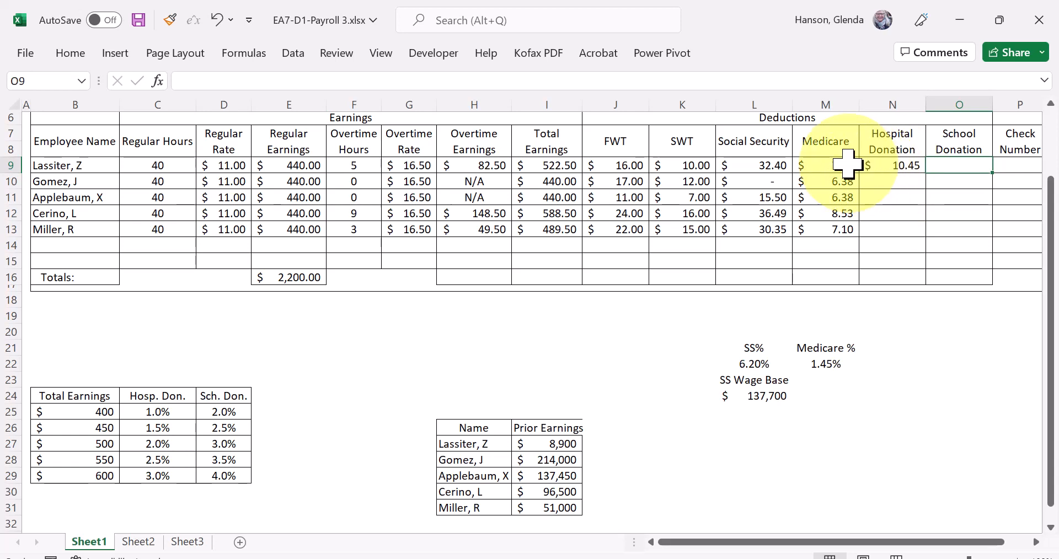
- Make both I9 references in the N9 formula column-absolute as $I9 and fill the formula down through N13
left_click(883, 168)
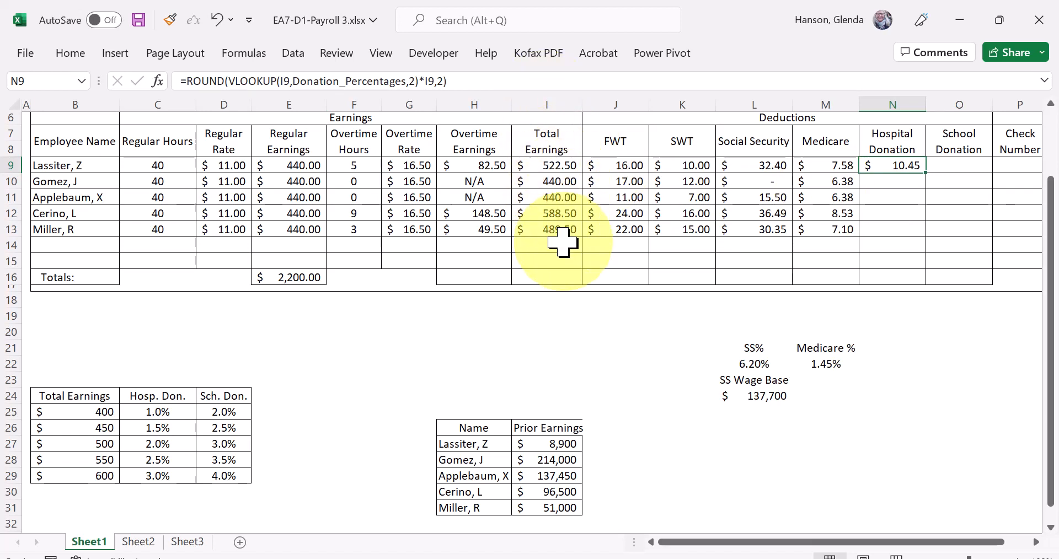
left_click(424, 81)
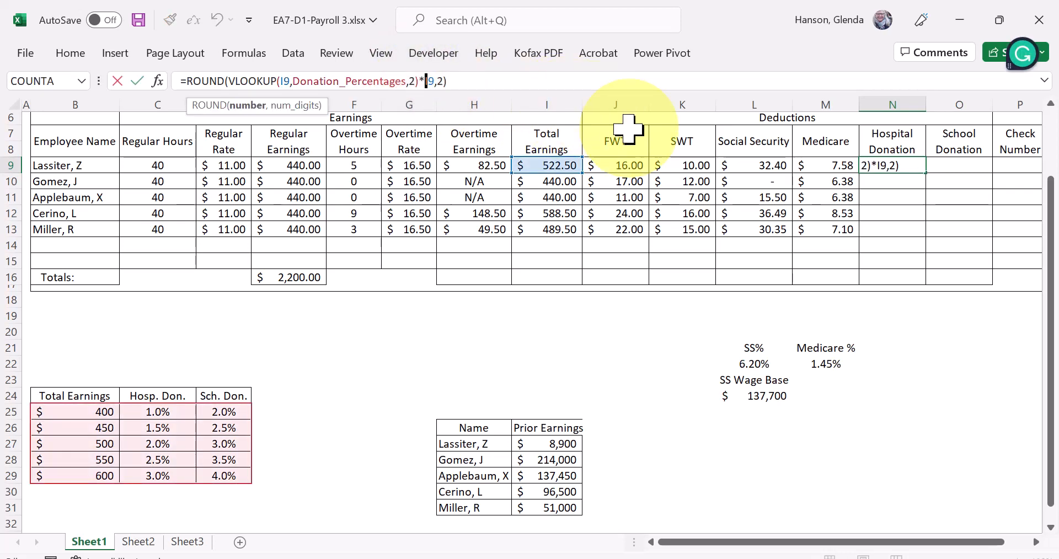
type("$")
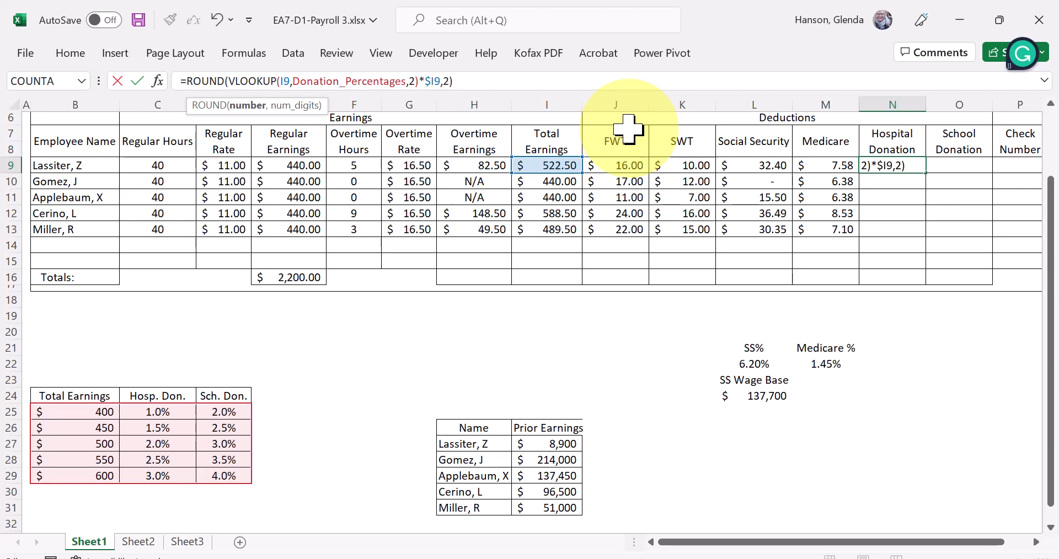
key("Left")
key("Left")
key("Left")
key("Left")
key("Left")
key("Left")
key("Left")
key("Left")
key("Left")
key("Left")
key("Left")
key("Left")
key("Left")
key("Left")
key("Left")
key("Left")
key("Left")
key("Left")
key("Left")
key("Left")
key("Left")
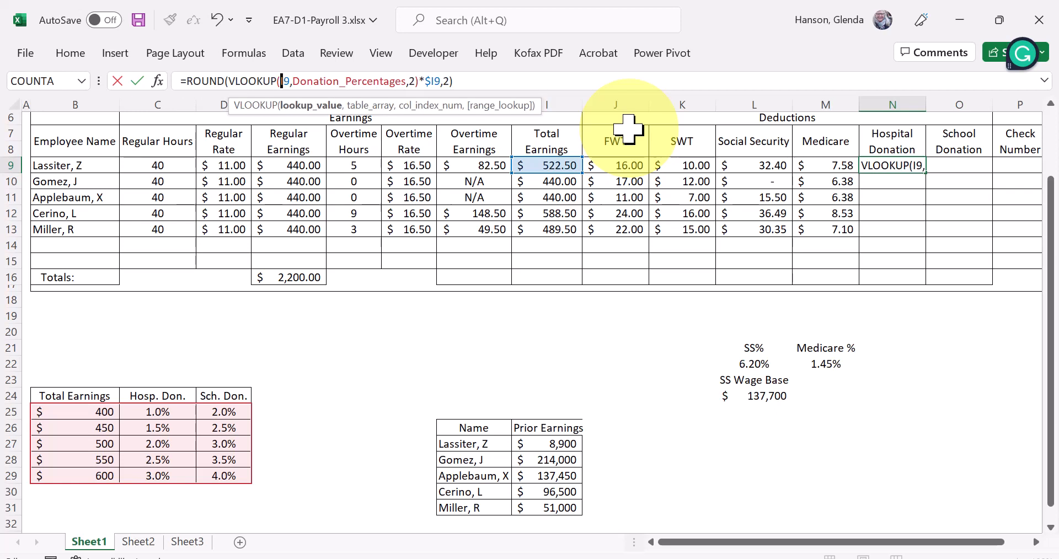
type("$")
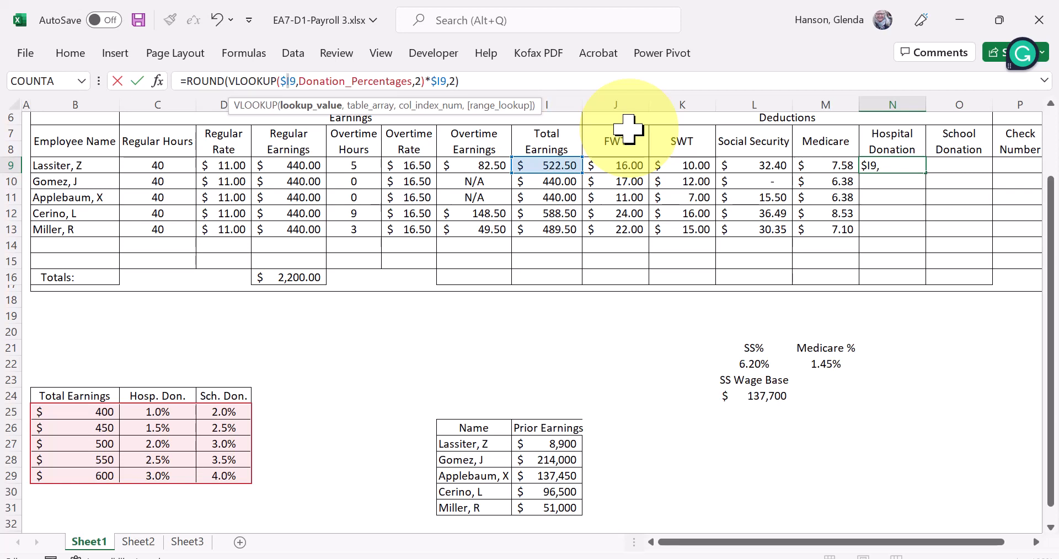
key("Return")
left_click(889, 165)
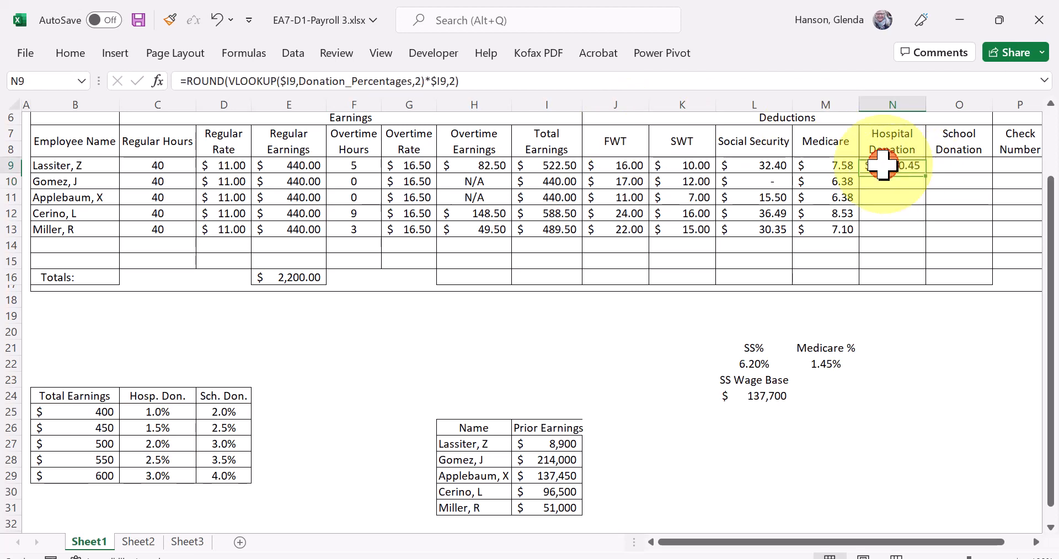
double_click(927, 173)
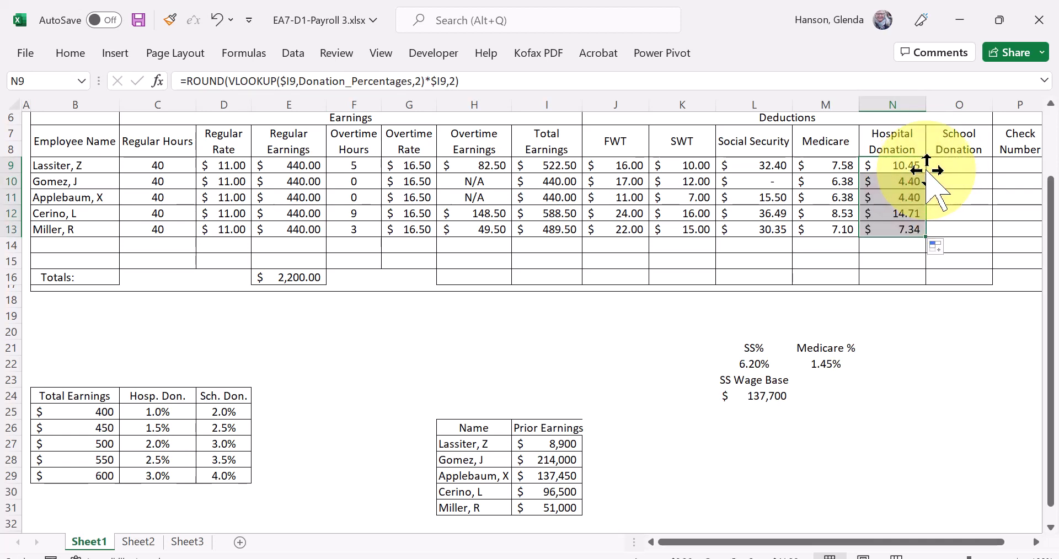
- Copy the Hospital Donation formula from N9 into the first employee's School Donation cell O9
left_click(887, 160)
right_click(886, 160)
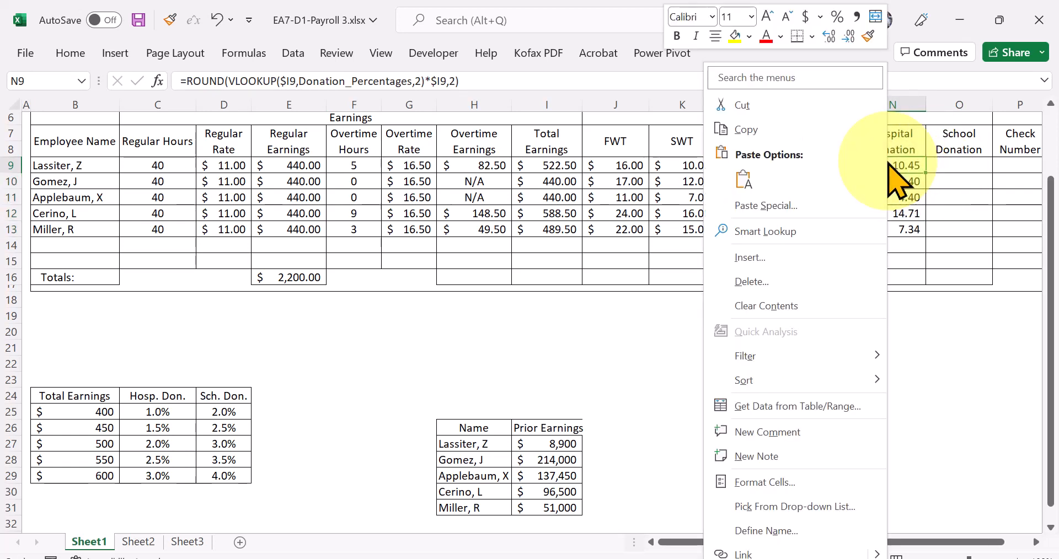
left_click(772, 128)
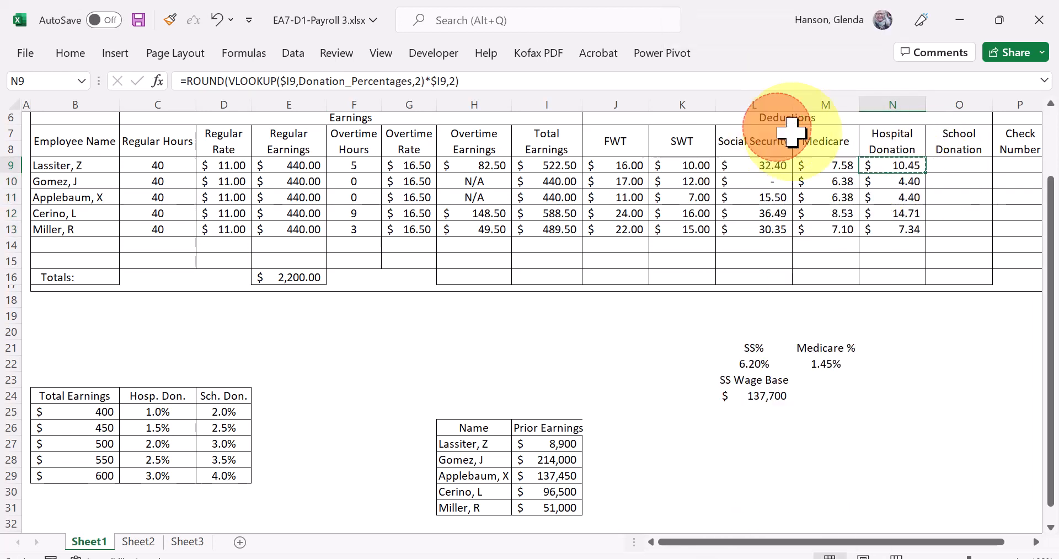
left_click(950, 166)
right_click(952, 167)
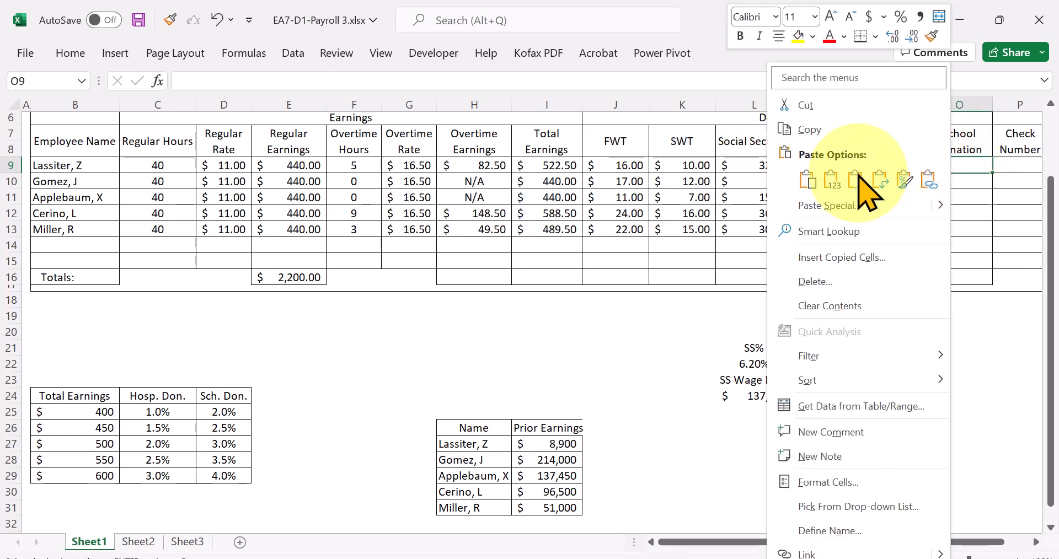
left_click(807, 179)
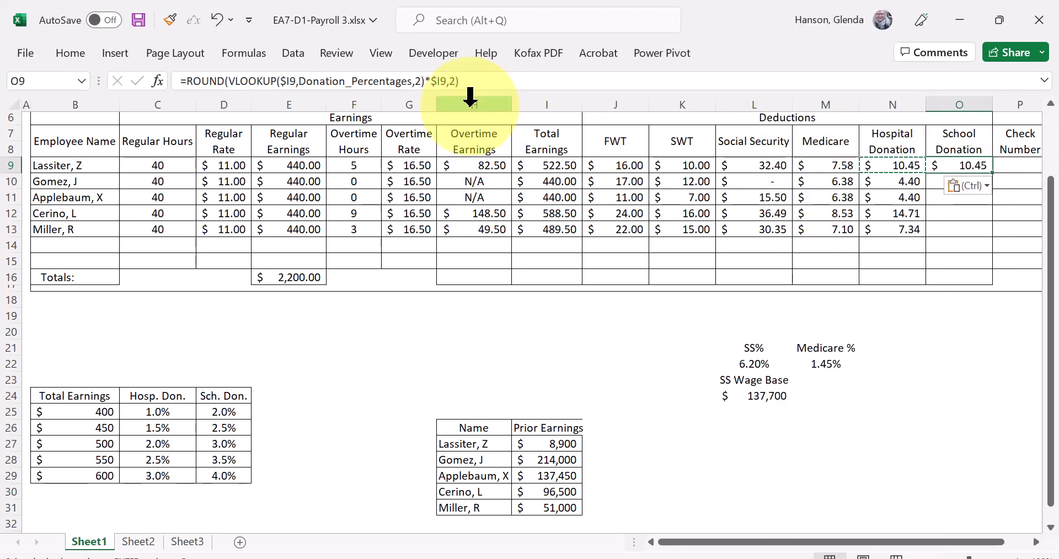
- Change the VLOOKUP column index in O9 to 3 and fill the School Donation formula down through O13
left_click(422, 81)
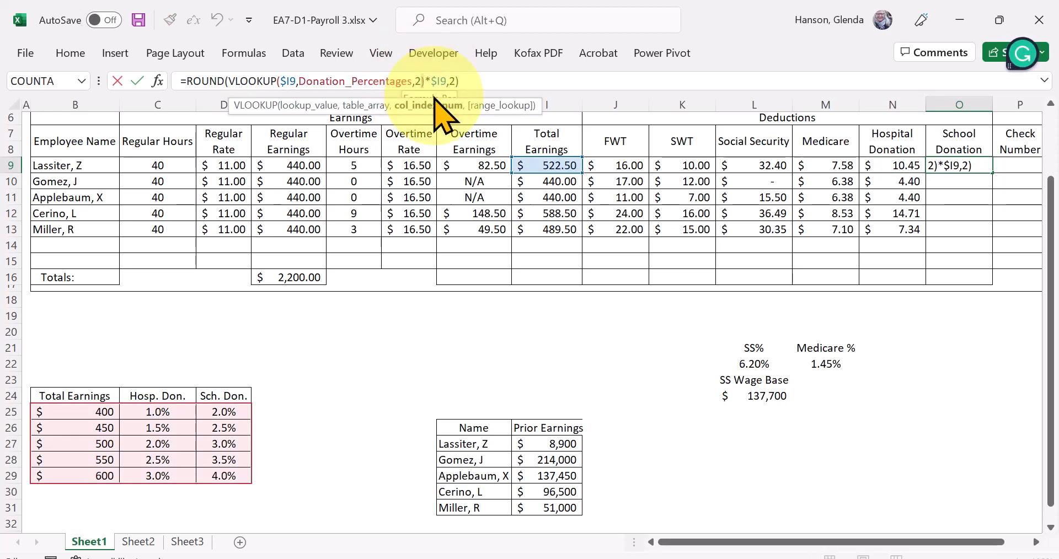
key("BackSpace")
type("3")
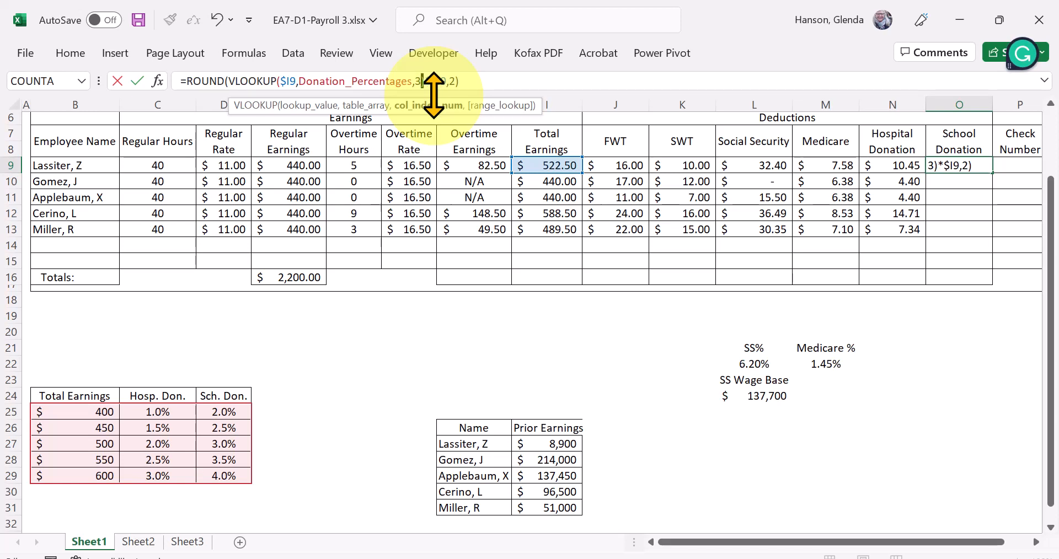
key("Return")
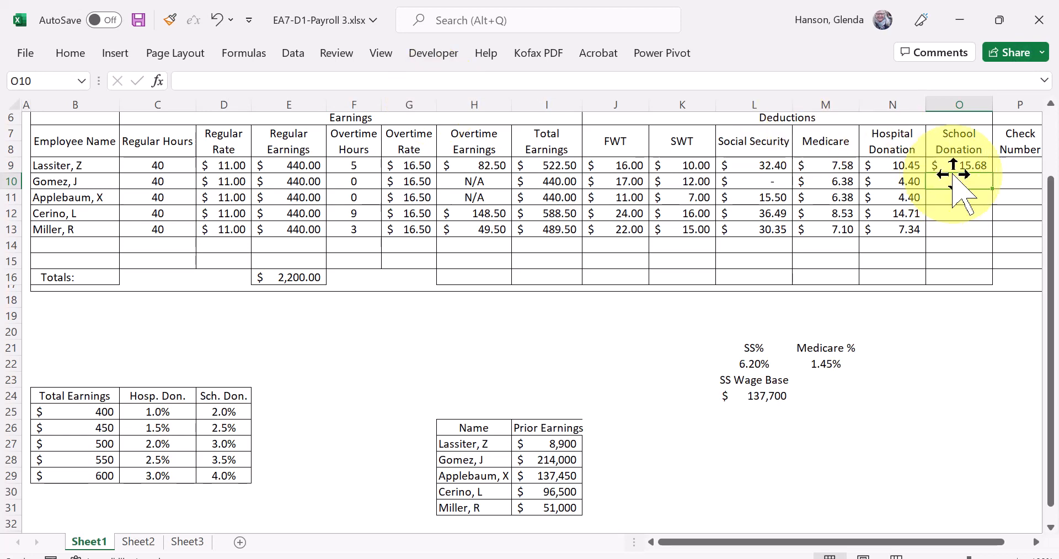
left_click(962, 164)
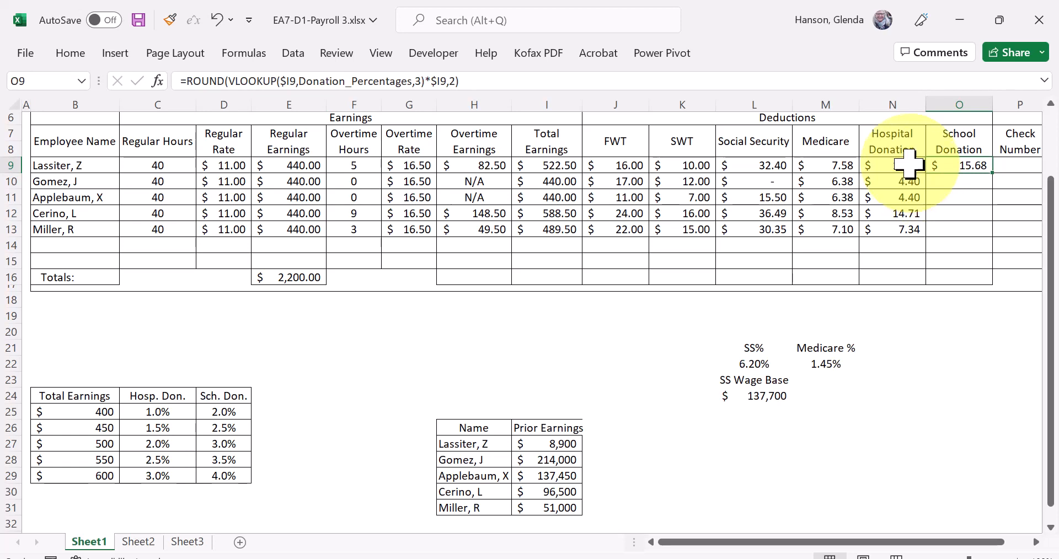
double_click(992, 172)
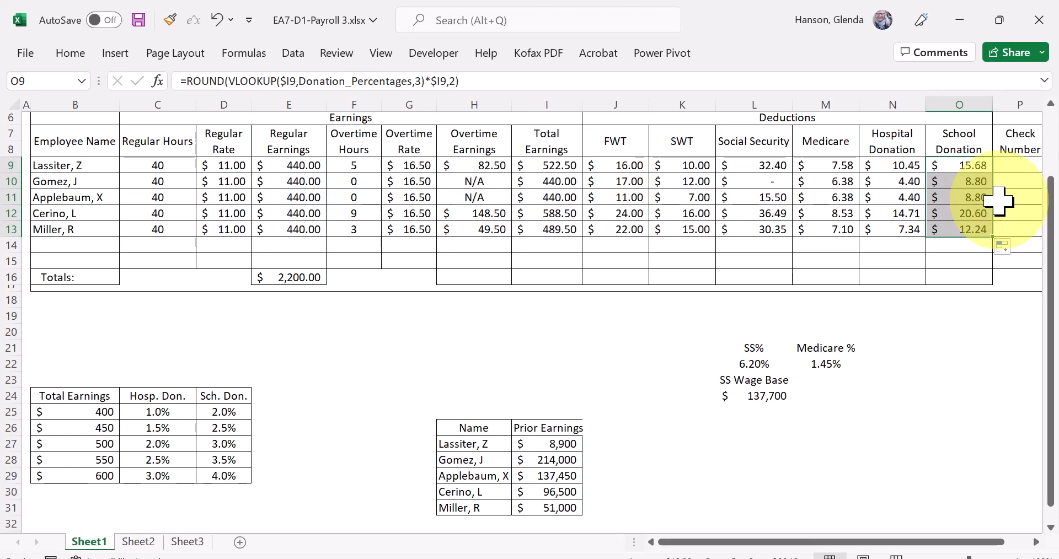
- Enter 507 as the first employee's check number in P9
left_click_drag(800, 543, 827, 542)
left_click(948, 171)
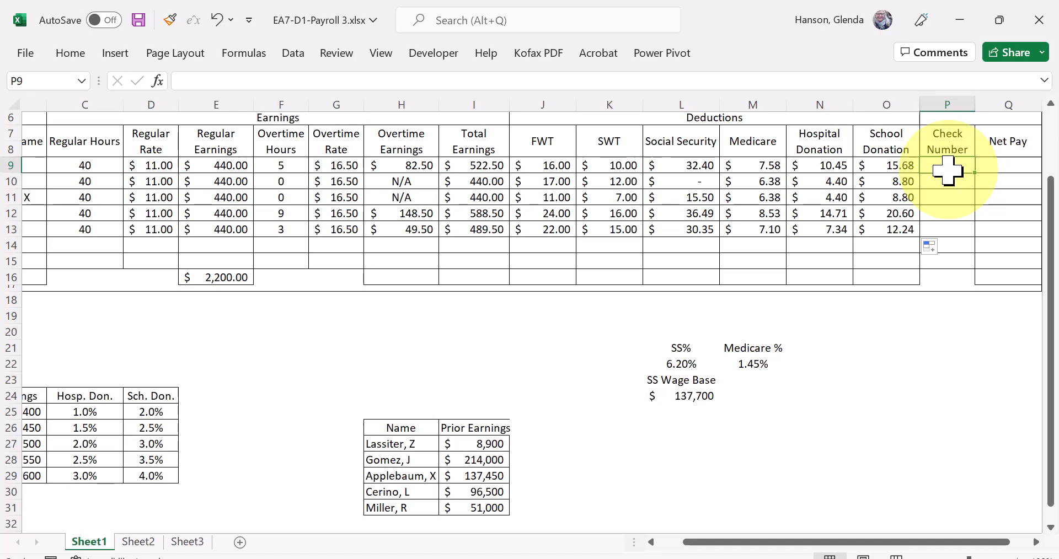
type("507")
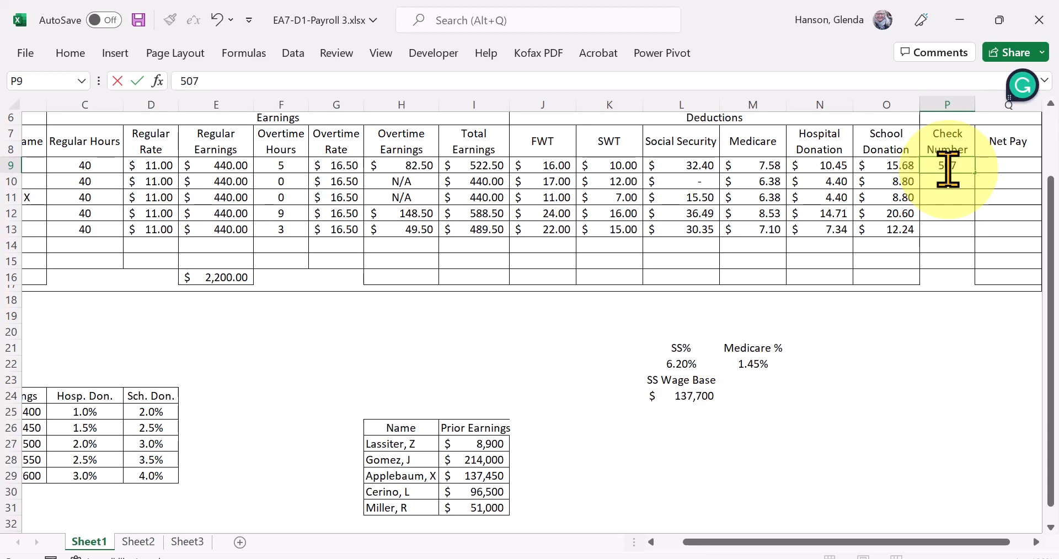
key("Return")
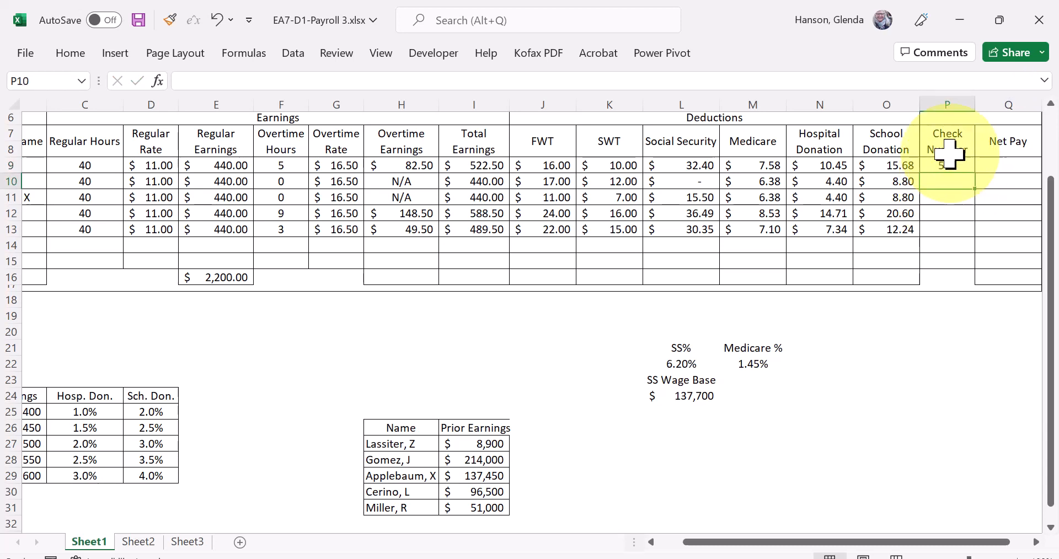
left_click(959, 165)
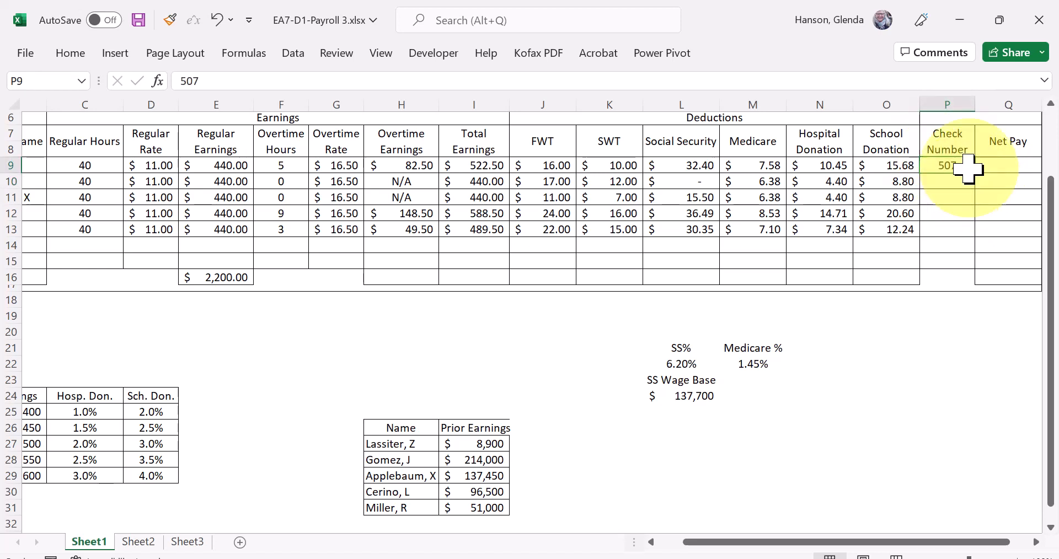
- Enter 508 as the second employee's check number in P10 and extend the series from P9:P10 down through P13
left_click_drag(974, 173, 962, 229)
left_click(957, 166)
left_click(958, 186)
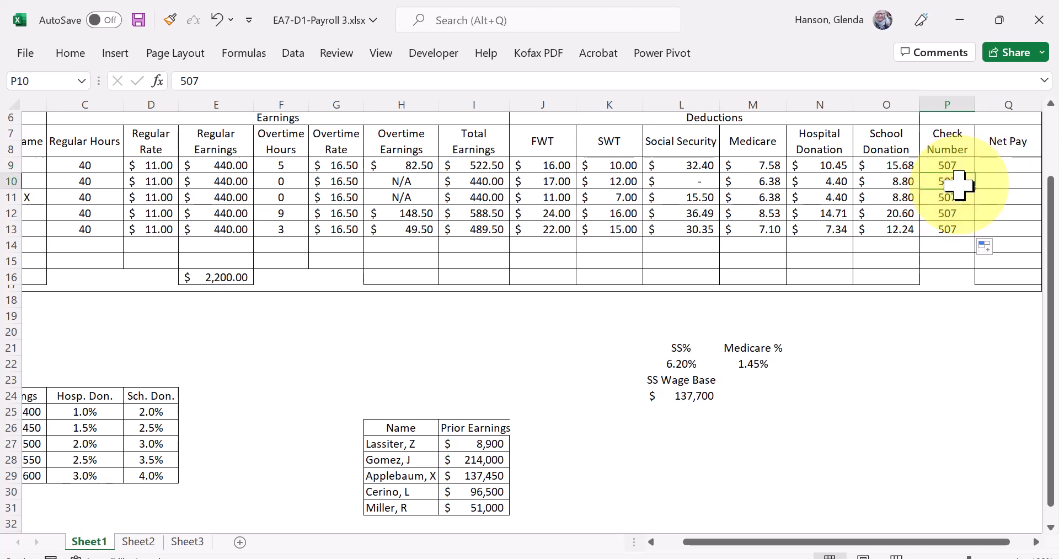
type("509")
key("BackSpace")
type("8")
key("Return")
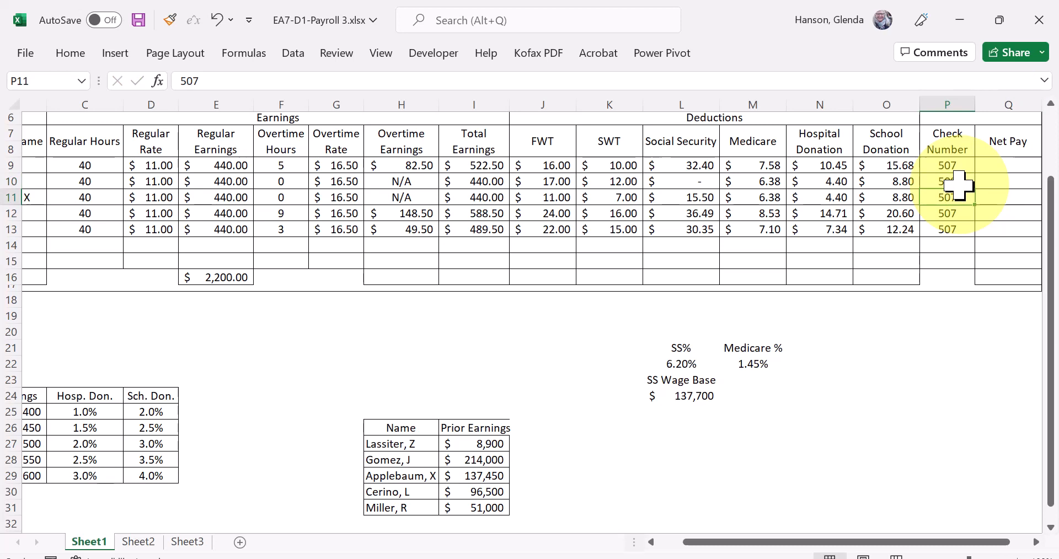
left_click_drag(955, 165, 976, 236)
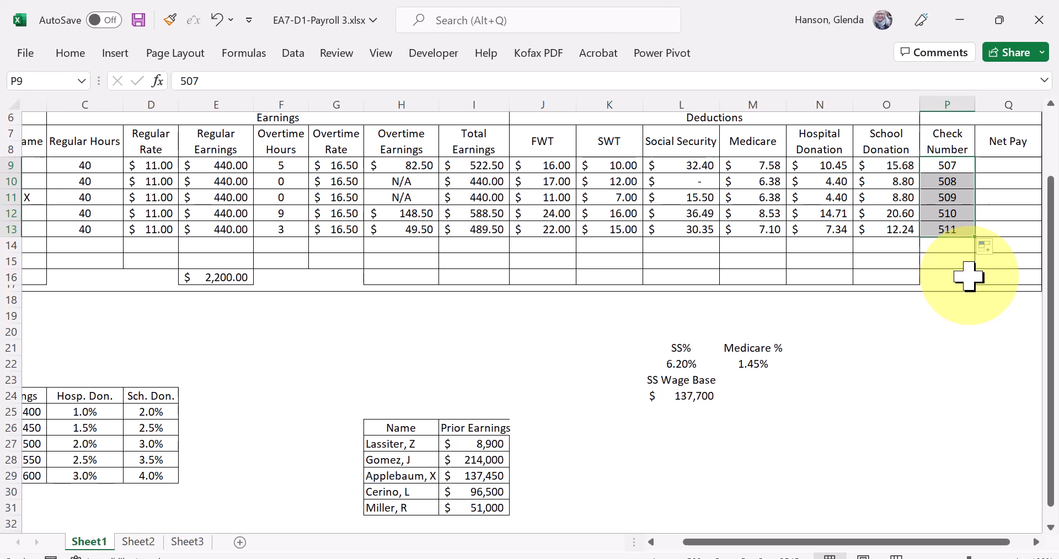
- Enter =SUM(H9:H13) in the first employee's Net Pay cell Q9 and fill it down through Q13
left_click(1009, 166)
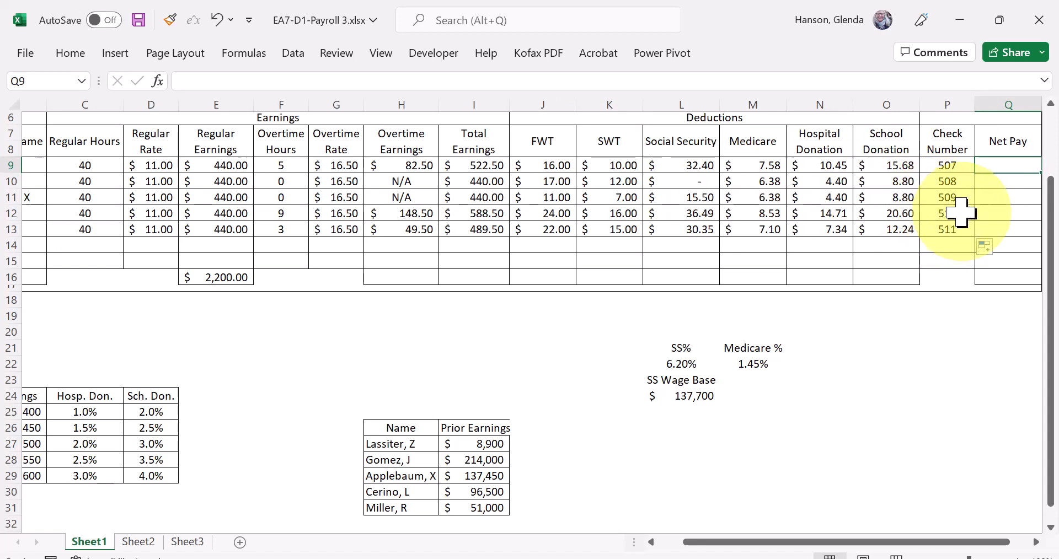
type("=")
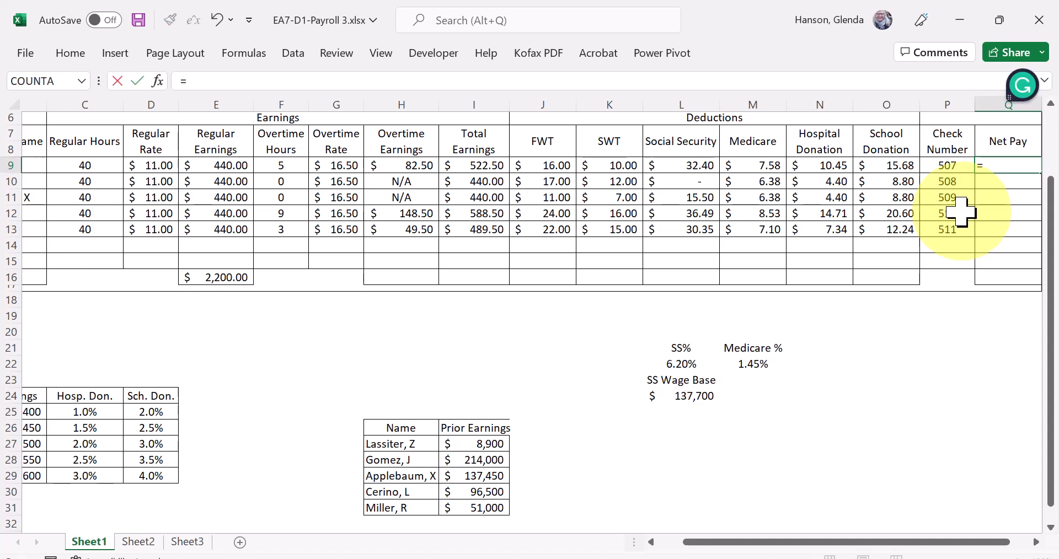
left_click(959, 228)
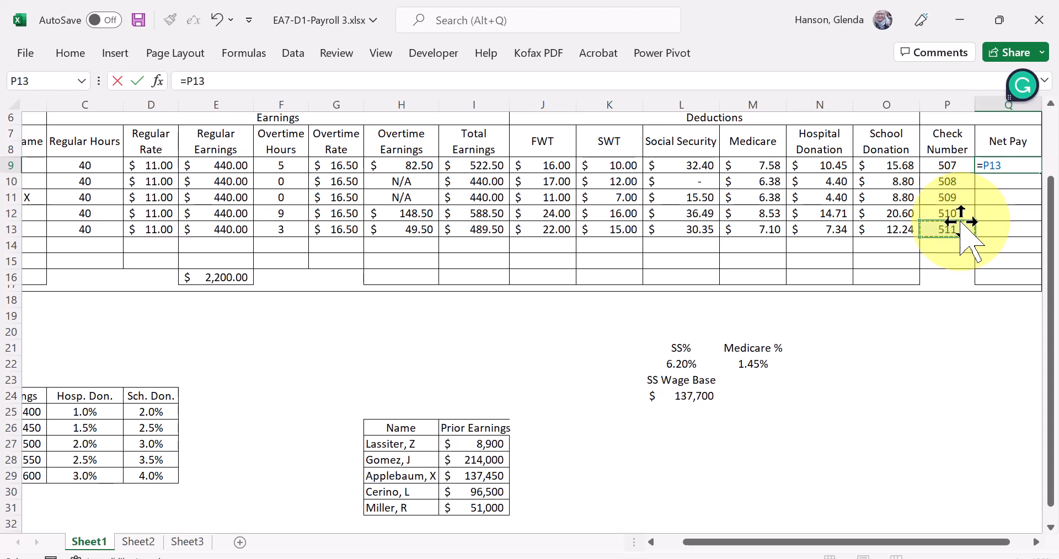
type("sum(")
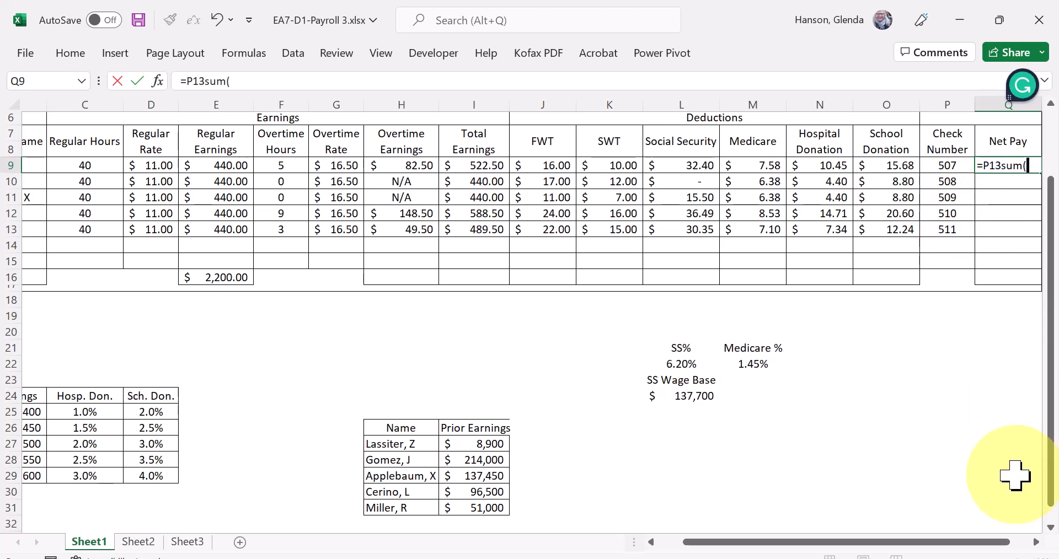
key("BackSpace")
key("BackSpace")
key("BackSpace")
key("BackSpace")
key("BackSpace")
key("BackSpace")
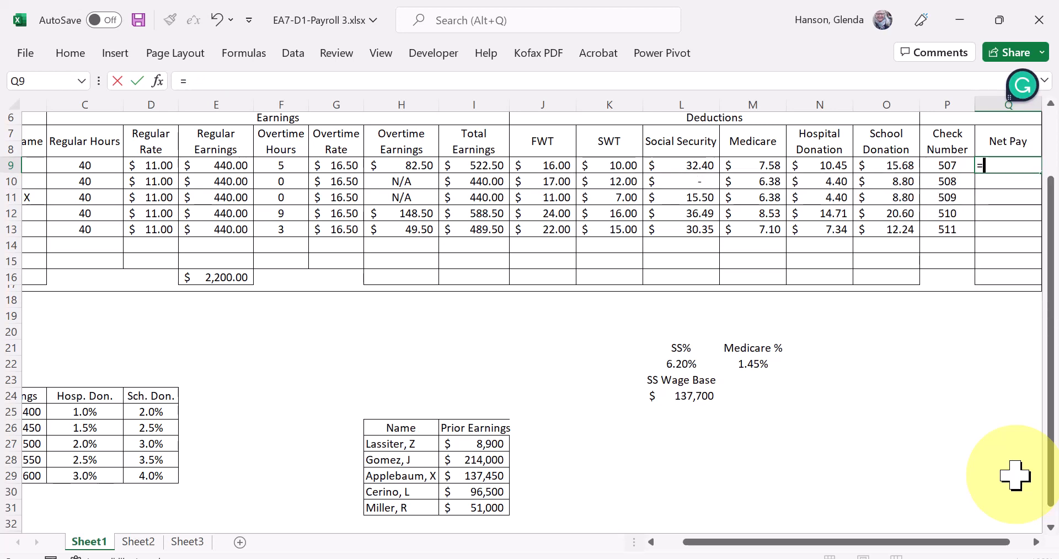
type("sum(")
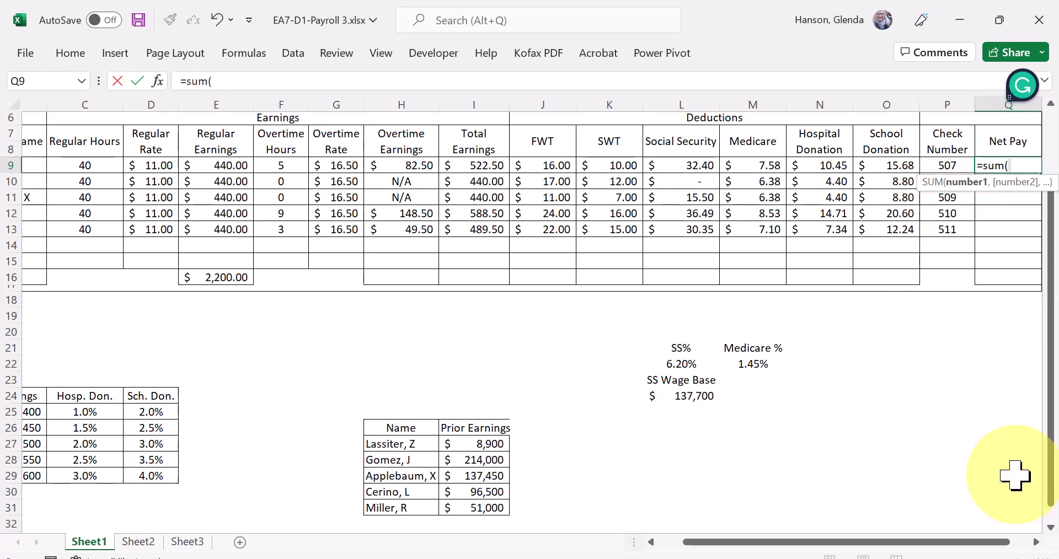
type("h9")
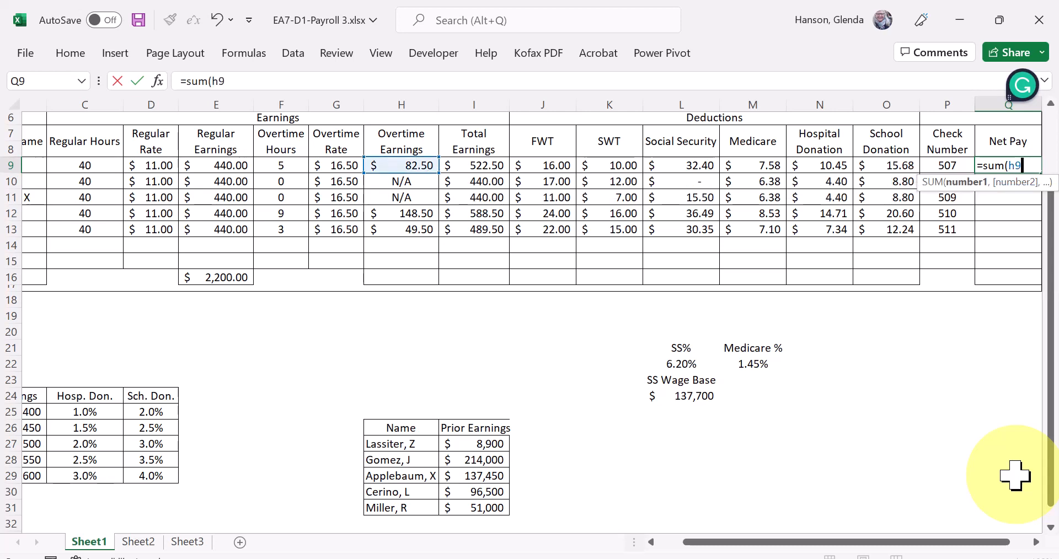
type(":h13")
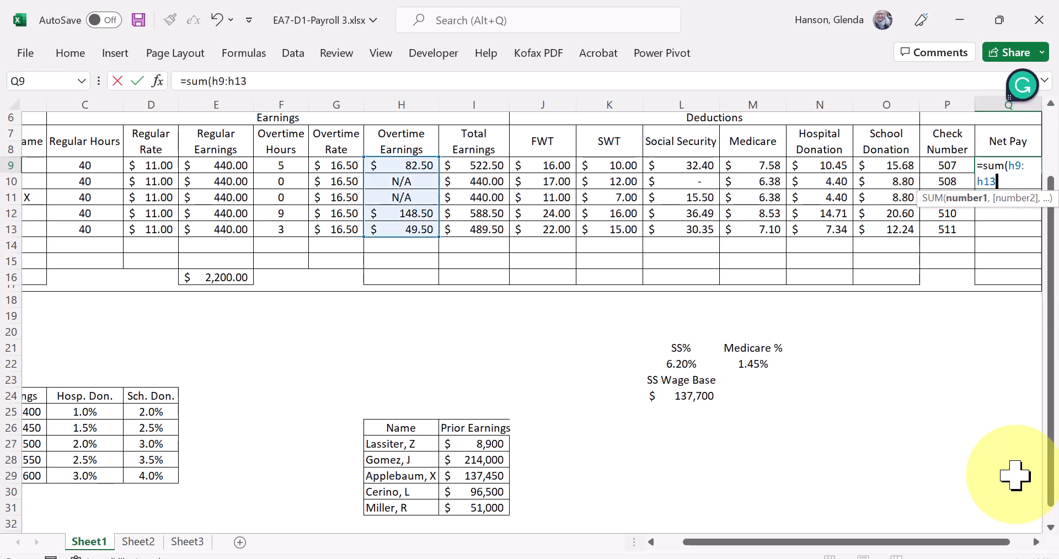
type(")")
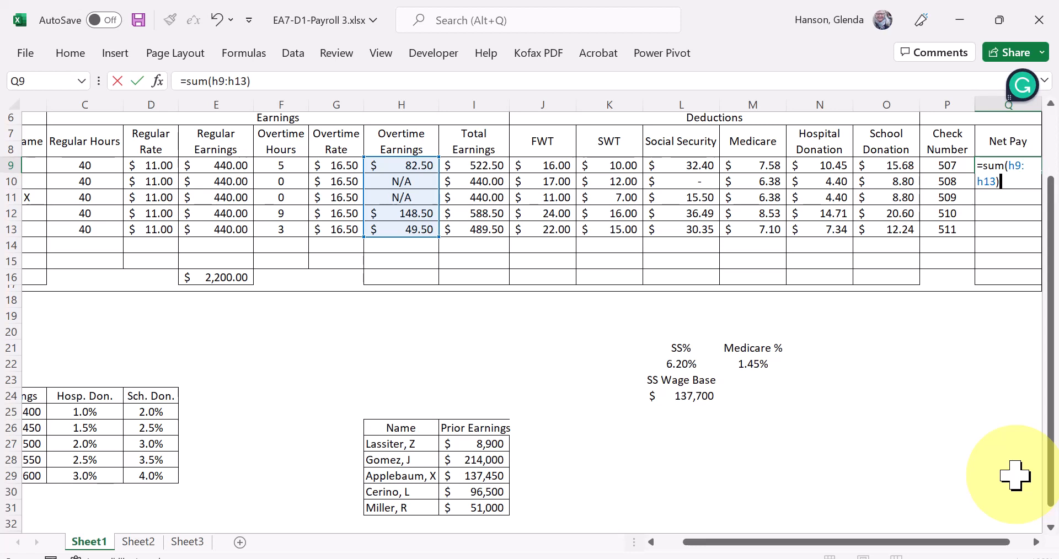
key("Return")
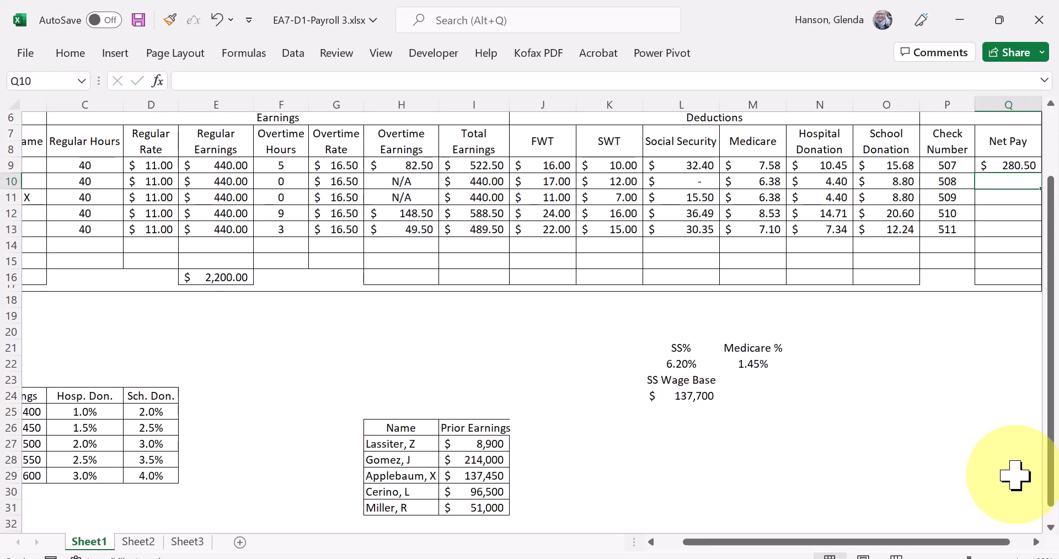
left_click(1026, 167)
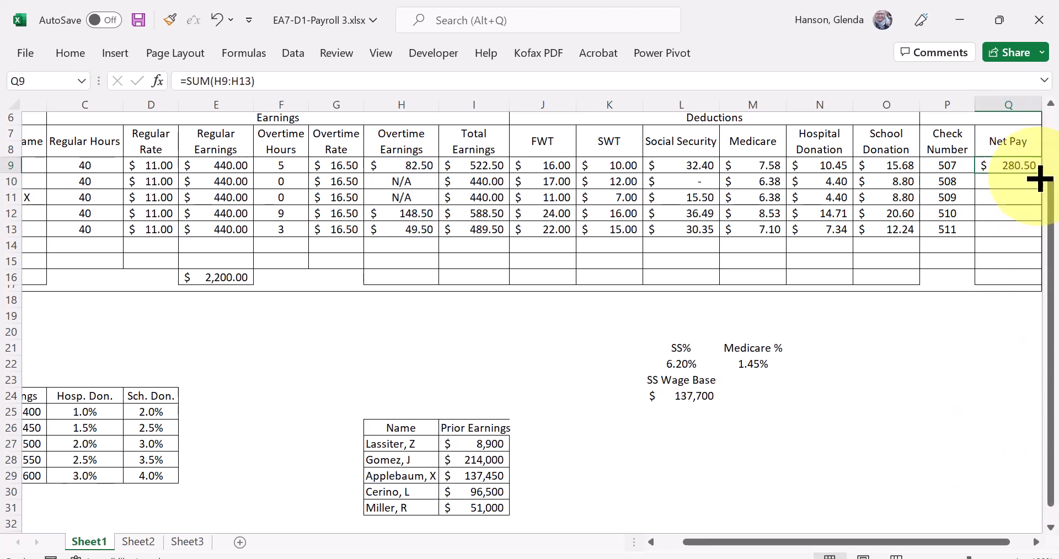
left_click_drag(1038, 172, 1038, 232)
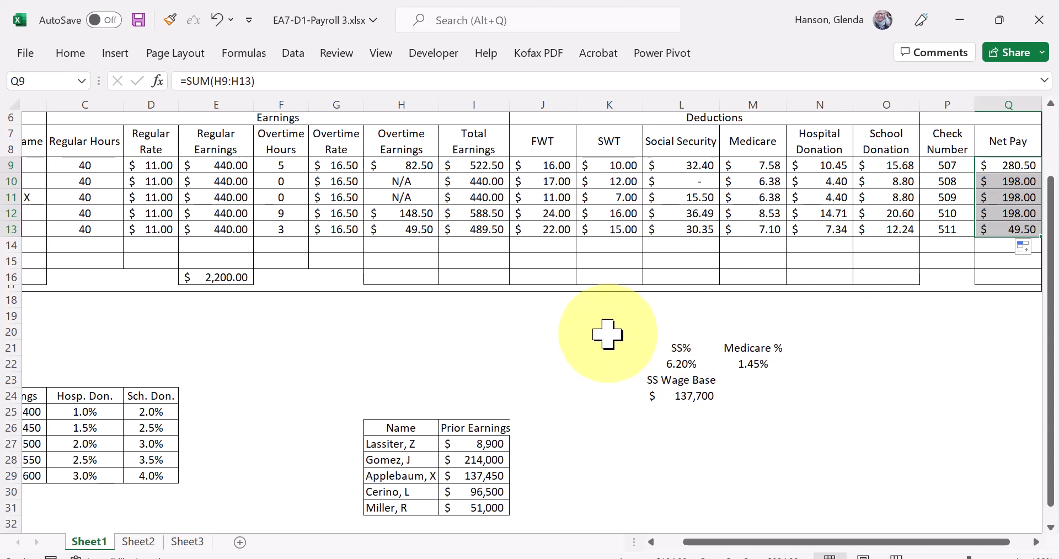
- Examine the Net Pay formulas in column Q against the Total Earnings formulas in column I for rows 9 to 12
left_click(476, 165)
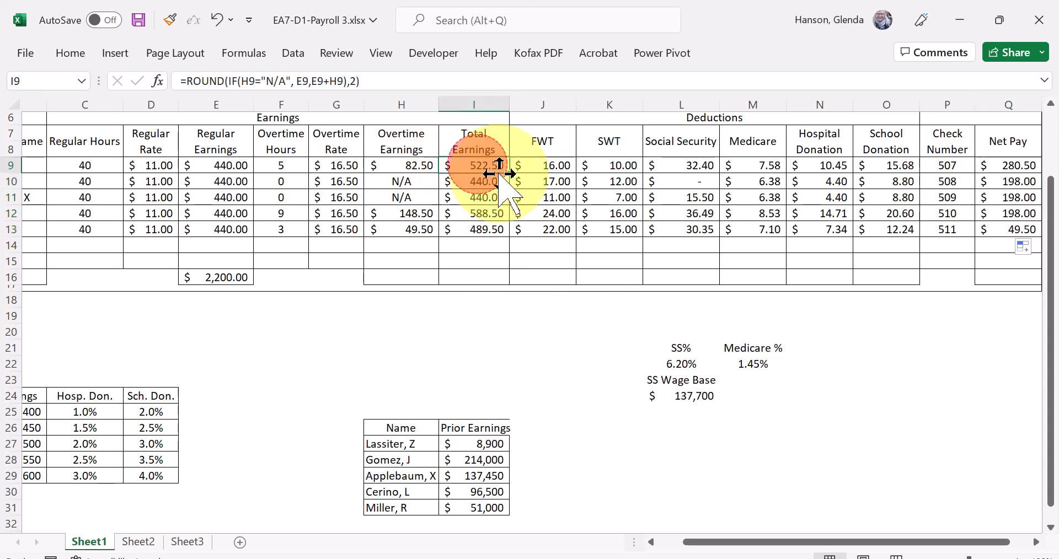
left_click(1014, 167)
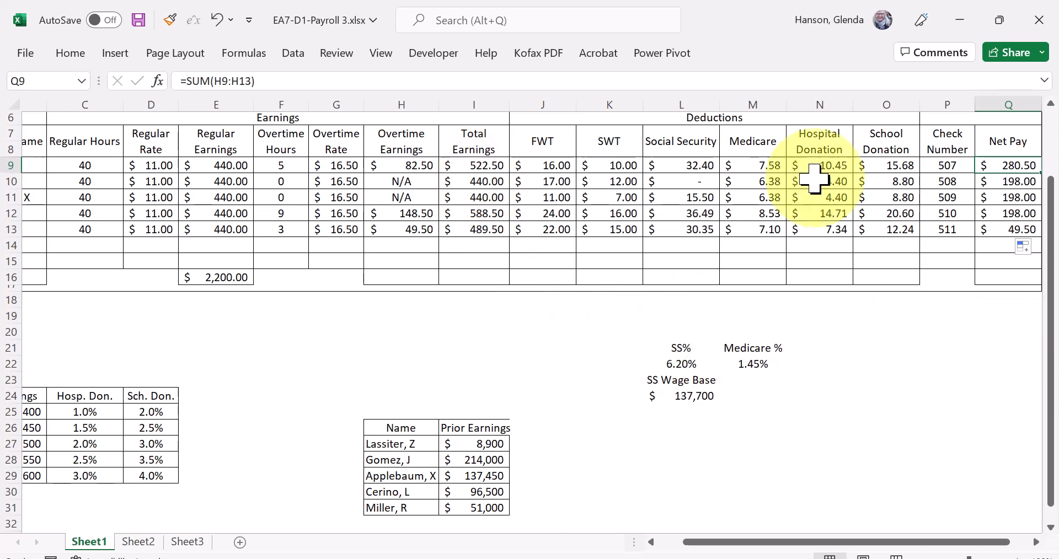
left_click_drag(1011, 184, 1019, 215)
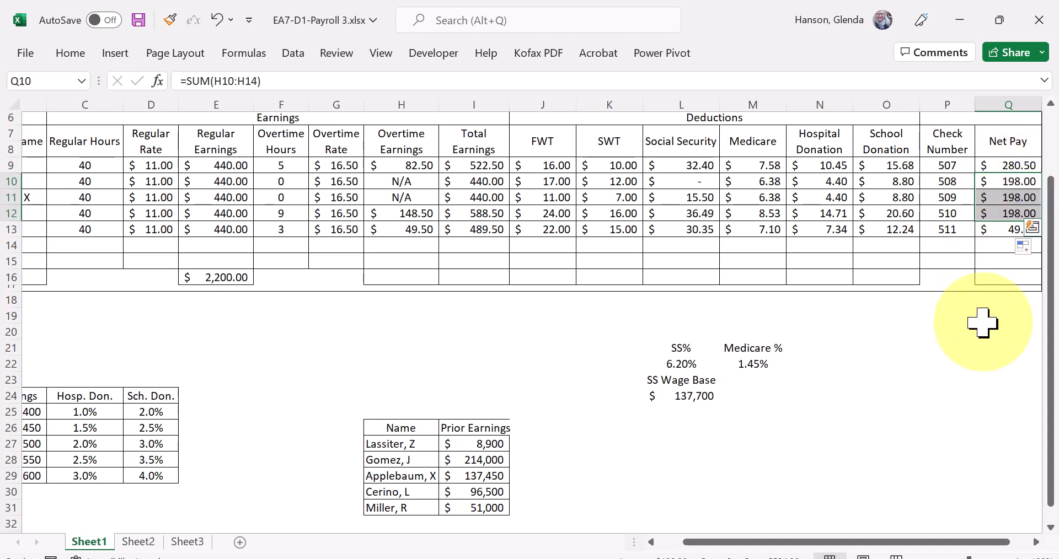
left_click(489, 181)
left_click_drag(498, 194, 491, 215)
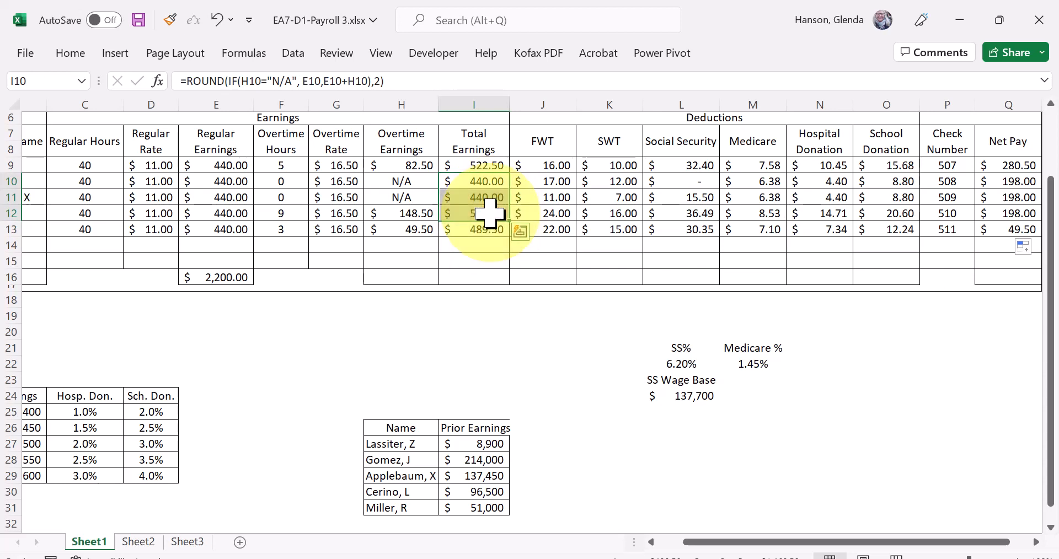
left_click(1024, 211)
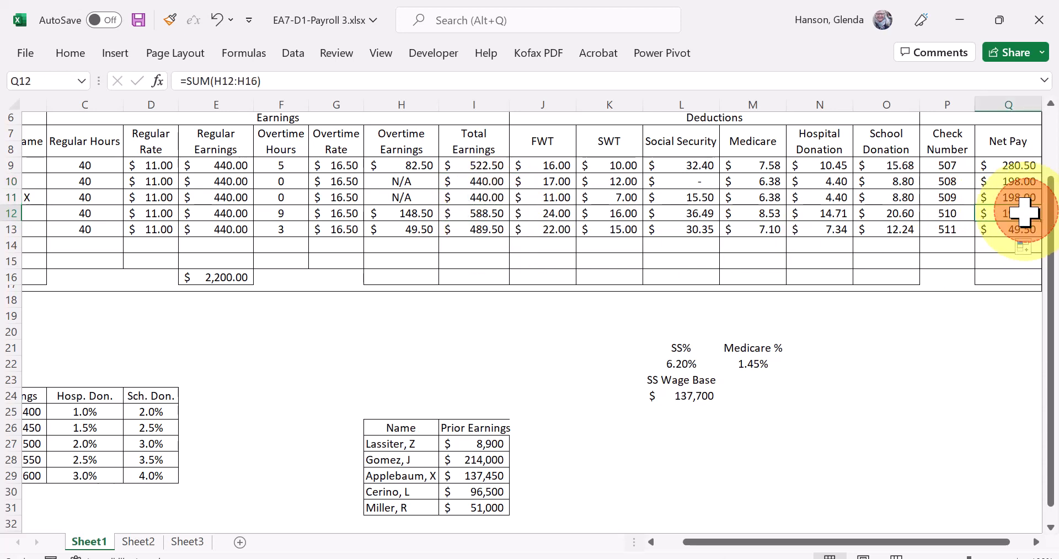
left_click(460, 182)
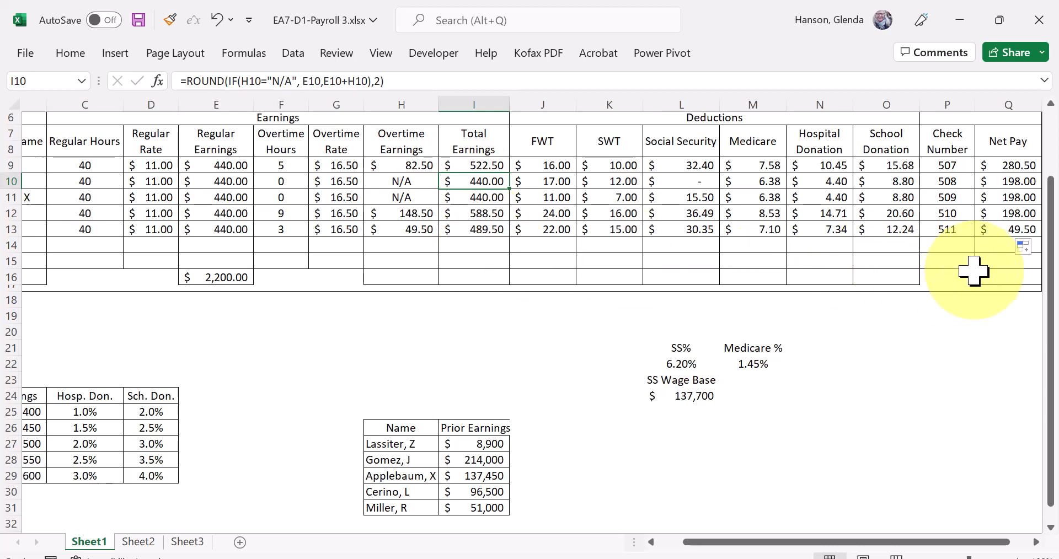
left_click(1035, 212)
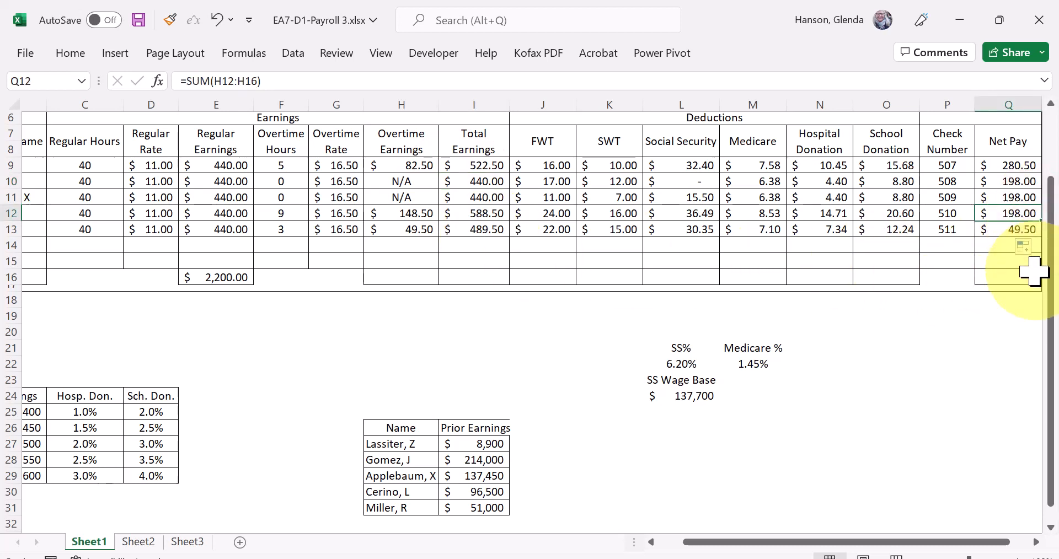
left_click(1025, 164)
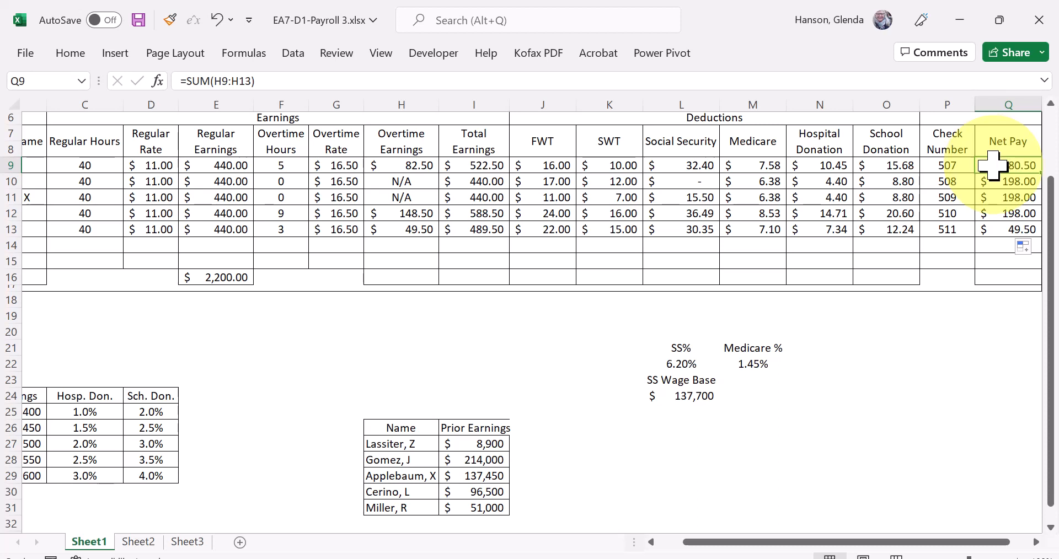
- Clear the SUM formulas from the Net Pay cells Q9 through Q13
left_click_drag(1010, 170, 1018, 239)
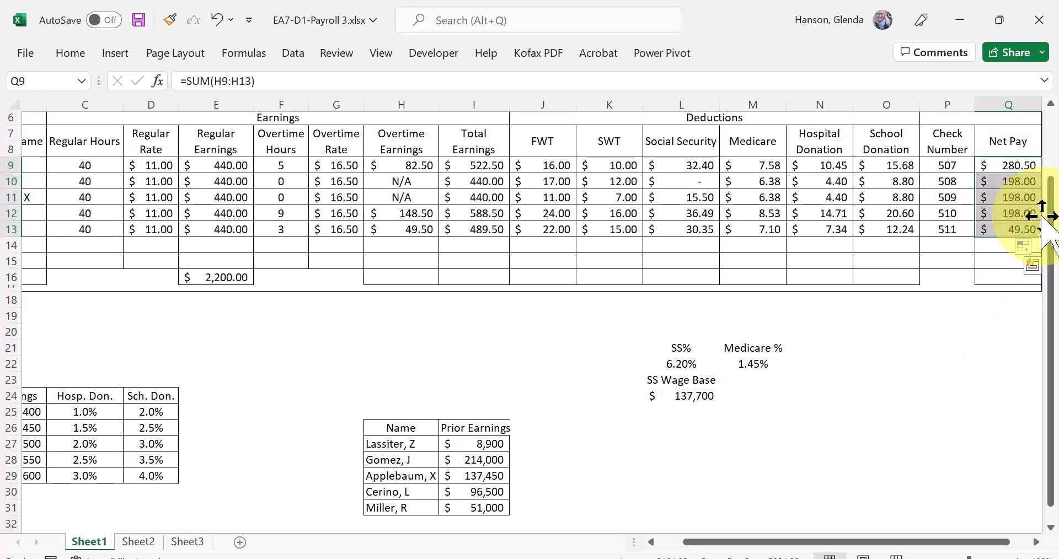
key("BackSpace")
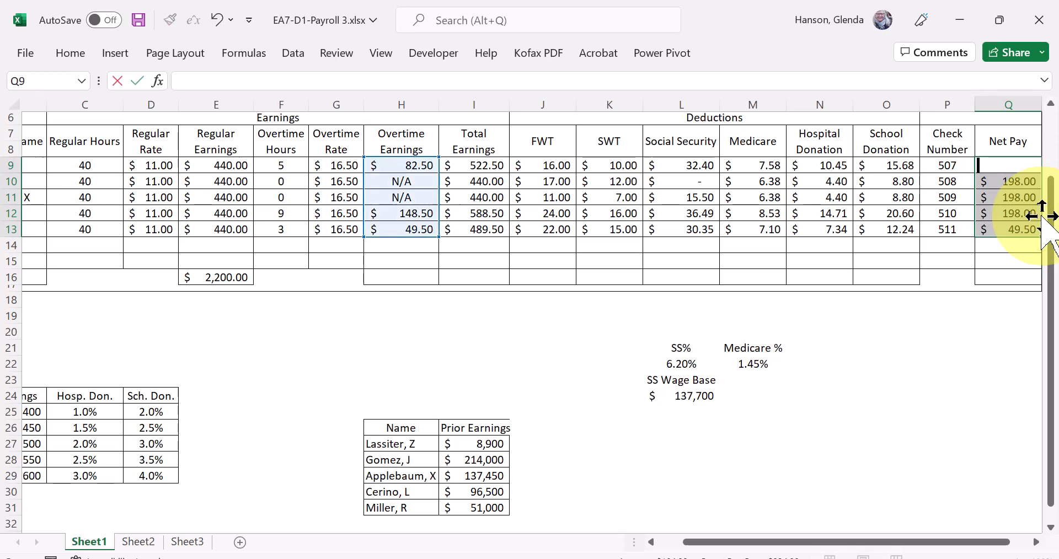
left_click(1028, 214)
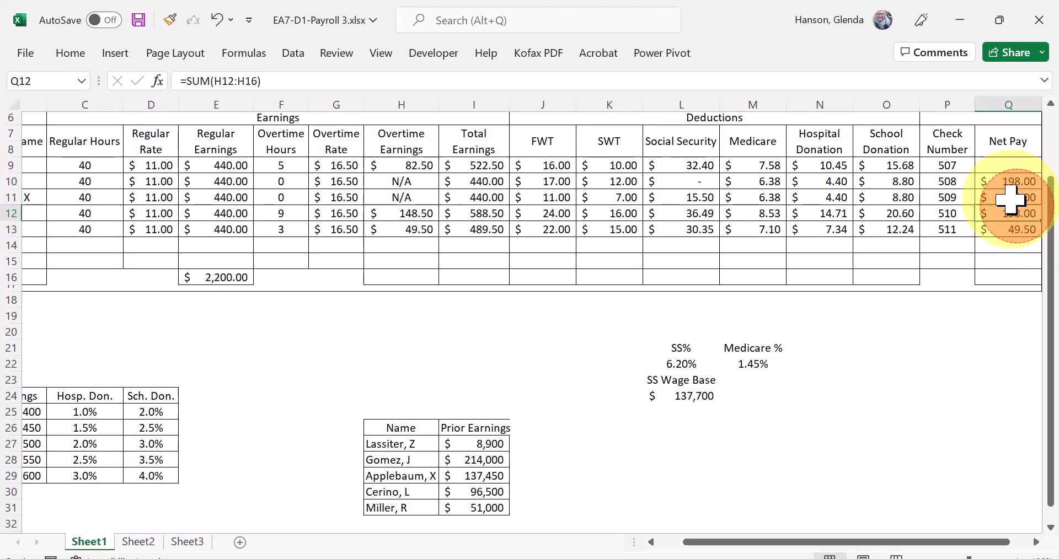
left_click_drag(1002, 178, 1002, 225)
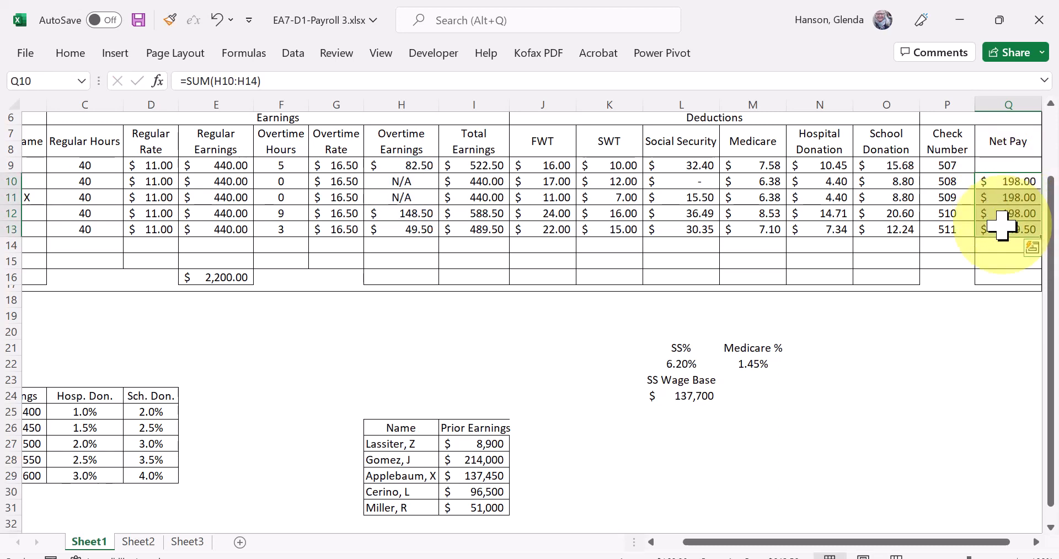
key("Delete")
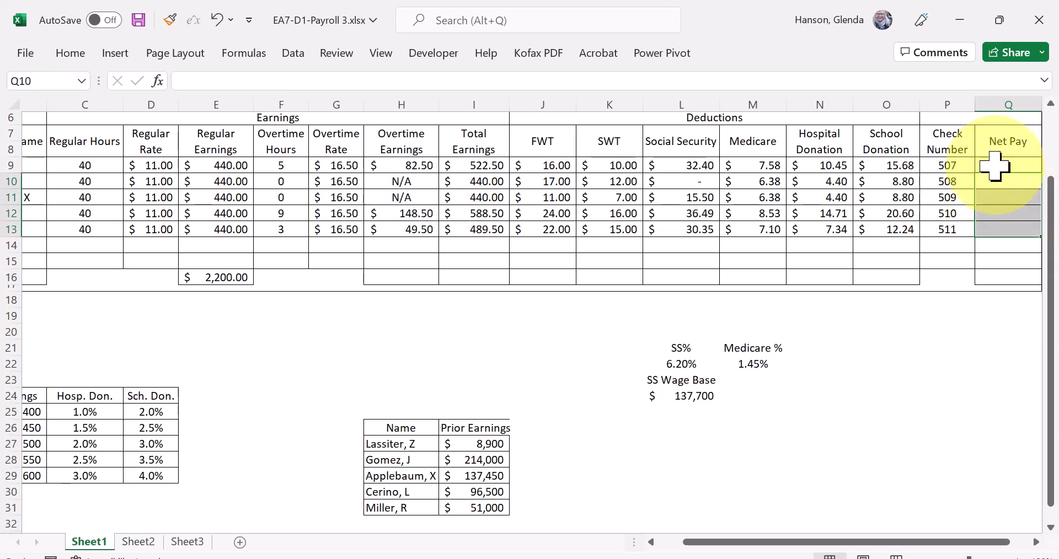
- Enter =I9-SUM(J9:O9) in the first employee's Net Pay cell Q9, subtracting the summed deductions from total earnings
left_click(994, 170)
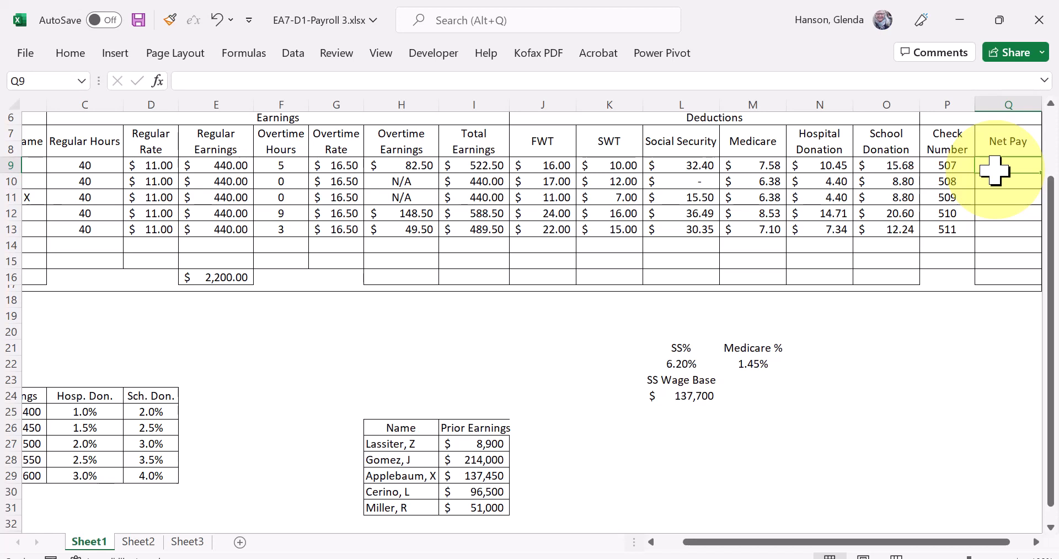
type("=")
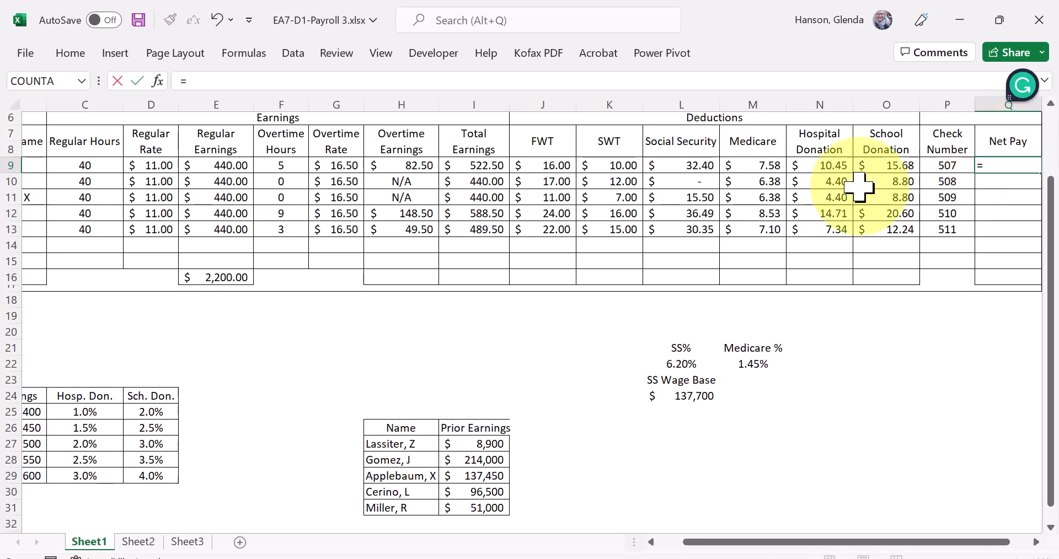
left_click(475, 166)
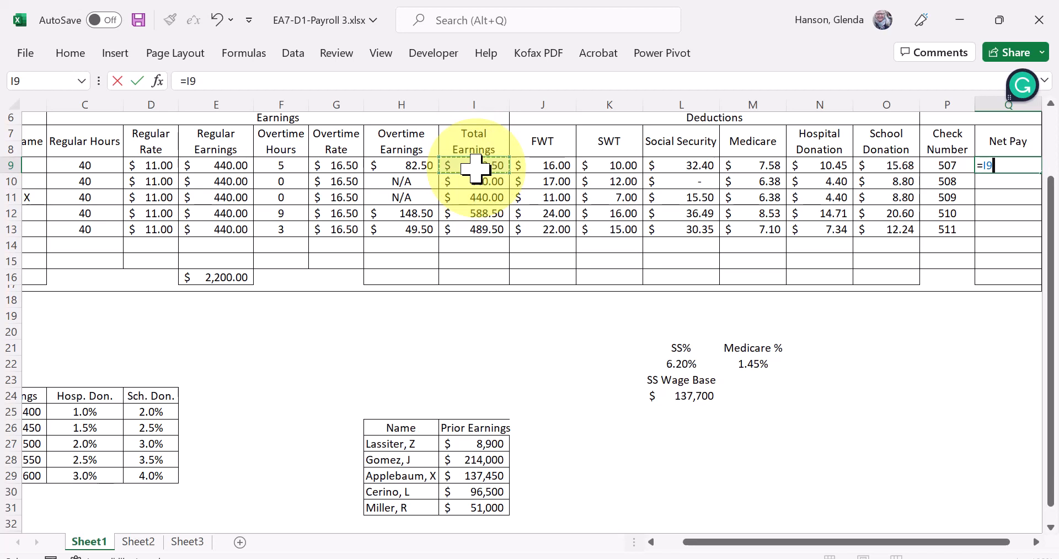
type("-")
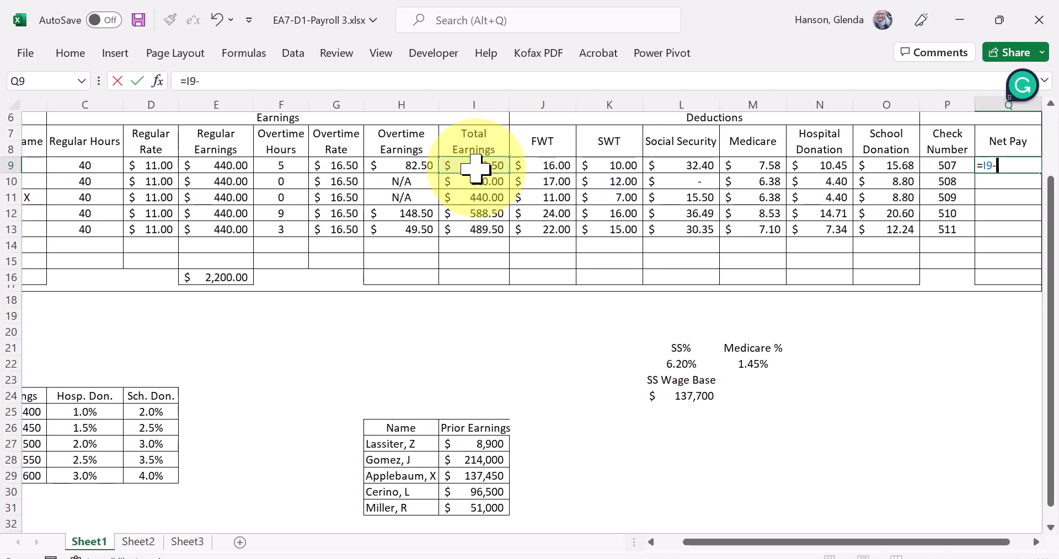
type("sum(j")
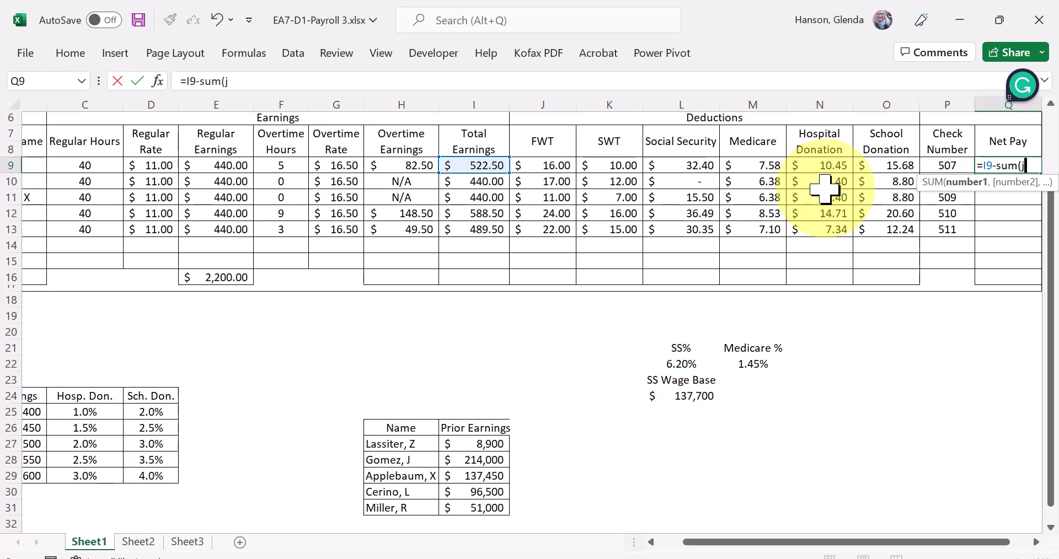
type("9:")
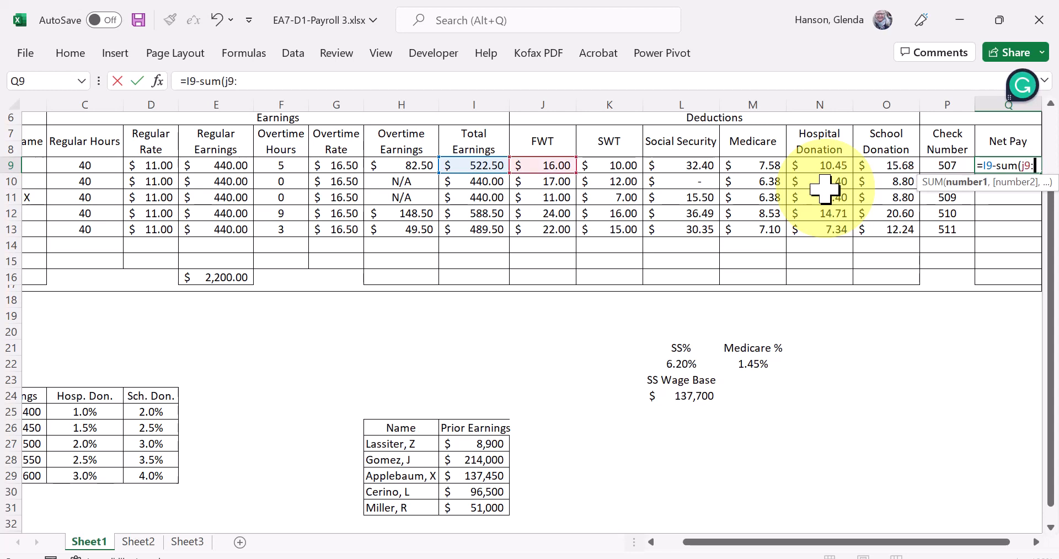
type("O9")
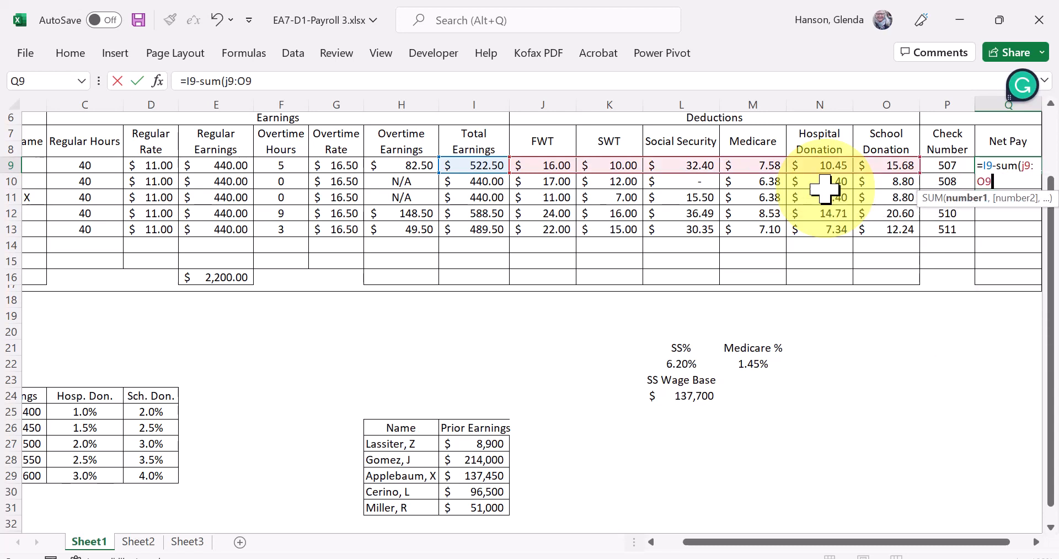
key("Return")
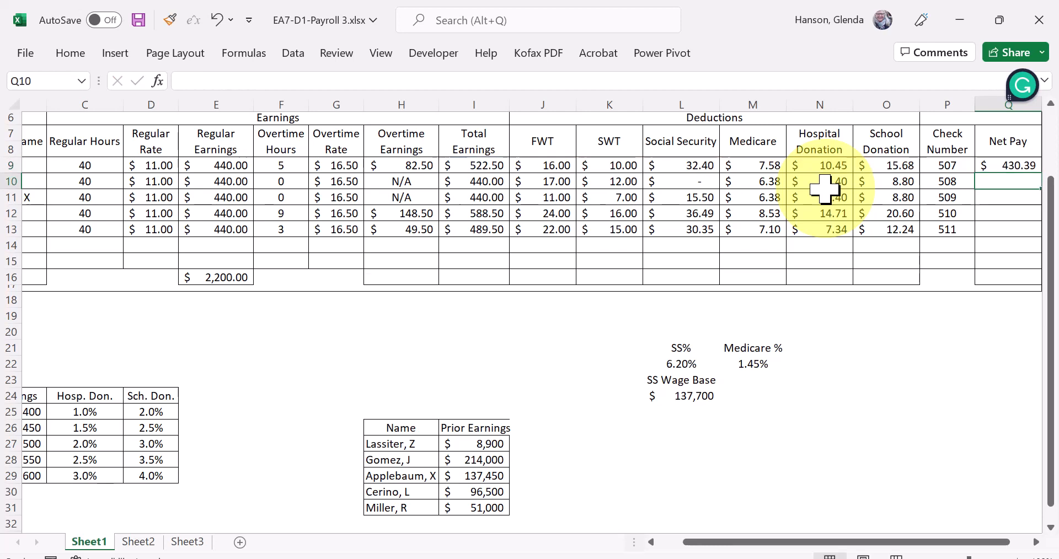
- Fill the Net Pay formula from Q9 down through Q13 and check it against Total Earnings in row 12
left_click(1020, 167)
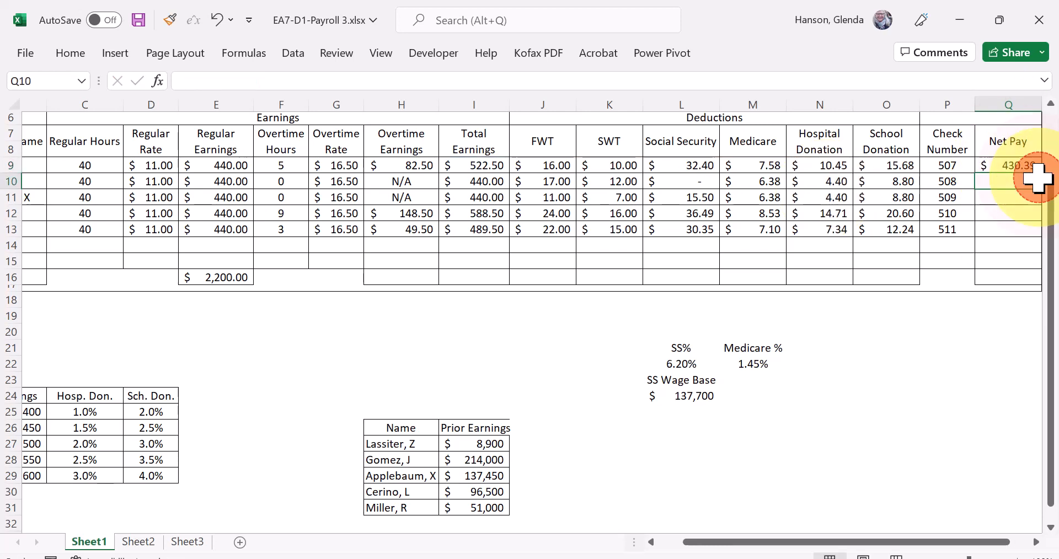
left_click_drag(1040, 172, 1039, 235)
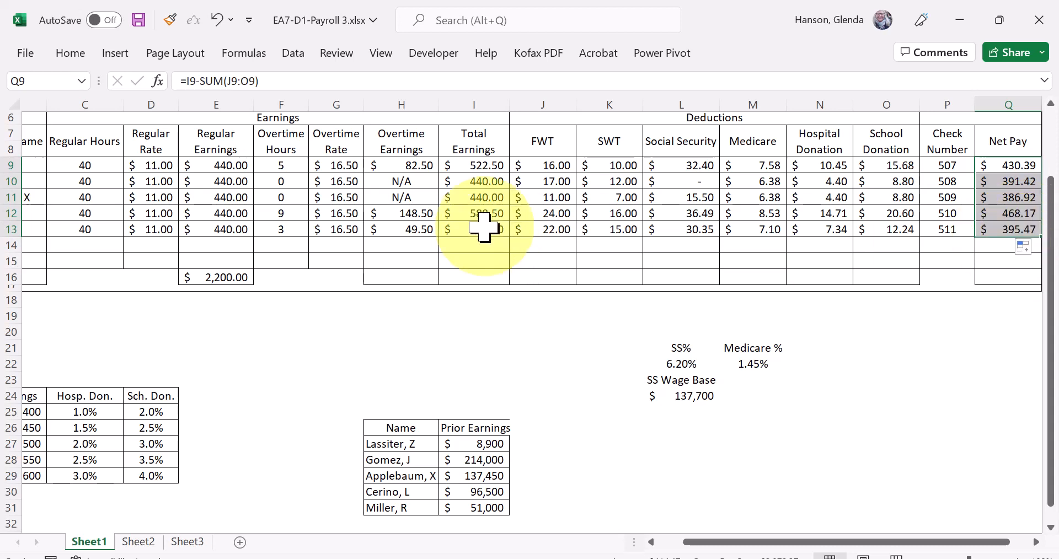
left_click(483, 214)
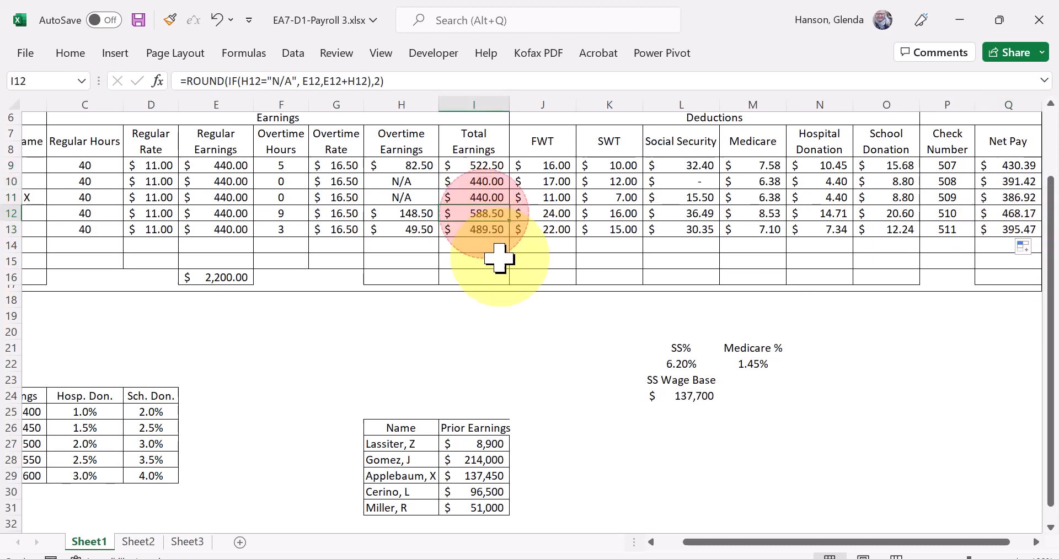
left_click(1007, 214)
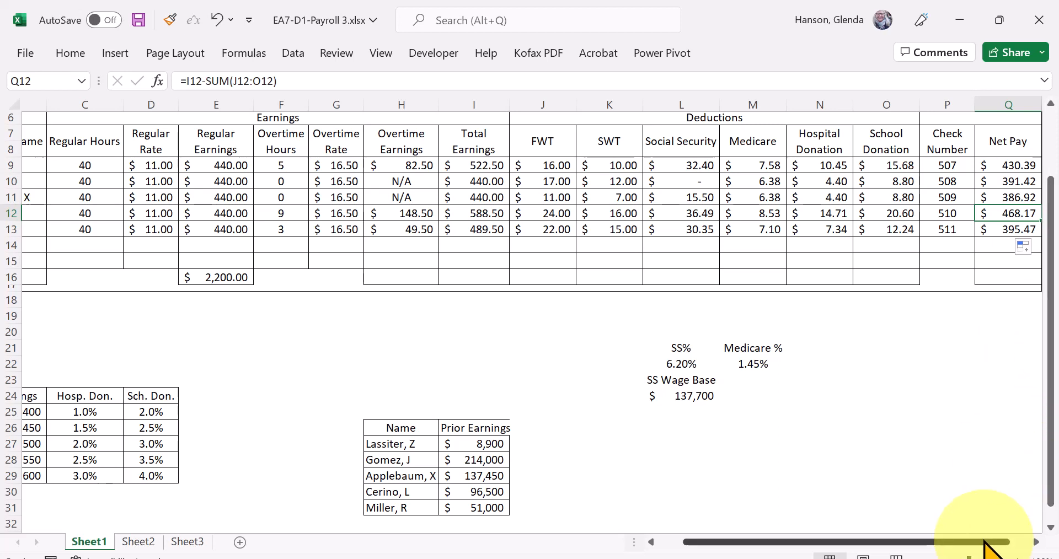
- Total the Overtime Earnings column by entering =SUM(H9:H13) in H16 of the Totals row
left_click_drag(985, 549, 1001, 549)
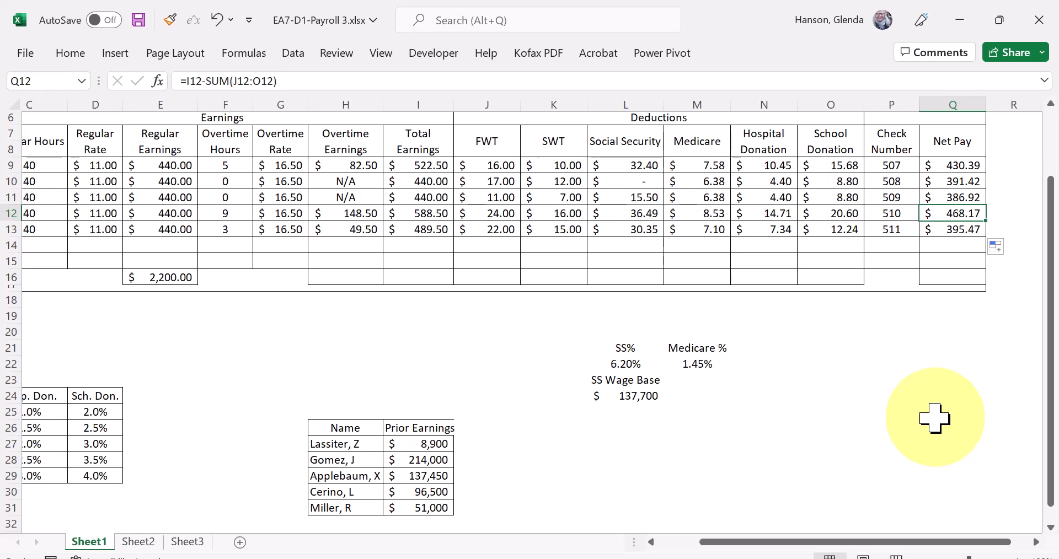
left_click(182, 277)
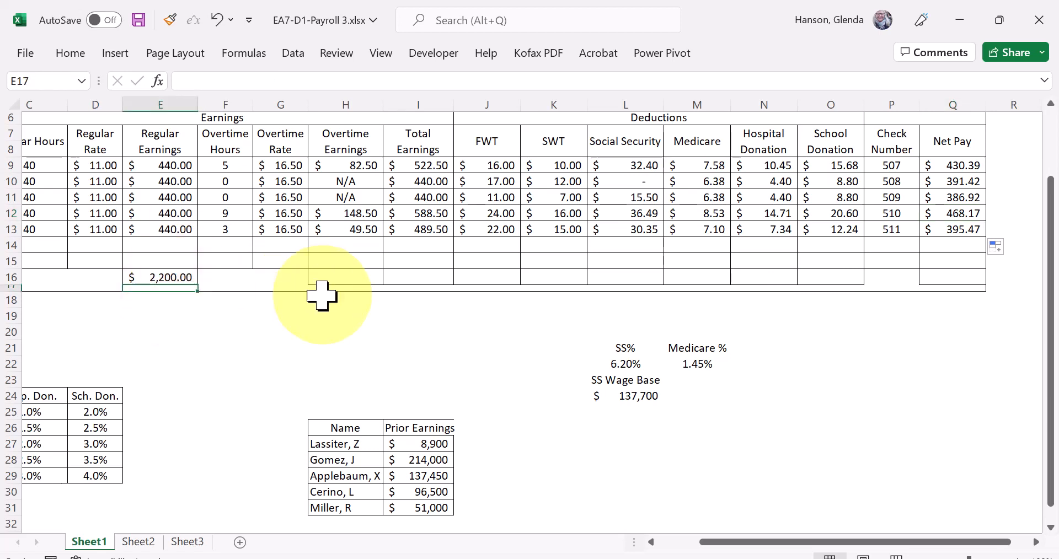
left_click(353, 276)
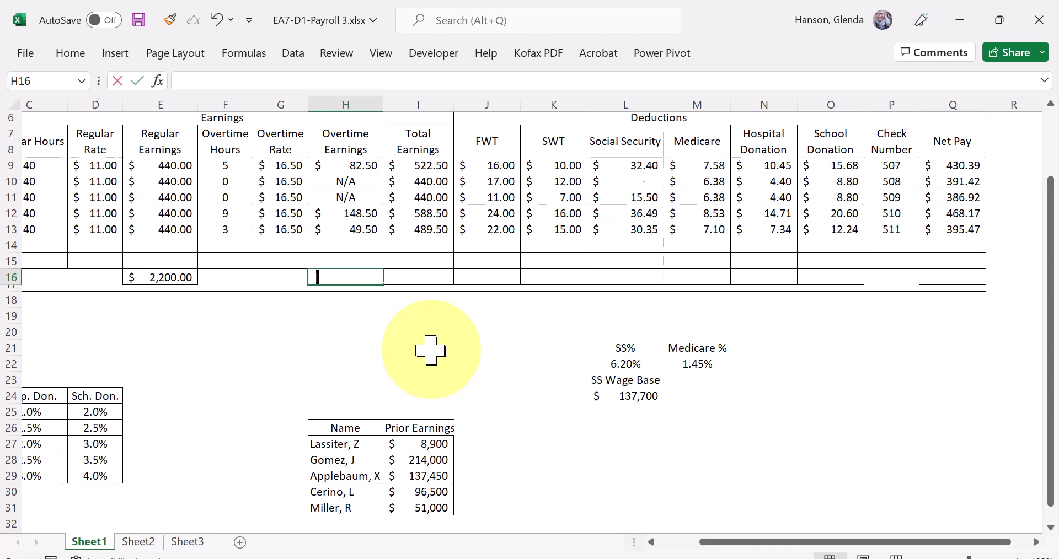
type("=sum(")
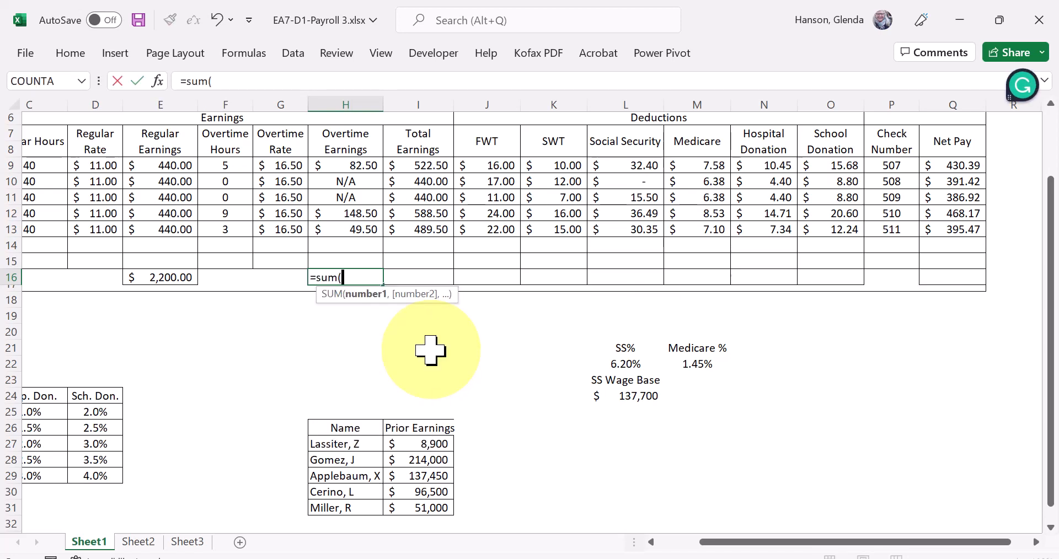
left_click_drag(349, 165, 353, 224)
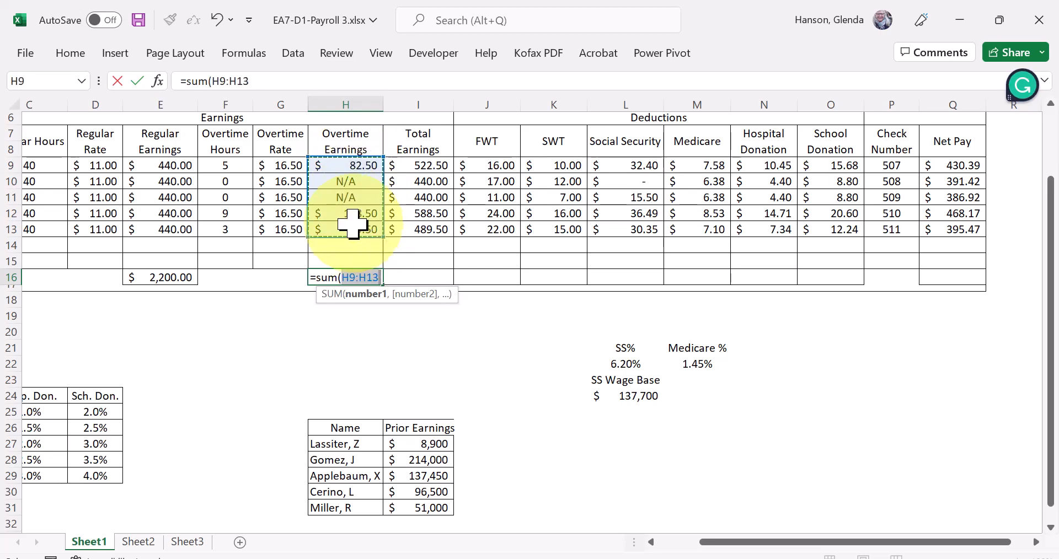
type(")")
key("Return")
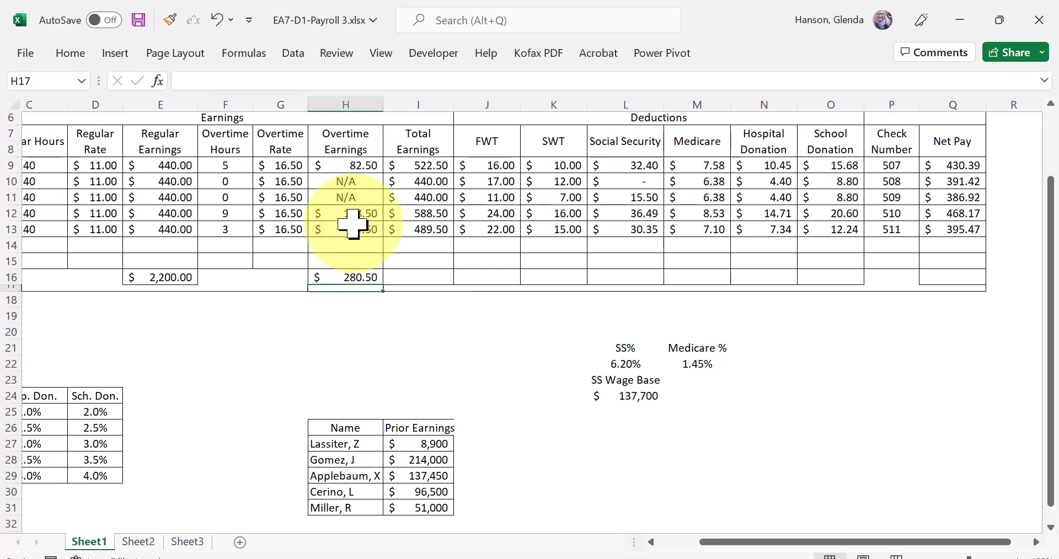
- Extend the H16 total across the Totals row through the School Donation column in O16
left_click(347, 277)
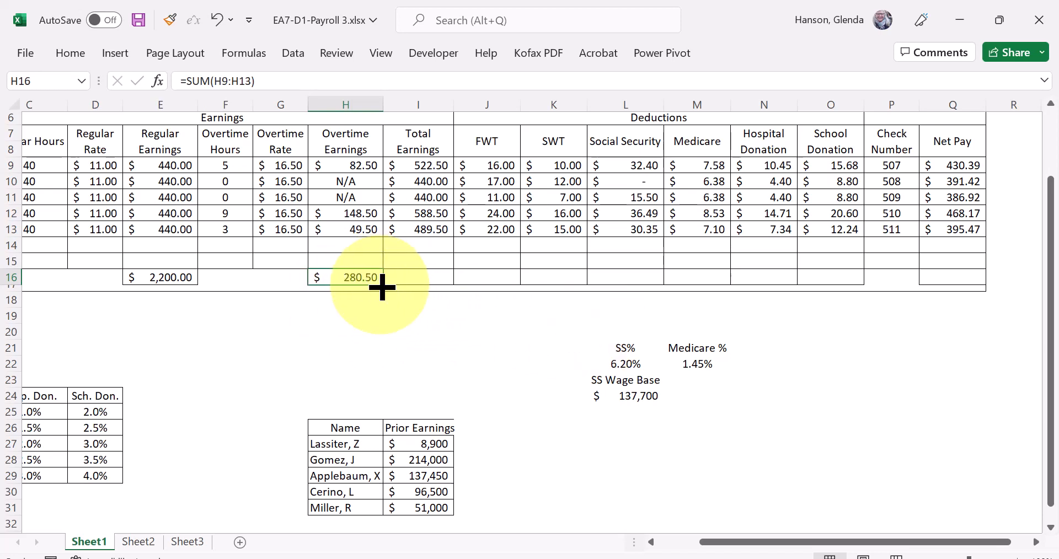
left_click_drag(382, 286, 857, 288)
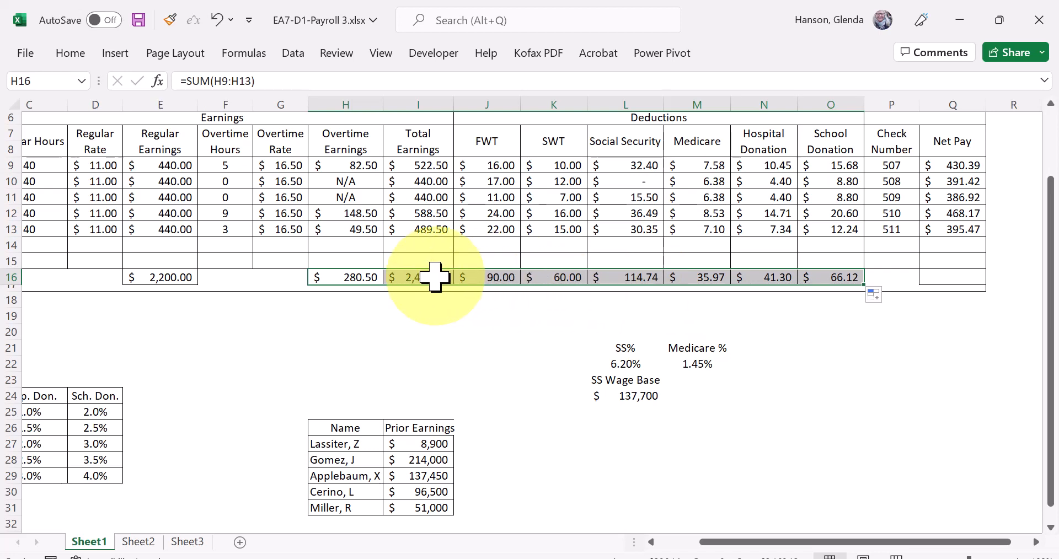
left_click(859, 365)
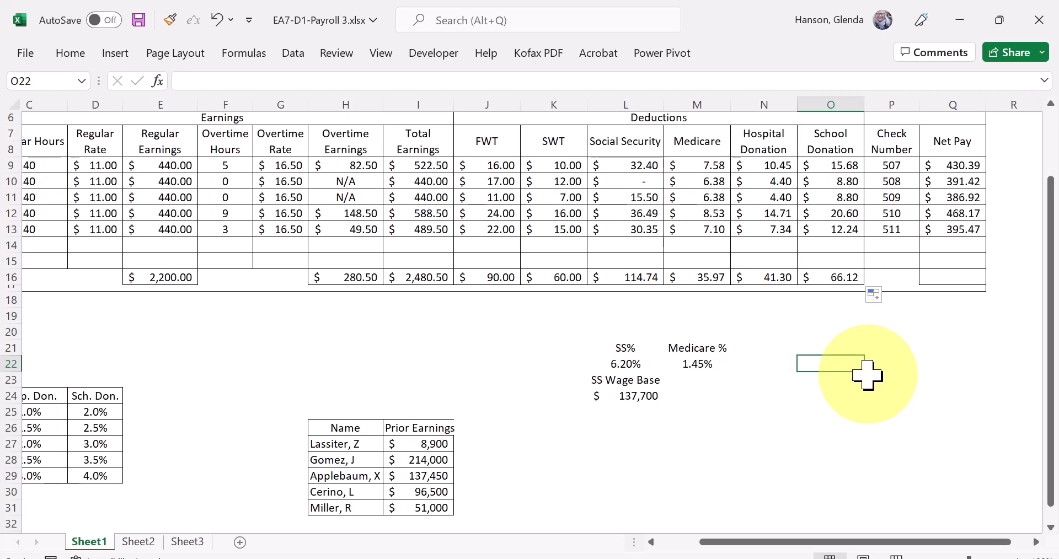
- Save a copy of the workbook in the same folder as EA7-D1-Payroll 34
left_click(28, 55)
left_click(77, 274)
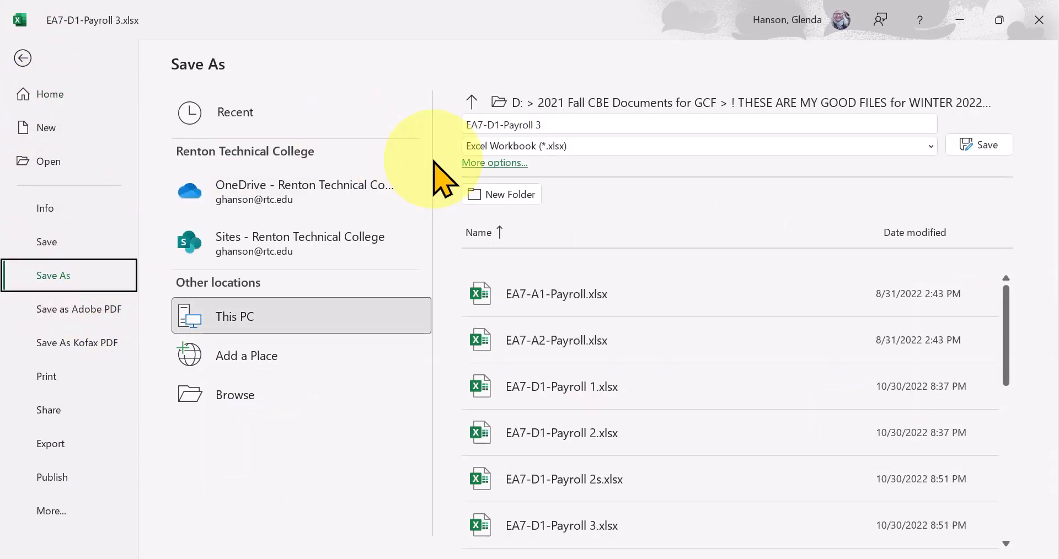
left_click(568, 122)
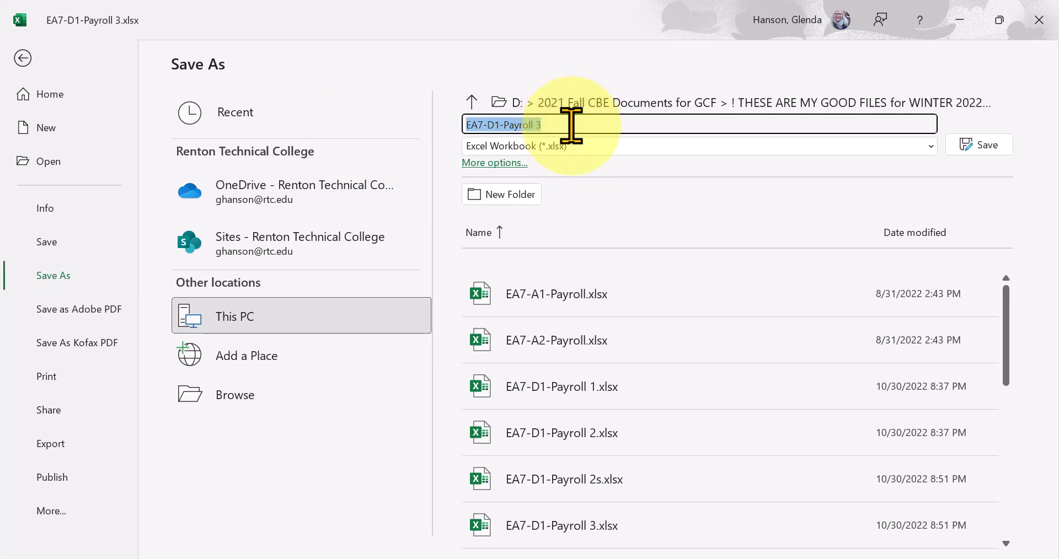
left_click(548, 126)
type("4")
left_click(979, 145)
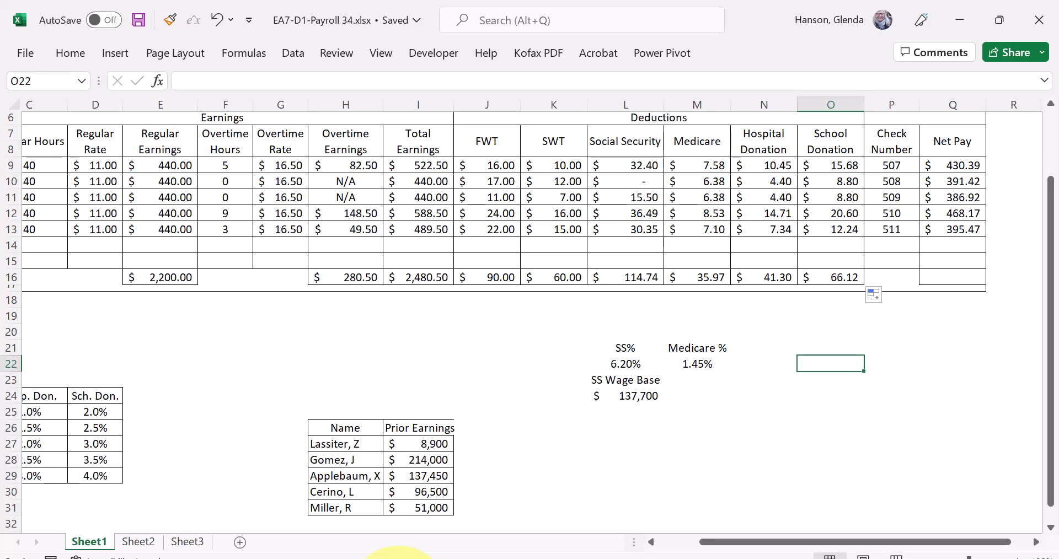
- Examine the Prior Earnings, tax rate and donation rate tables below the payroll, and the column headings in row 7
left_click(375, 475)
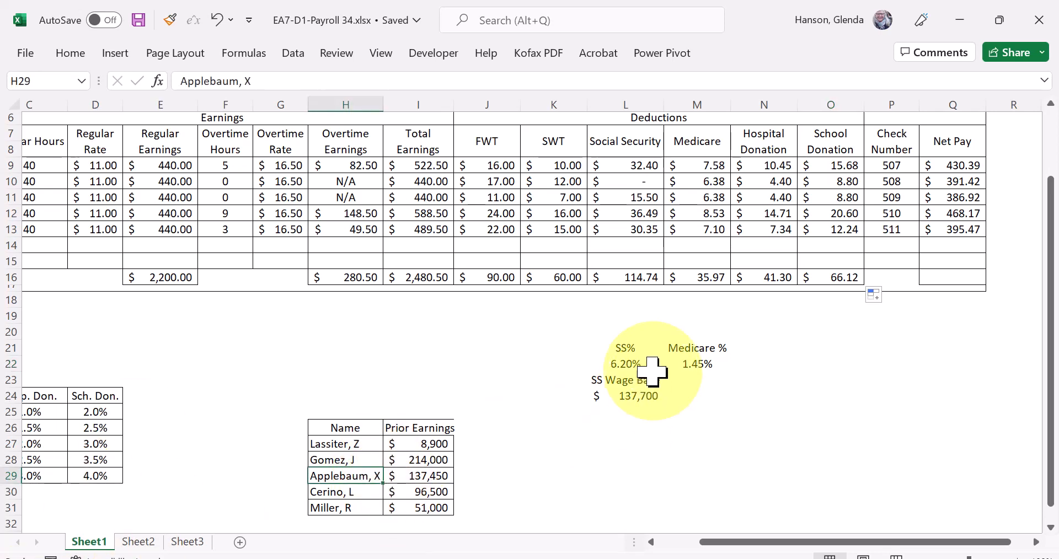
left_click(628, 365)
left_click_drag(607, 350, 702, 413)
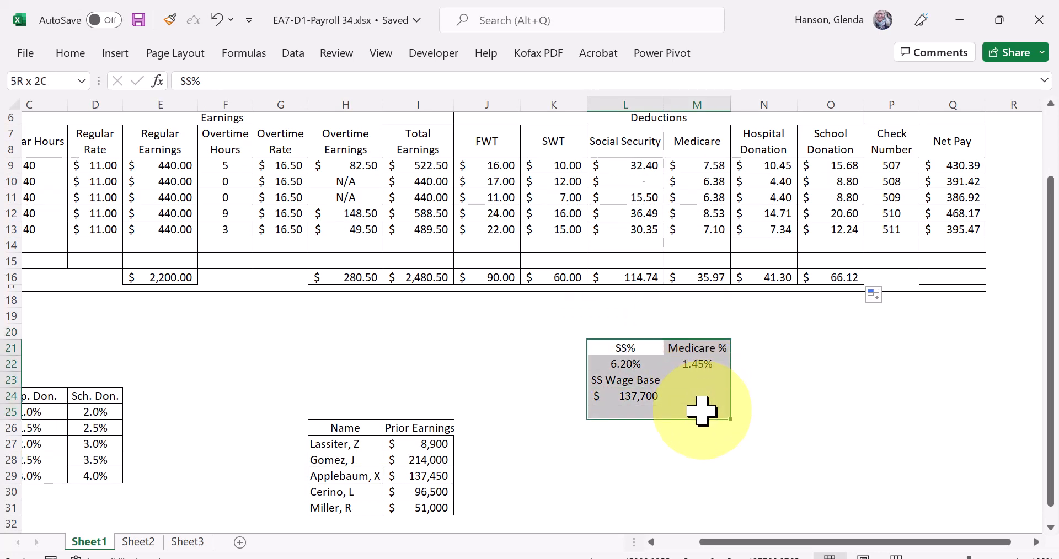
left_click(53, 430)
left_click_drag(708, 542, 652, 546)
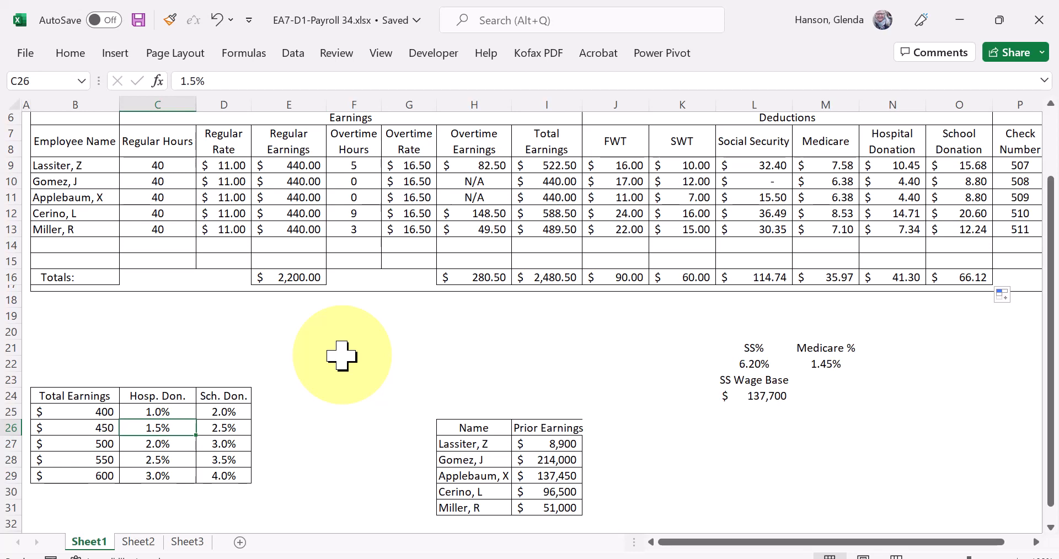
left_click_drag(82, 144, 968, 149)
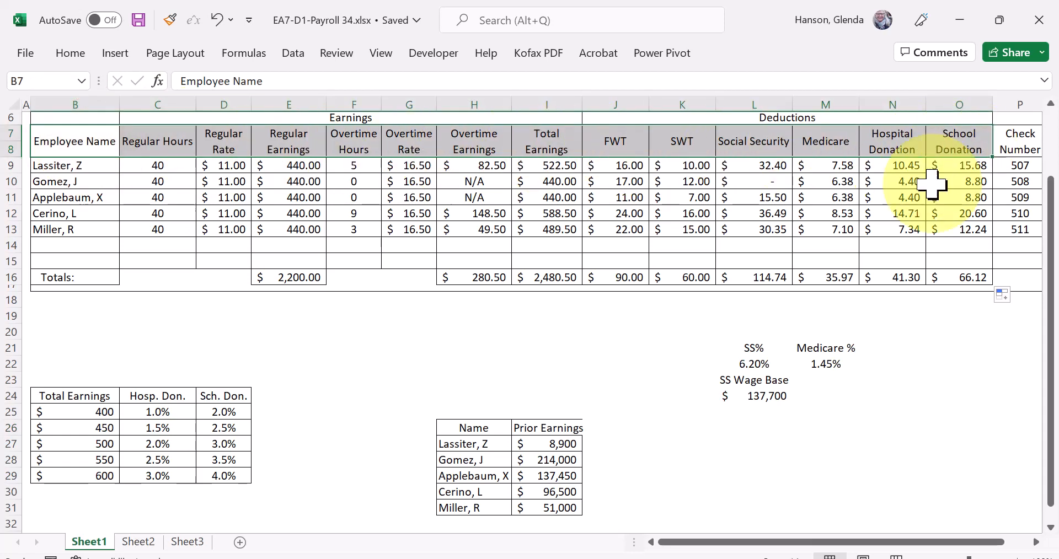
left_click(432, 415)
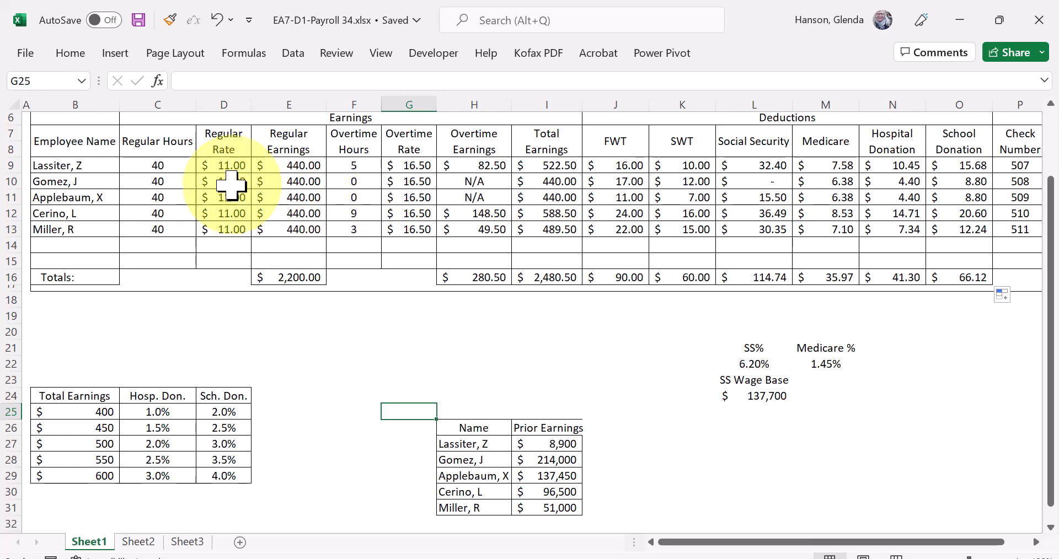
left_click(83, 143)
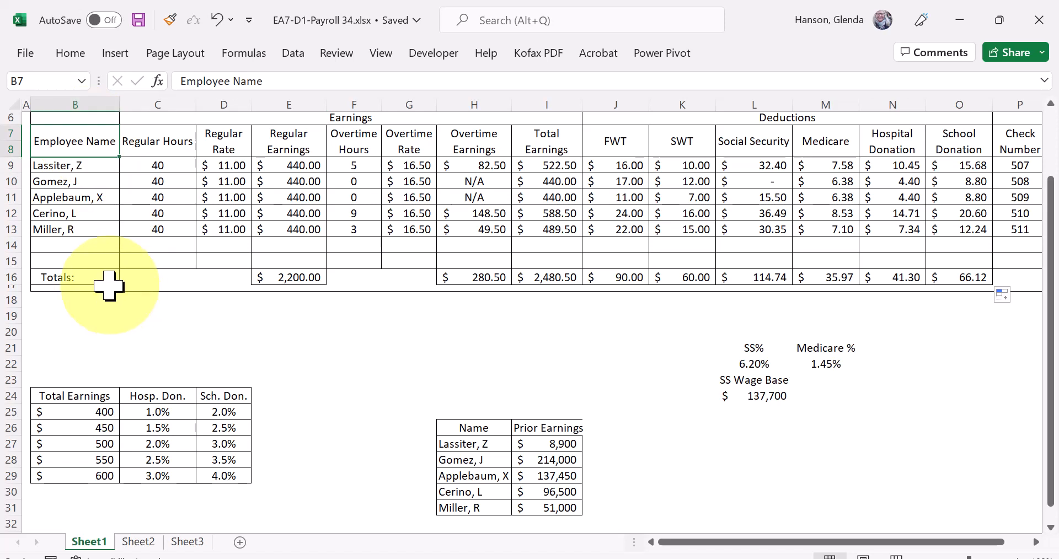
- Move the donation rate table from B24:D29 up so that it starts in cell B19
left_click_drag(66, 394, 226, 476)
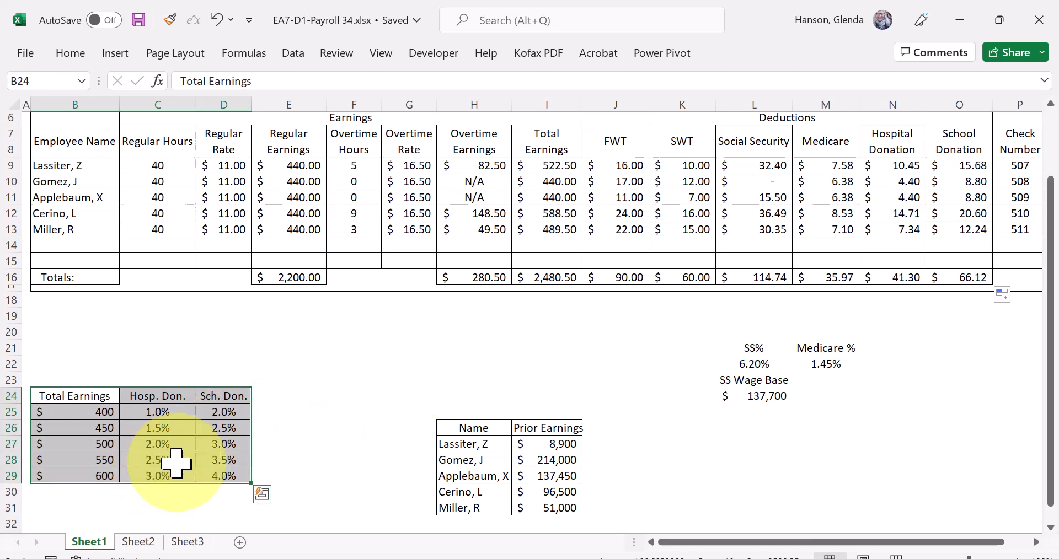
right_click(198, 441)
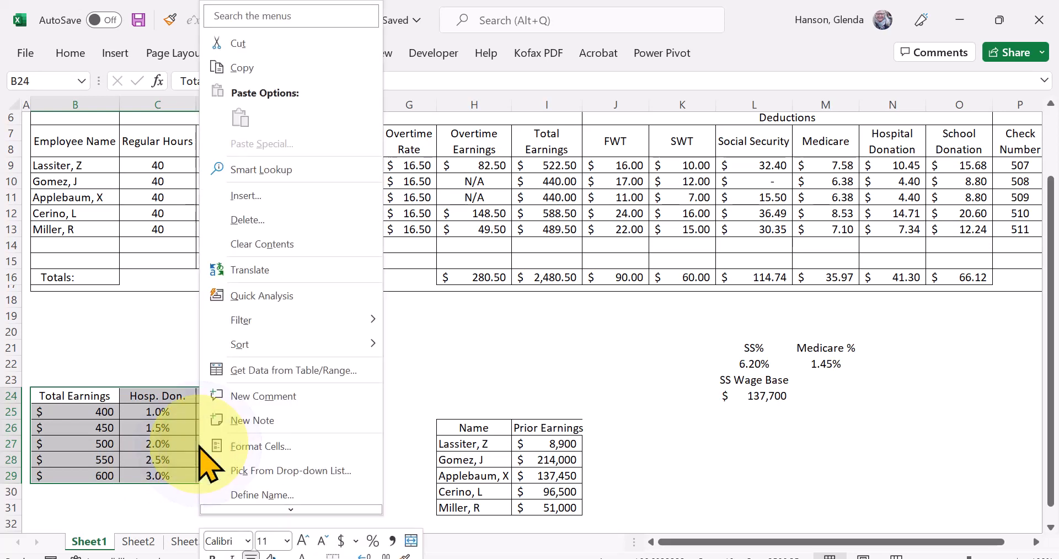
left_click(246, 62)
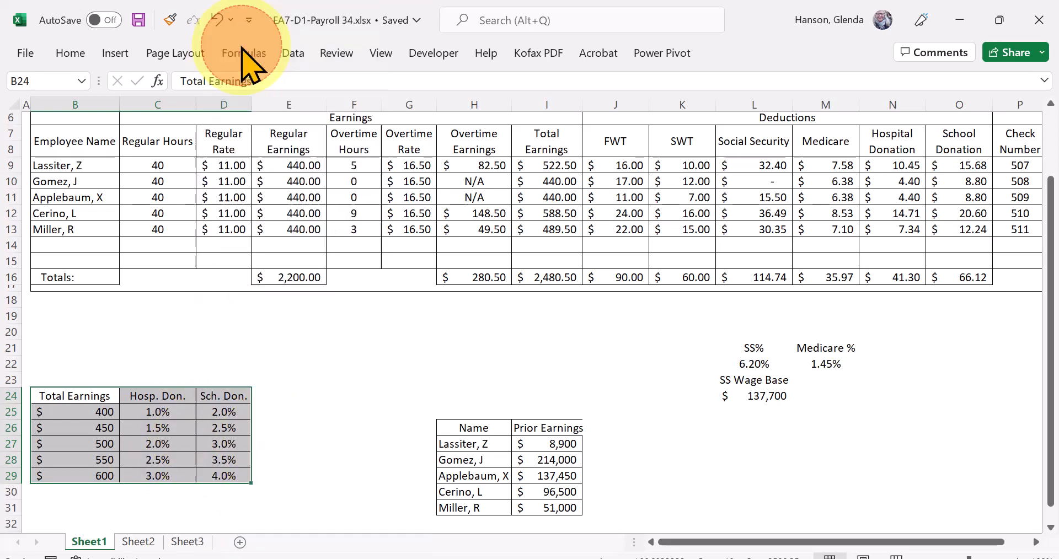
left_click(50, 321)
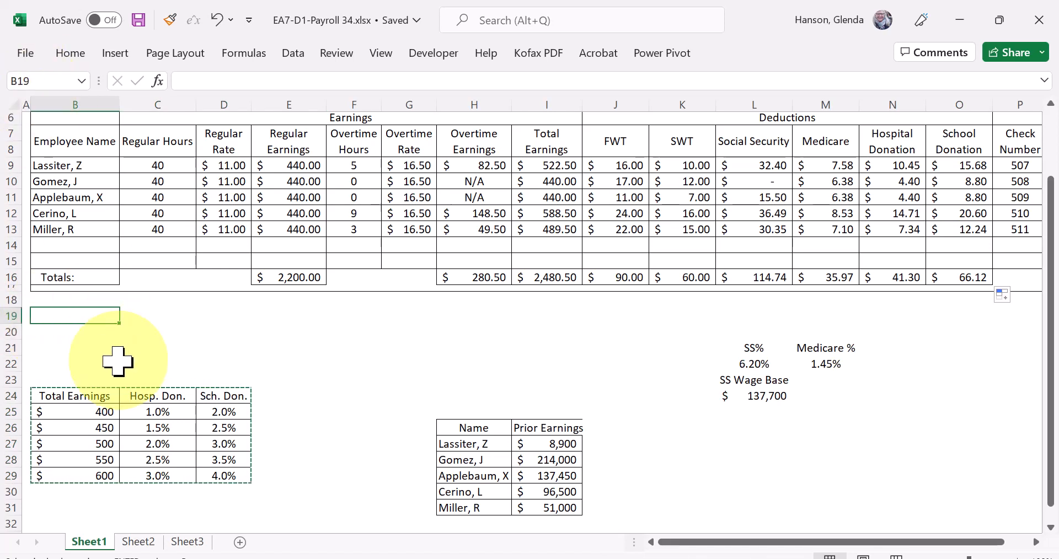
right_click(80, 313)
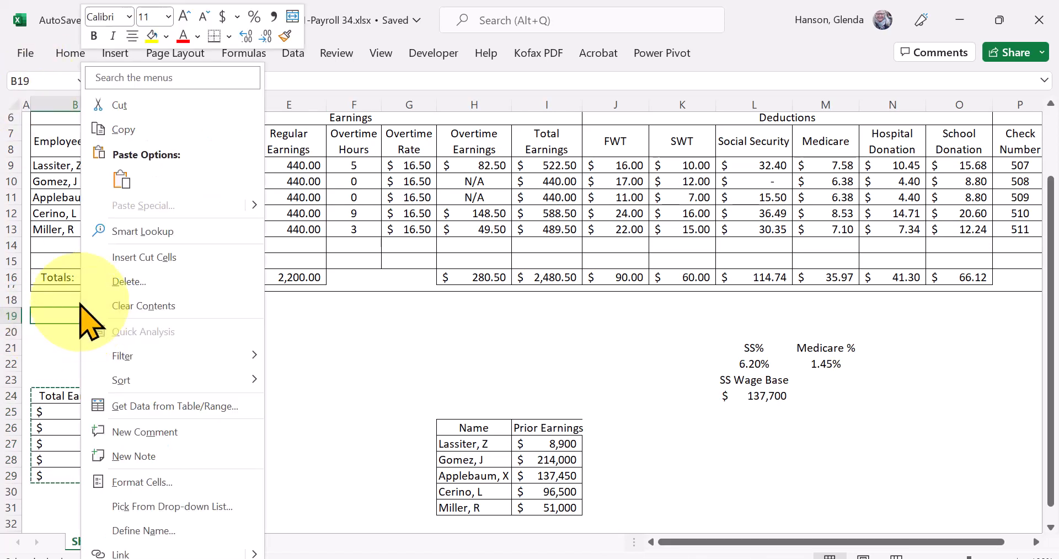
left_click(122, 179)
left_click(345, 375)
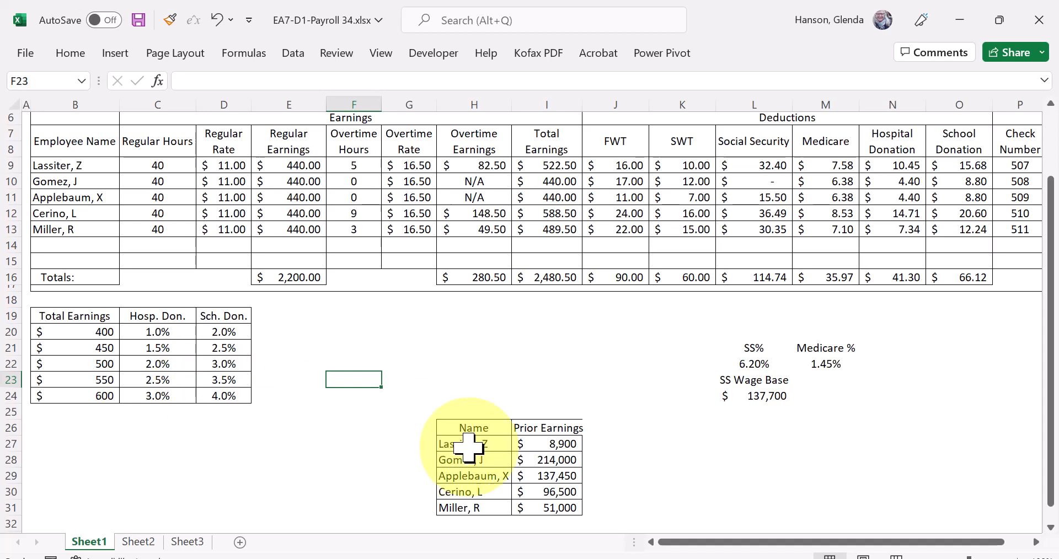
left_click(483, 428)
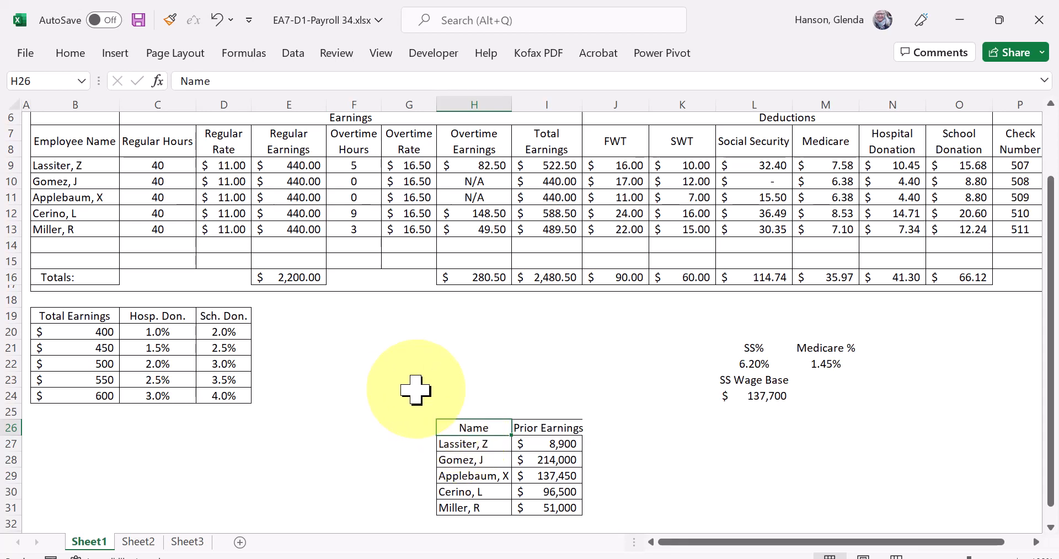
left_click_drag(265, 379, 745, 336)
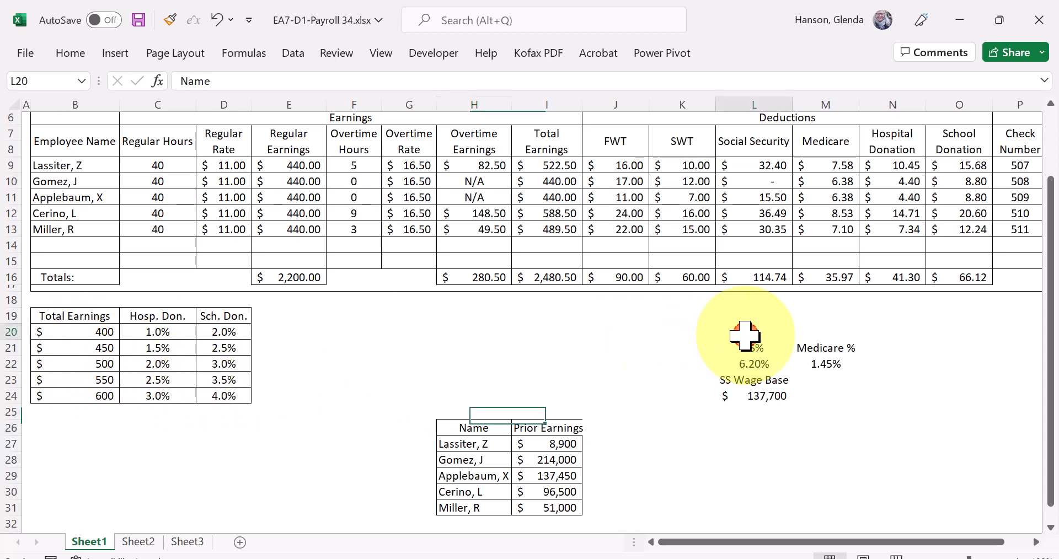
left_click(57, 430)
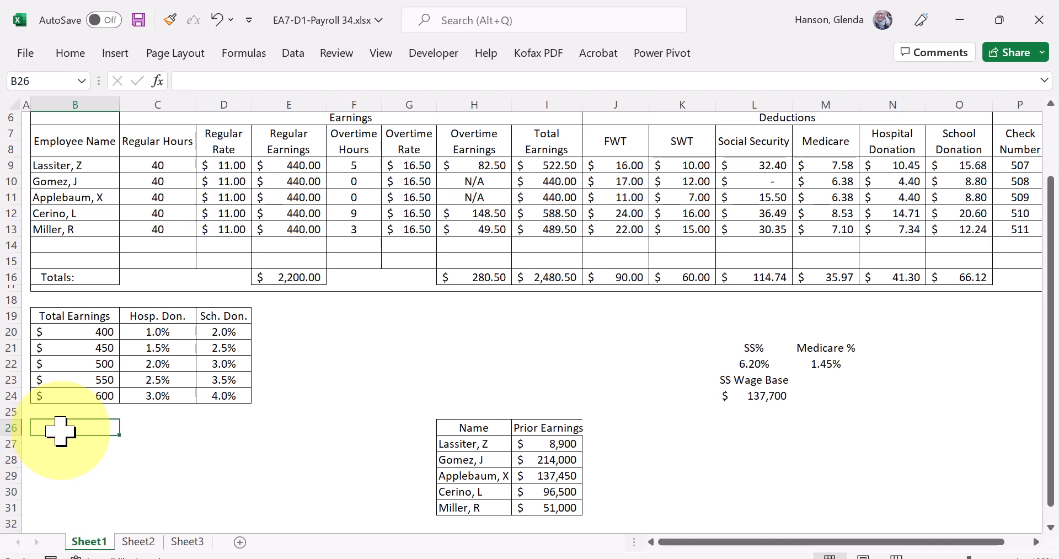
left_click_drag(59, 430, 60, 439)
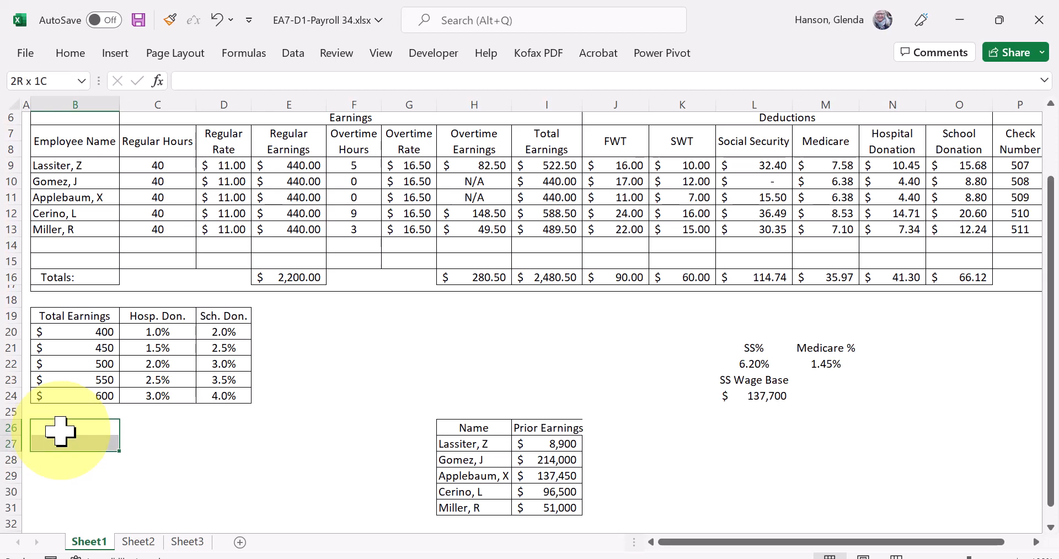
left_click(485, 461)
left_click_drag(452, 427, 551, 508)
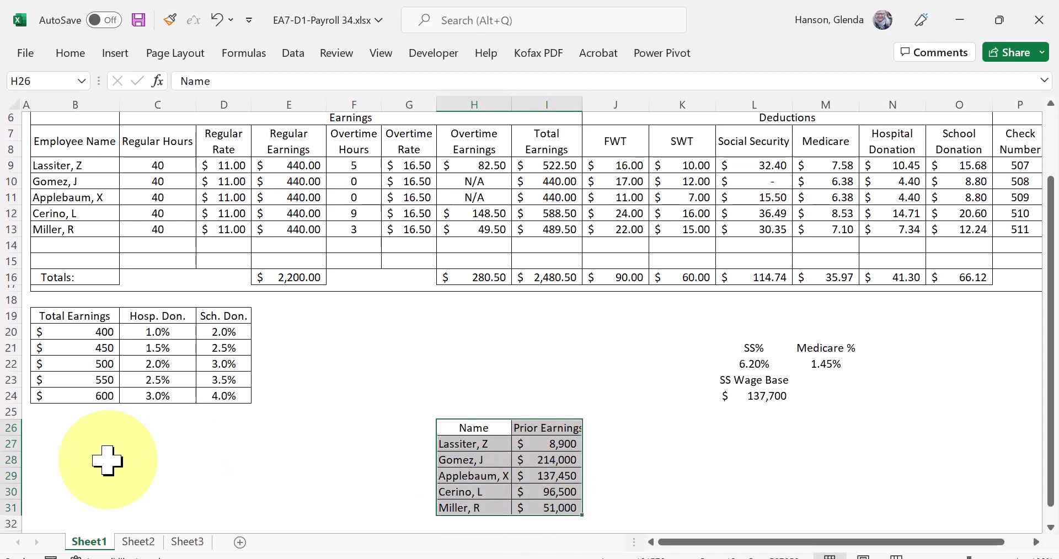
left_click(90, 460)
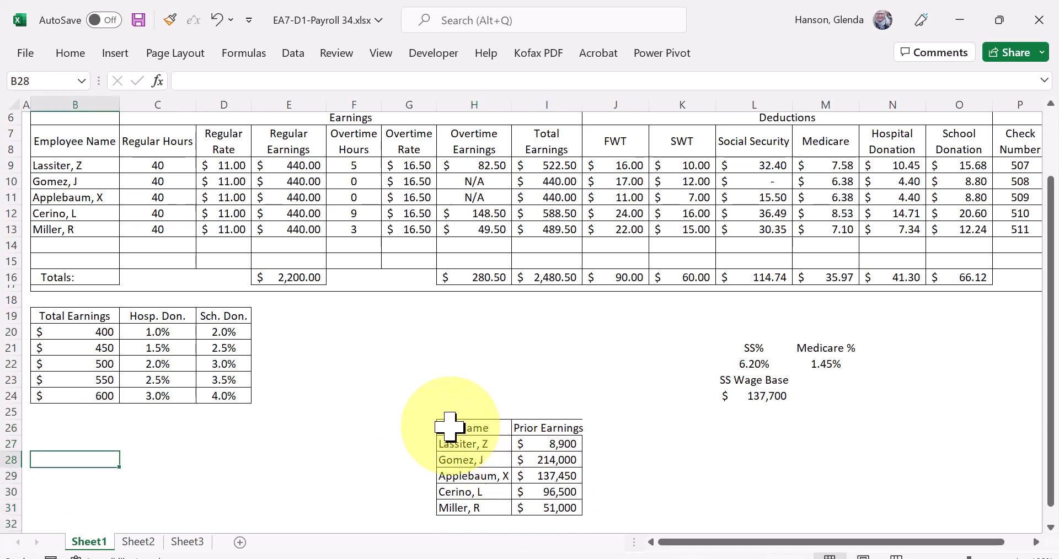
- Delete the blank cells B26:G31 beside the Prior Earnings table, shifting the remaining cells left
left_click(55, 429)
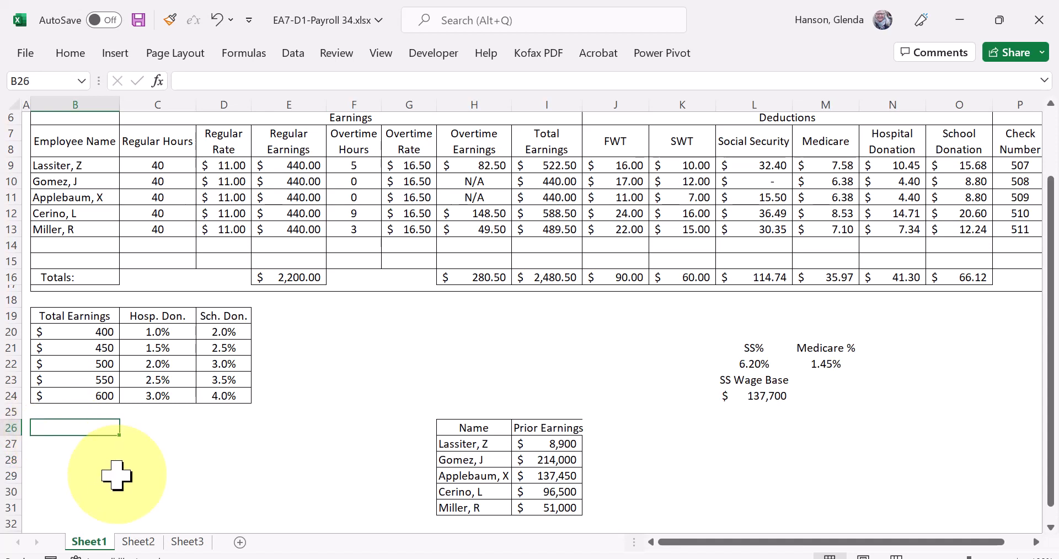
key("shift+Right")
key("shift+Right")
key("shift+Right")
key("shift+Right")
key("shift+Right")
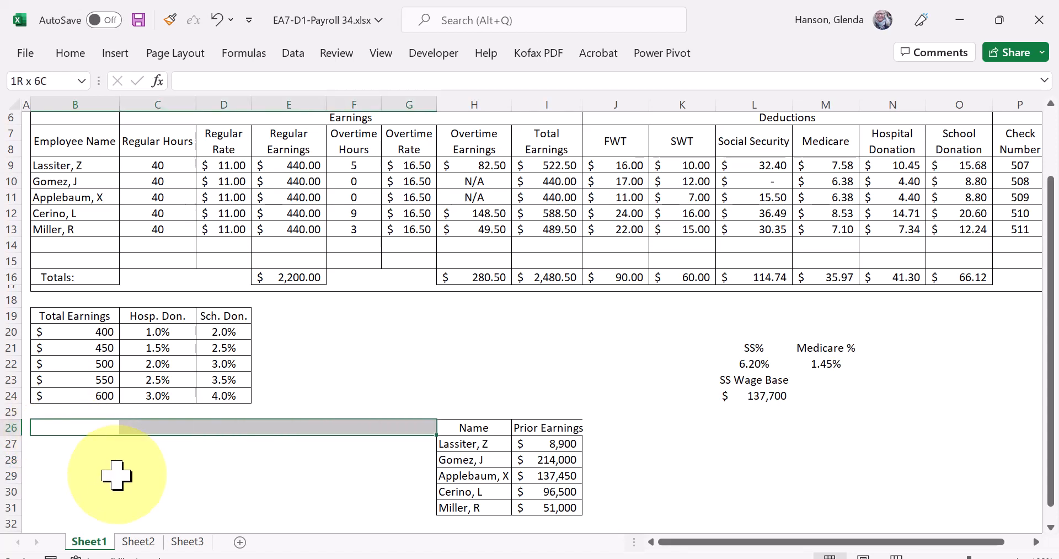
key("shift+Down")
key("shift+Down")
key("shift+Down")
key("shift+Down")
key("shift+Down")
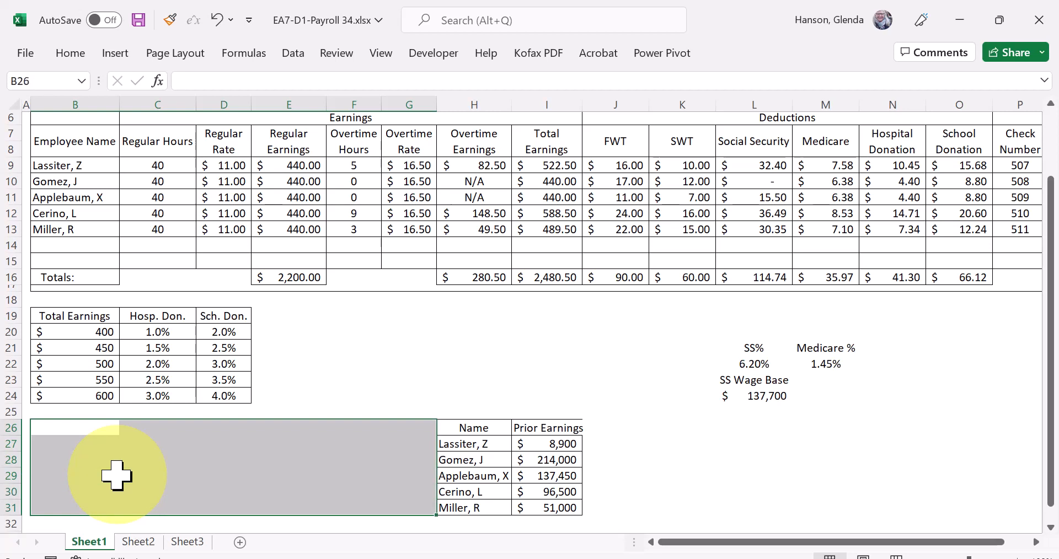
right_click(217, 461)
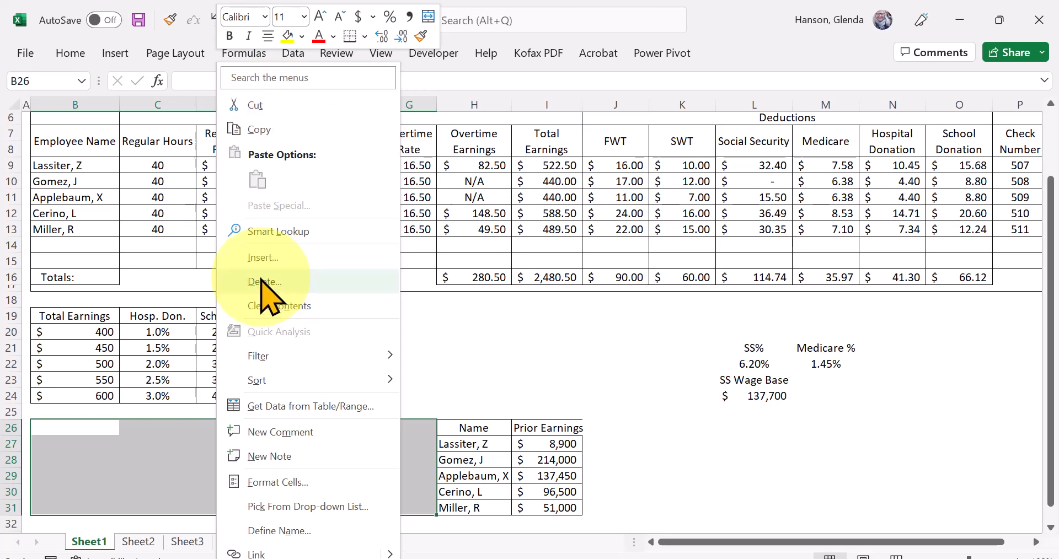
left_click(272, 95)
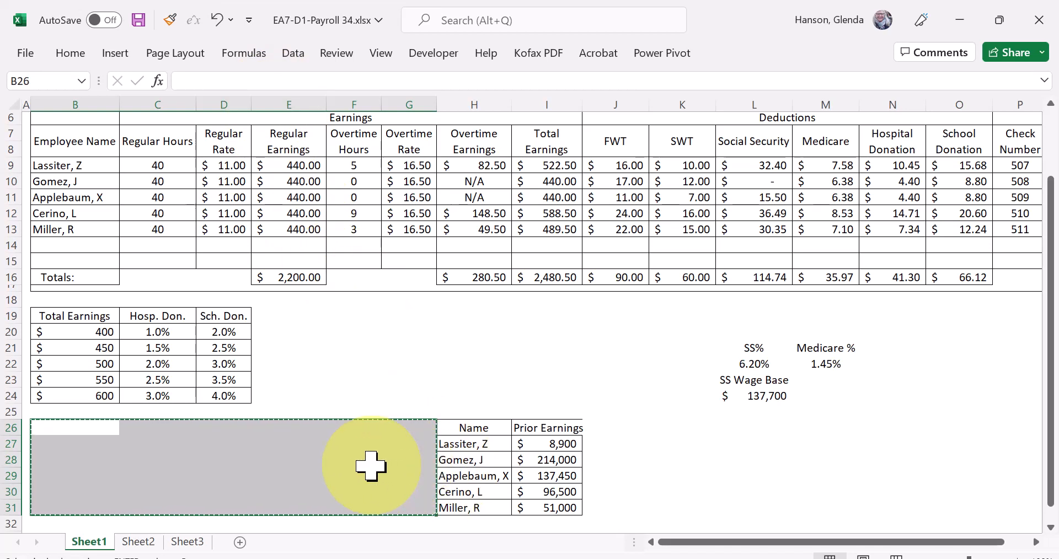
key("Escape")
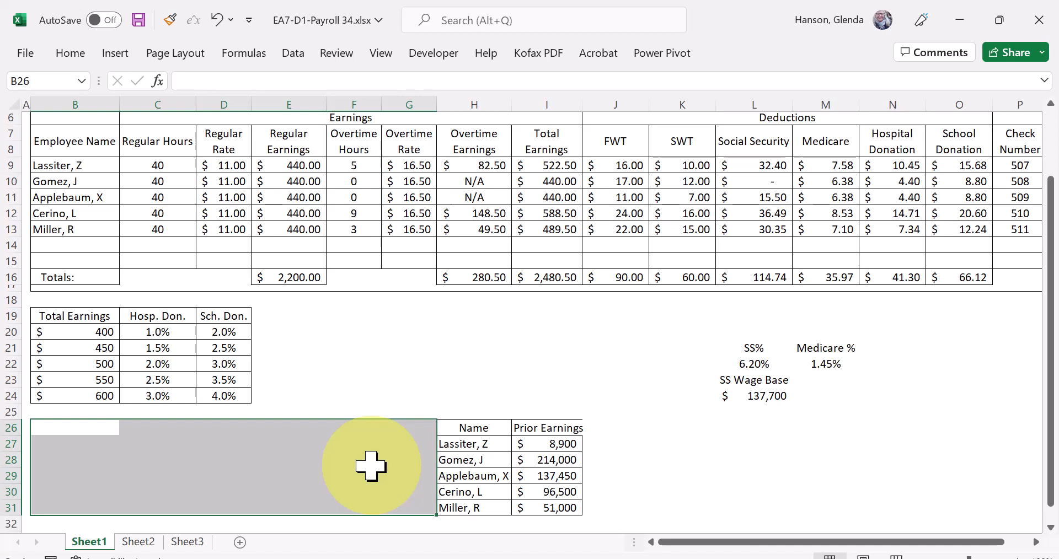
right_click(371, 466)
left_click(449, 281)
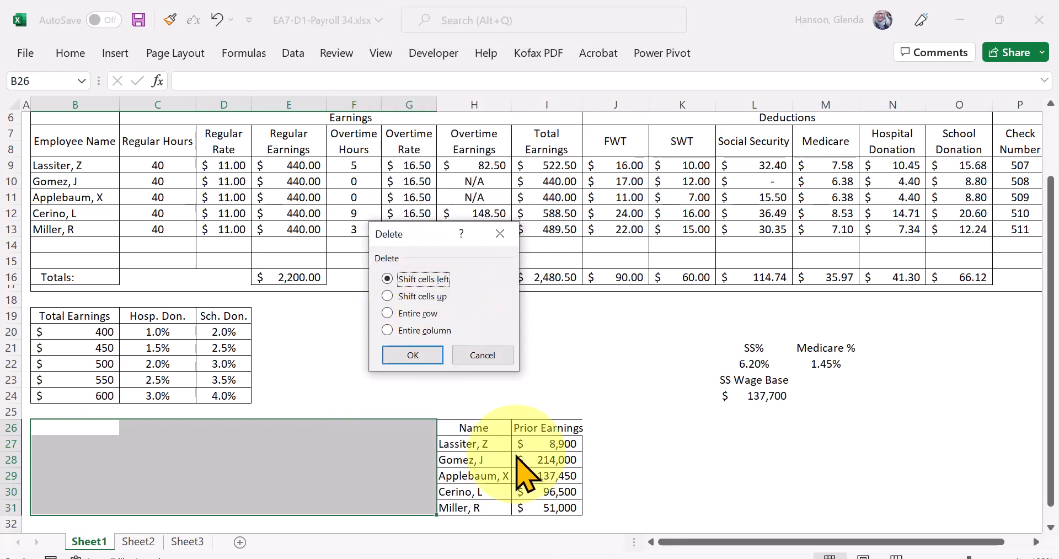
left_click(410, 354)
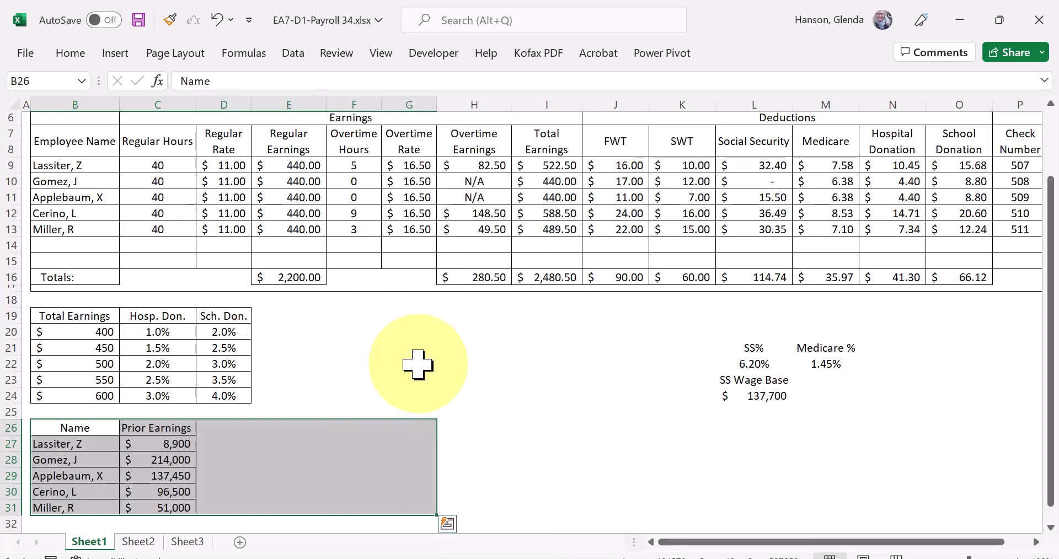
left_click(547, 459)
left_click(137, 442)
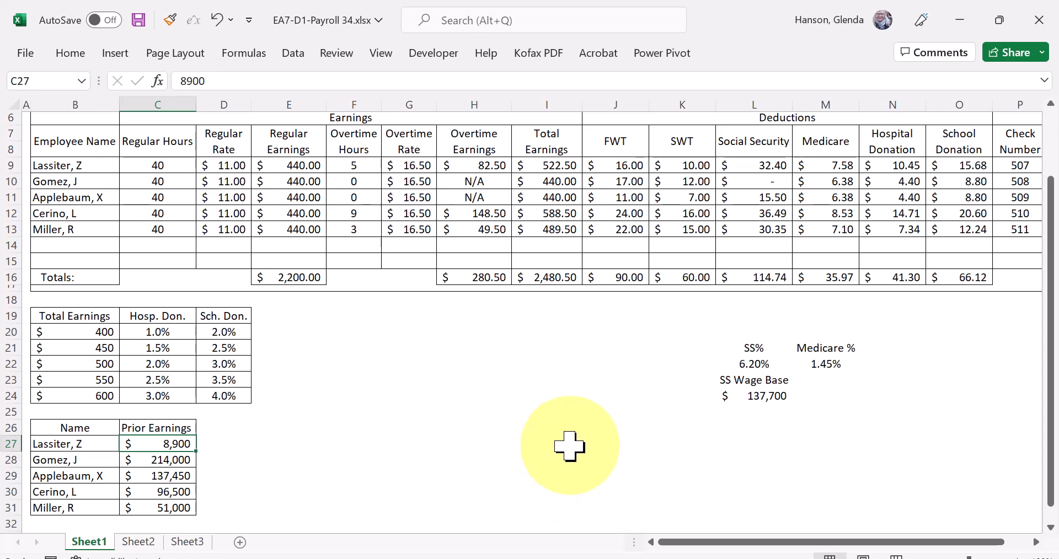
- Undo the deletion of the blank cells B26:G31
key("ctrl+z")
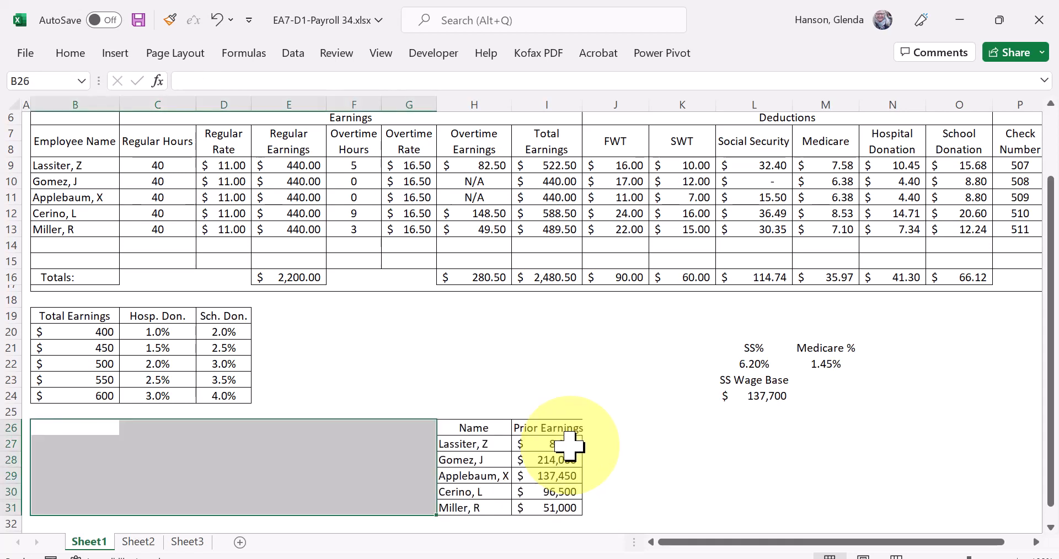
left_click(755, 495)
left_click_drag(473, 426, 551, 506)
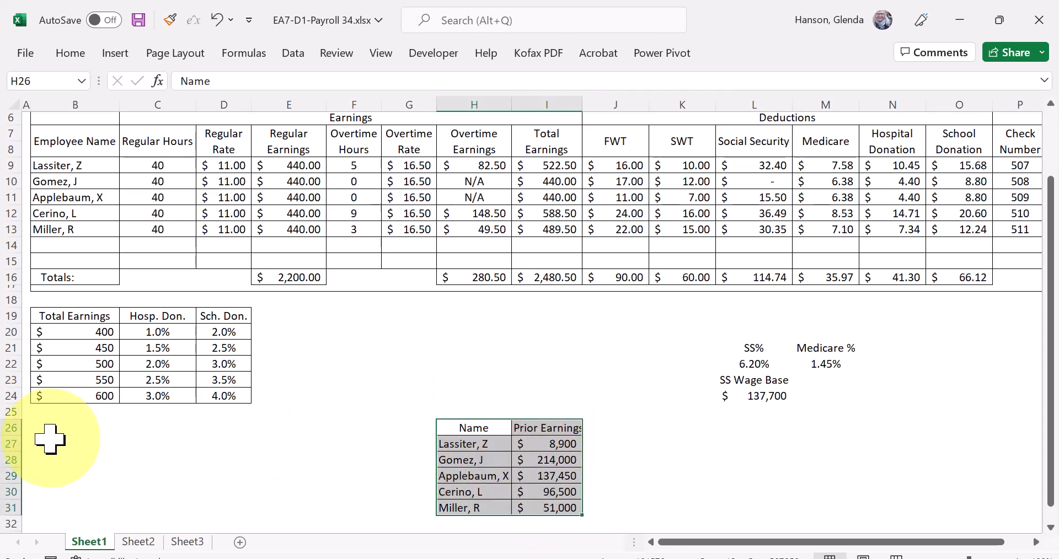
left_click(258, 490)
- Delete the blank cells A26:G31, including narrow column A, shifting the Prior Earnings table left
left_click_drag(26, 430, 406, 502)
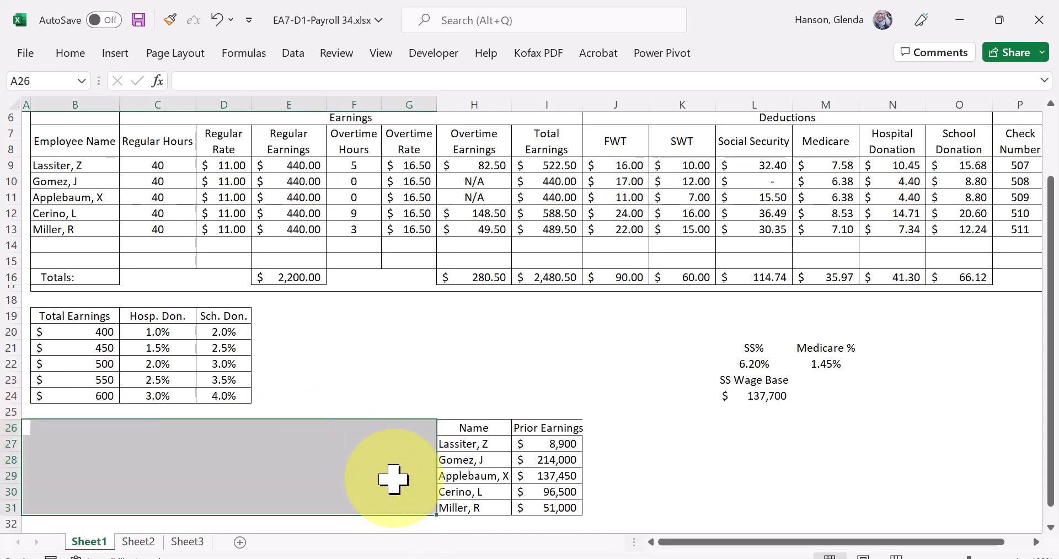
right_click(380, 463)
left_click(415, 281)
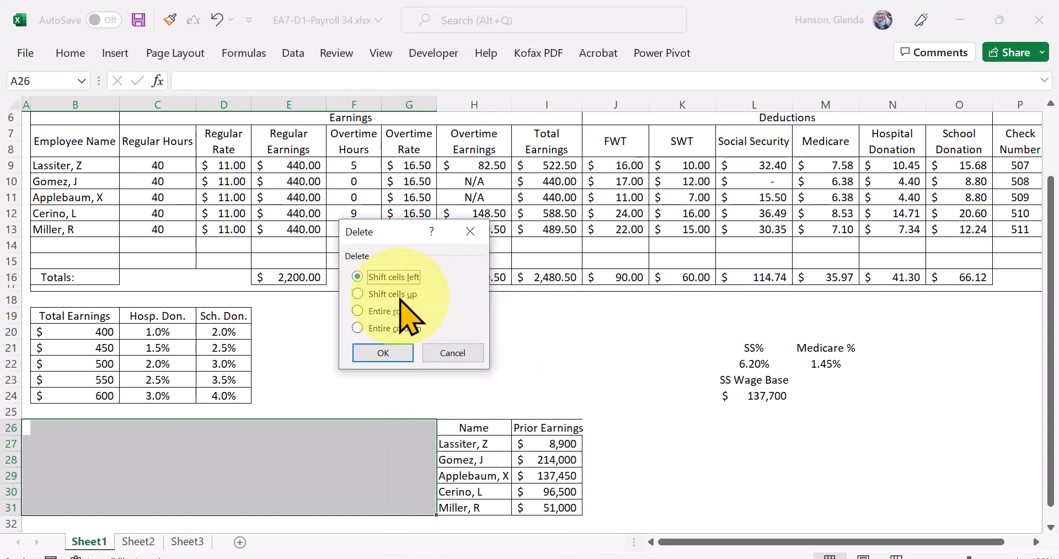
left_click(389, 353)
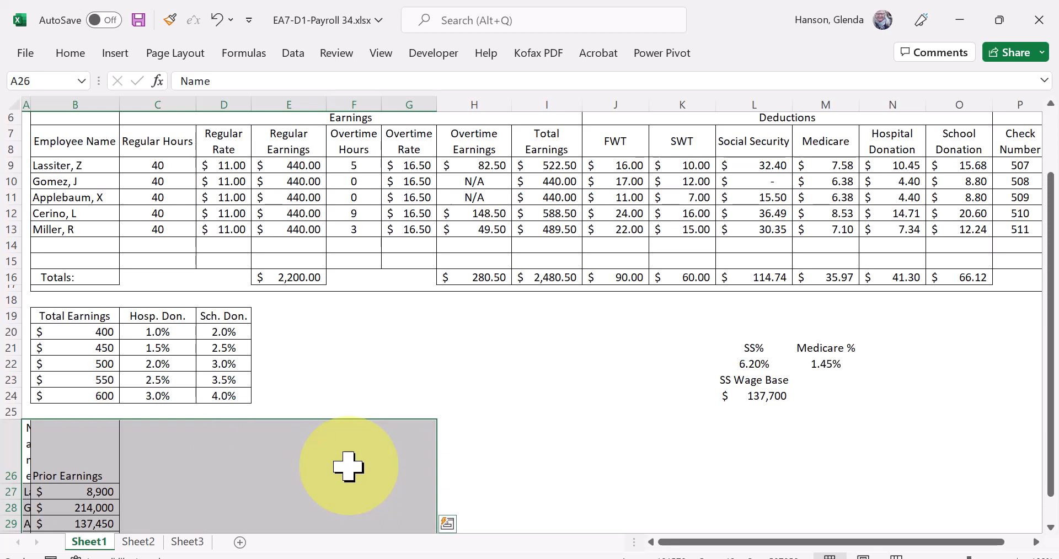
- Undo the deletion of the blank cells A26:G31
key("ctrl+z")
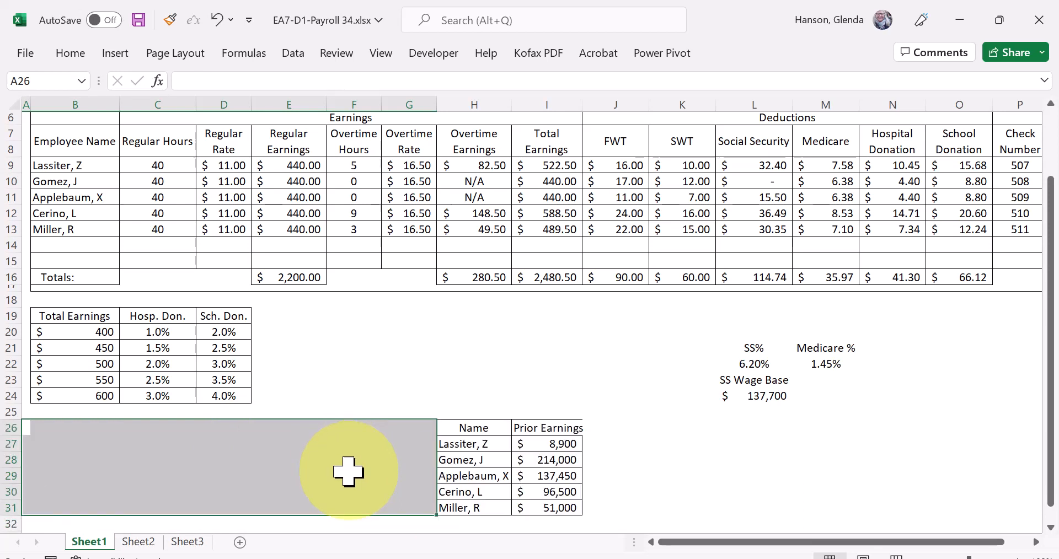
left_click(204, 496)
left_click(44, 428)
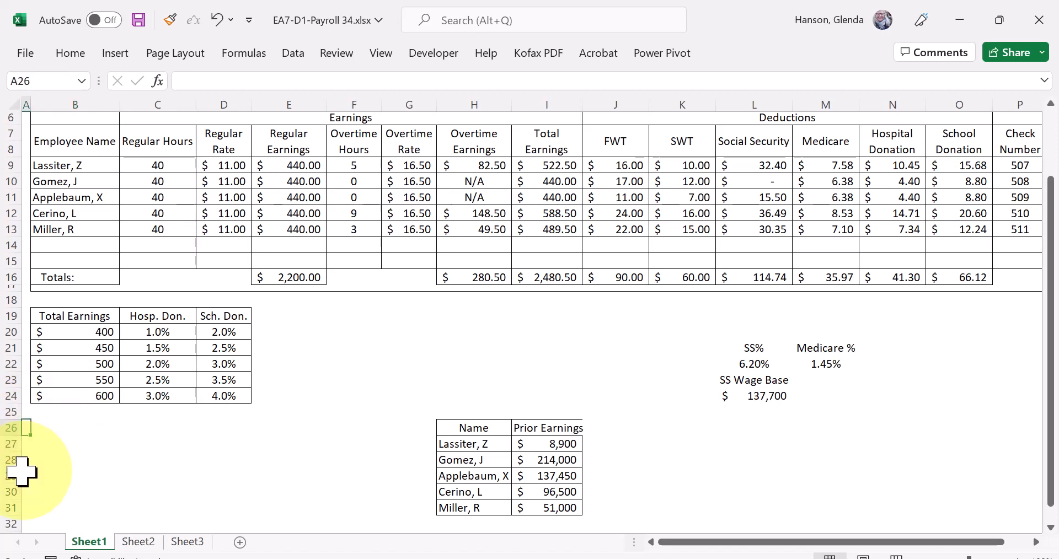
left_click(47, 433)
left_click(24, 428)
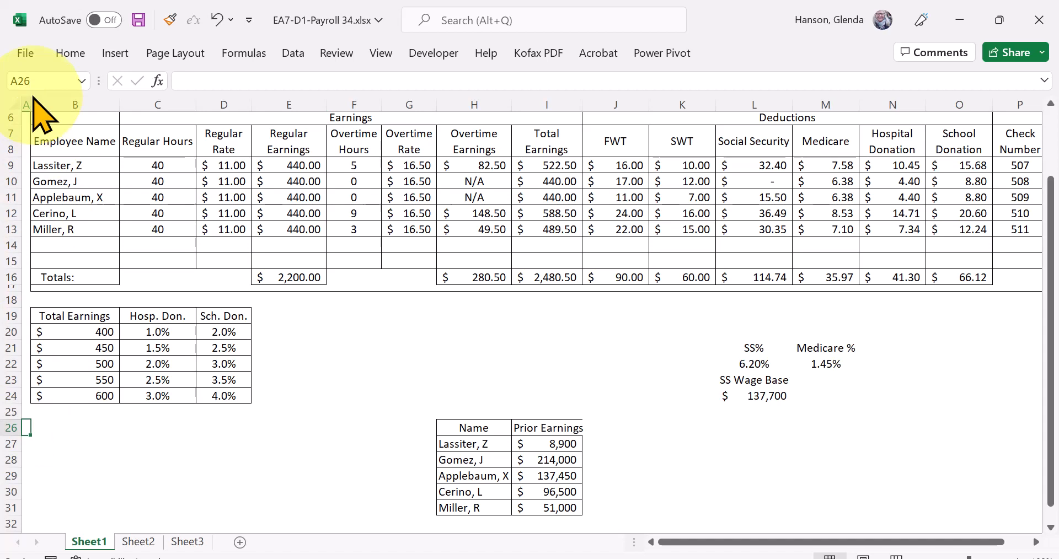
- Bring the Prior Earnings table to column B by deleting the blank cells B26:G31 with cells shifted left
left_click(71, 432)
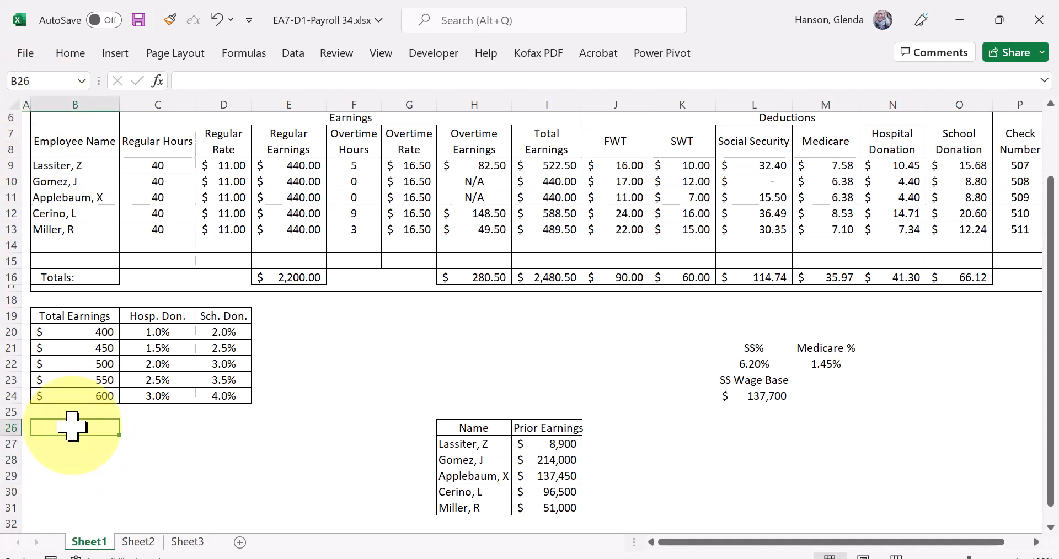
key("shift+Right")
key("shift+Right")
key("shift+Right")
key("shift+Right")
key("shift+Right")
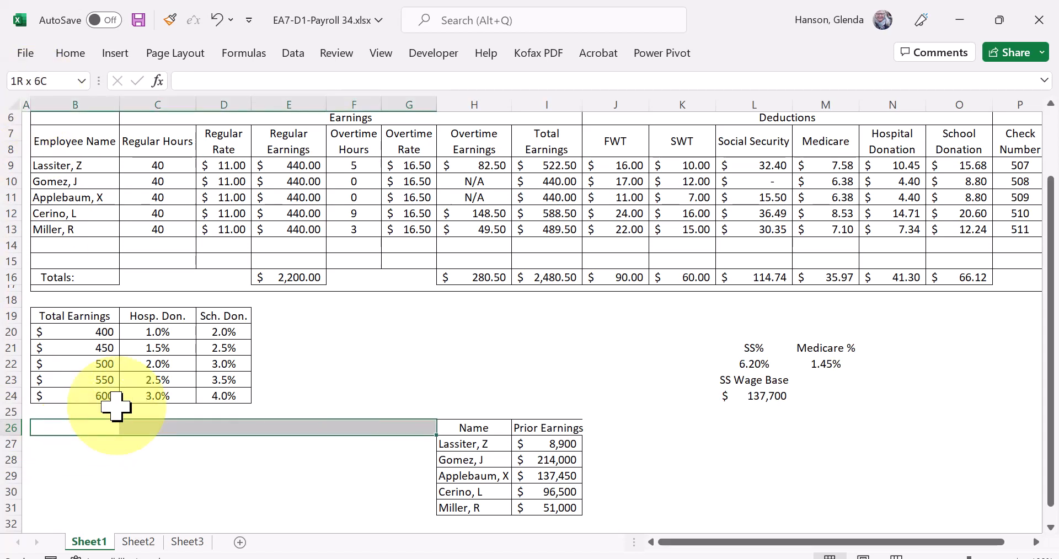
key("shift+Down")
key("shift+Down")
key("shift+Down")
key("shift+Down")
key("shift+Down")
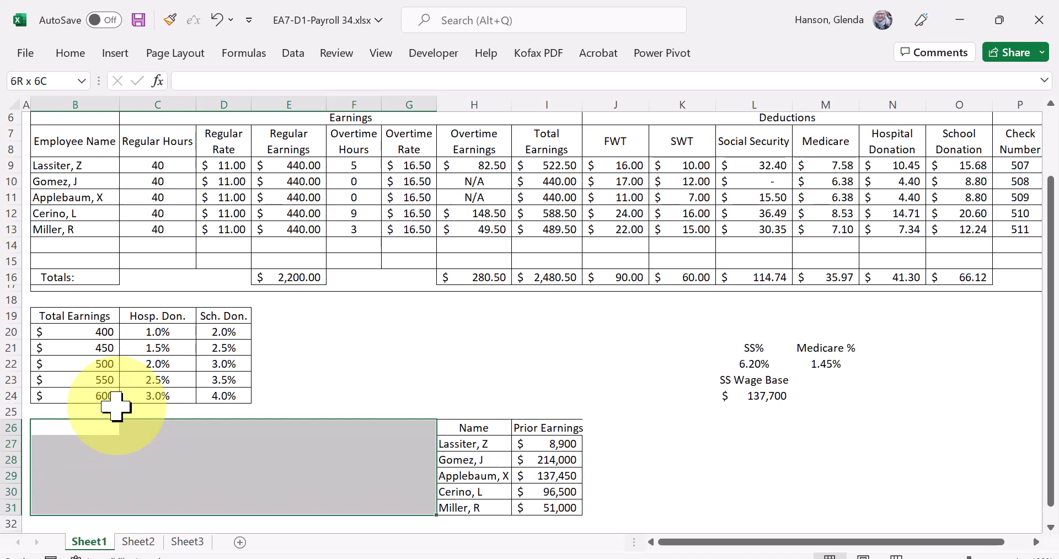
right_click(193, 469)
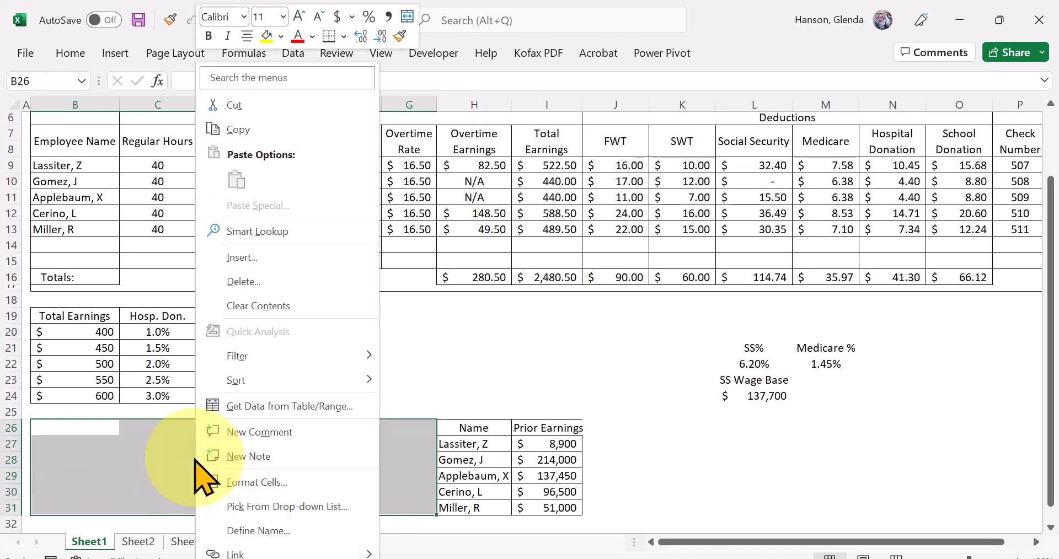
left_click(264, 284)
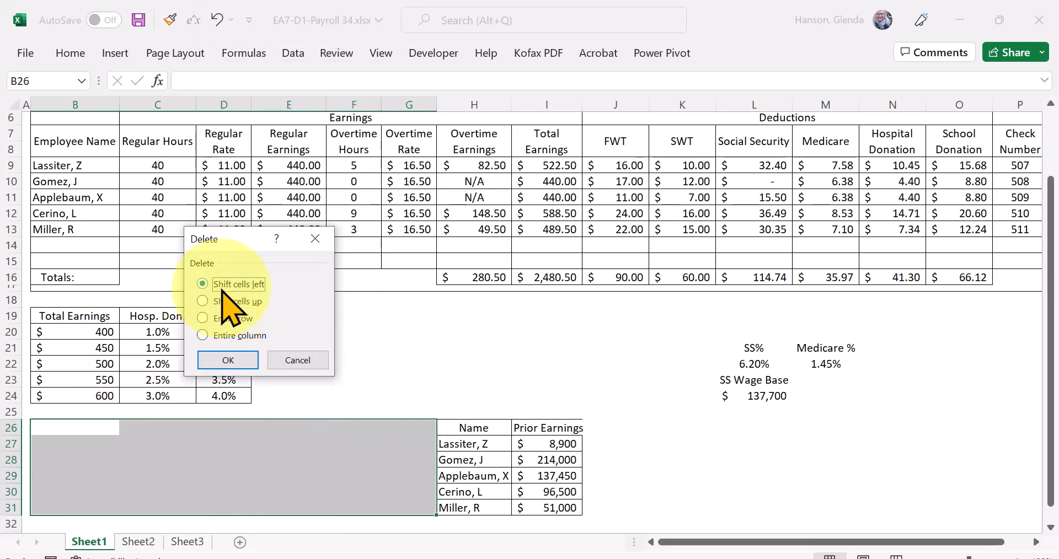
left_click(221, 361)
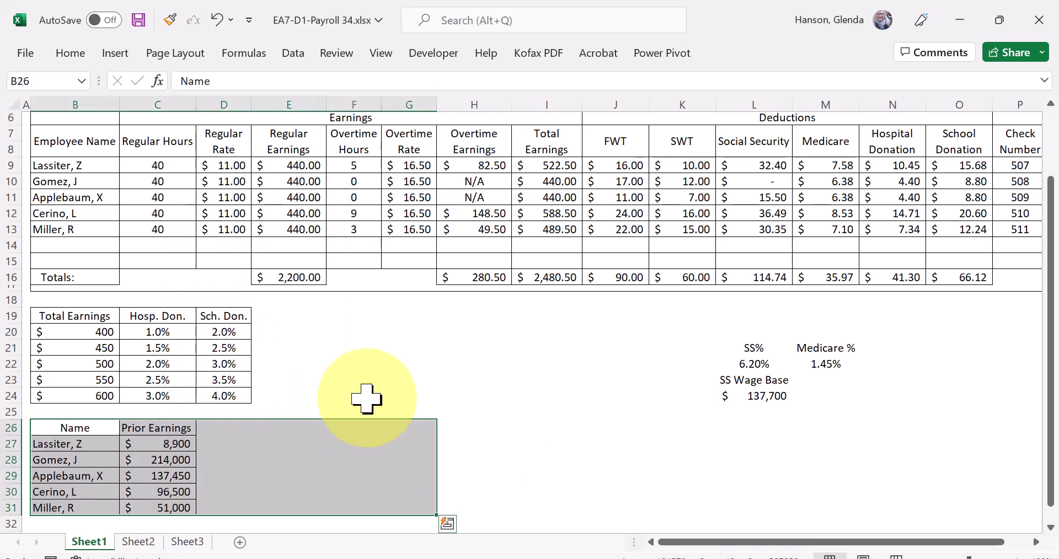
- Apply all borders to the SS% and Medicare % rate table in cells L21:M24
left_click(415, 392)
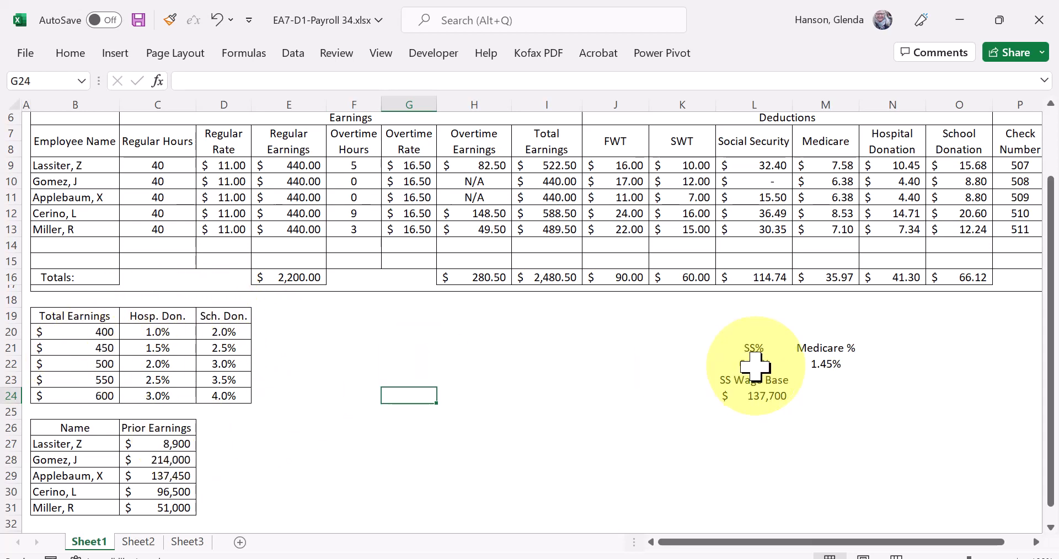
left_click(739, 344)
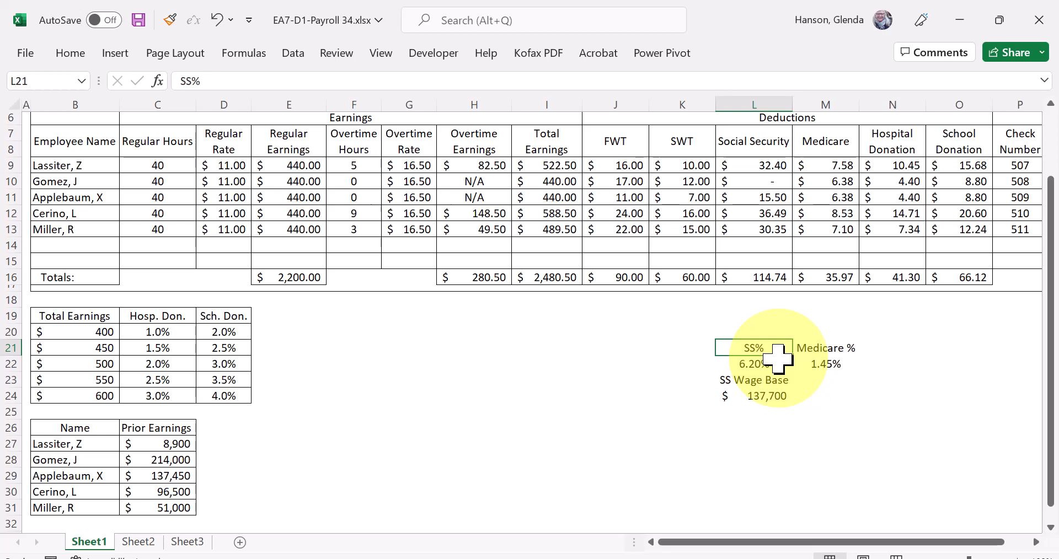
key("shift+Right")
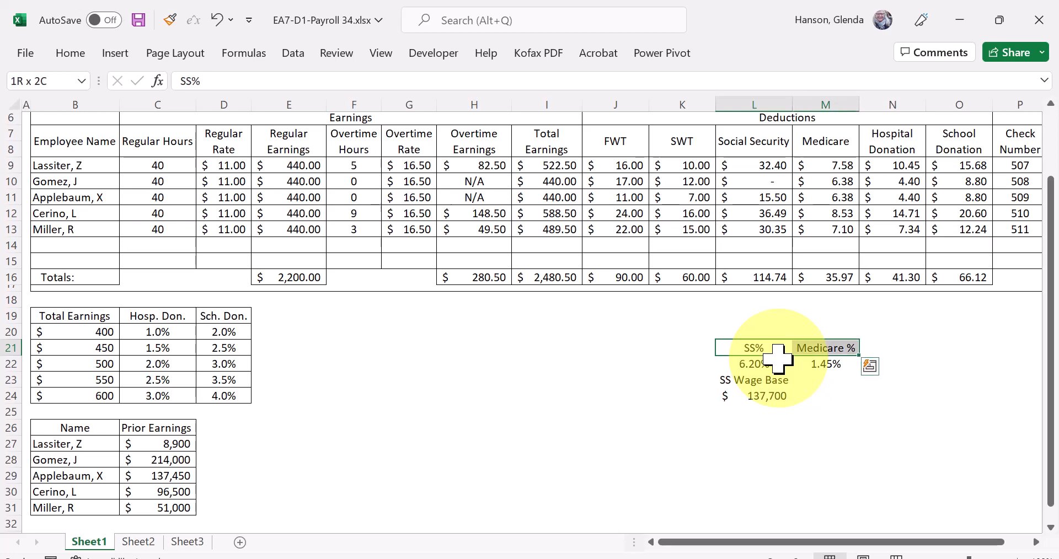
key("shift+Down")
key("shift+Down")
key("shift+Down")
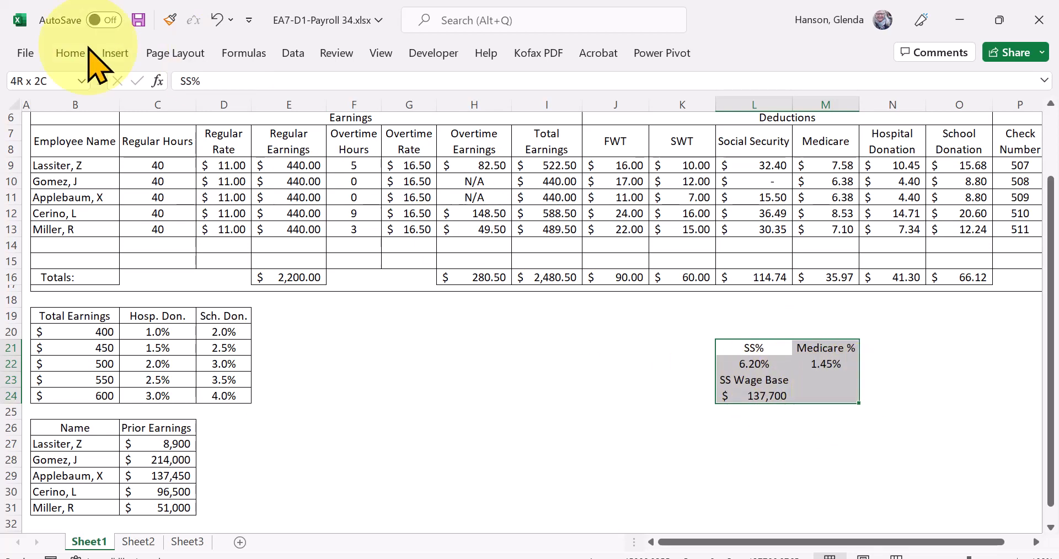
left_click(71, 54)
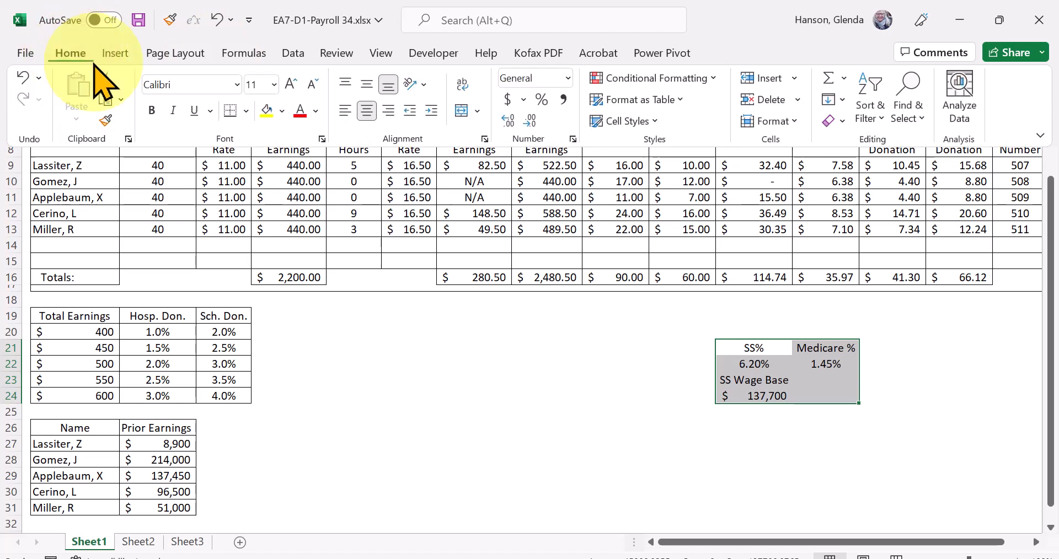
left_click(246, 111)
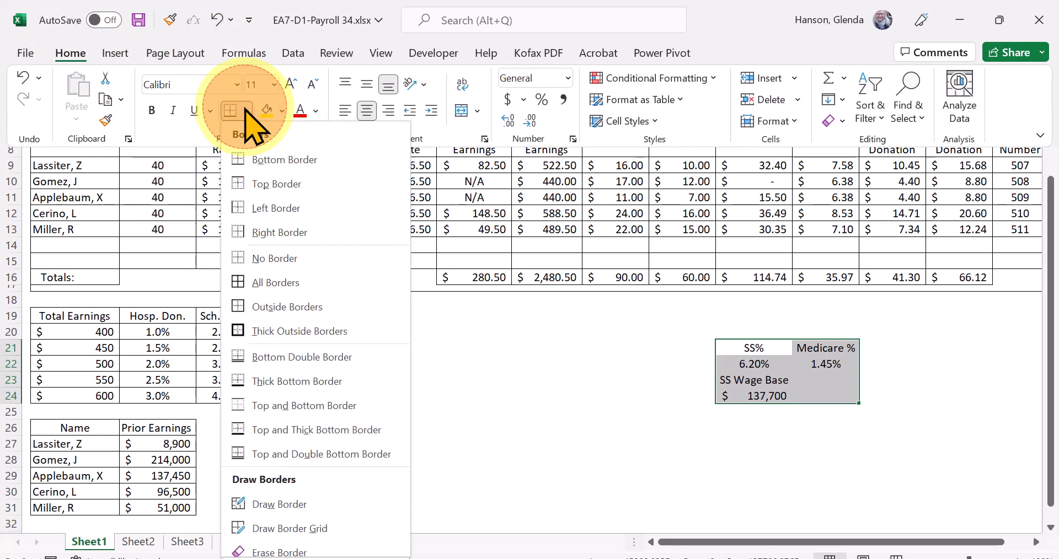
left_click(283, 288)
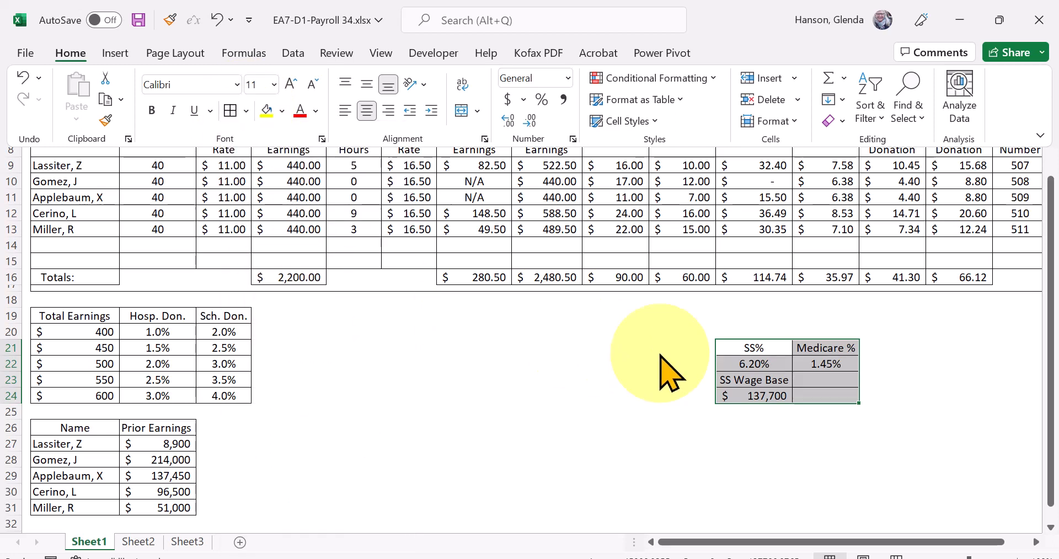
- Move the bordered SS% and Medicare % table up so it starts at cell L19
right_click(751, 365)
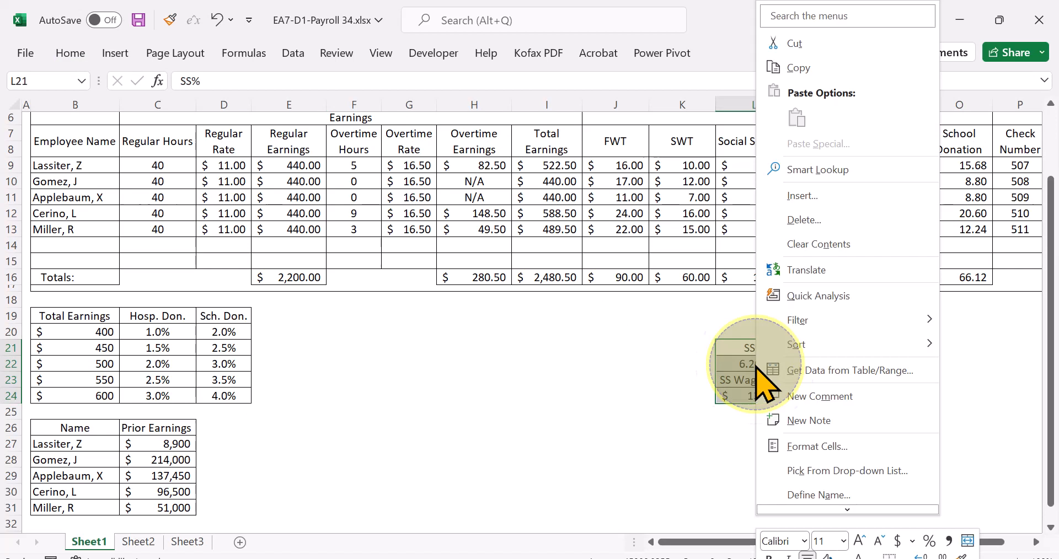
left_click(815, 44)
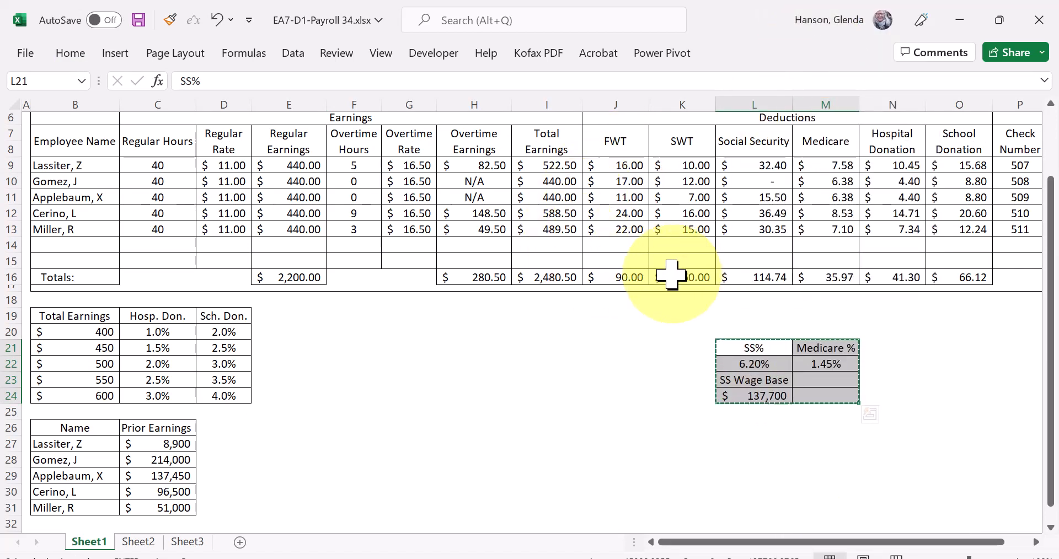
left_click(753, 315)
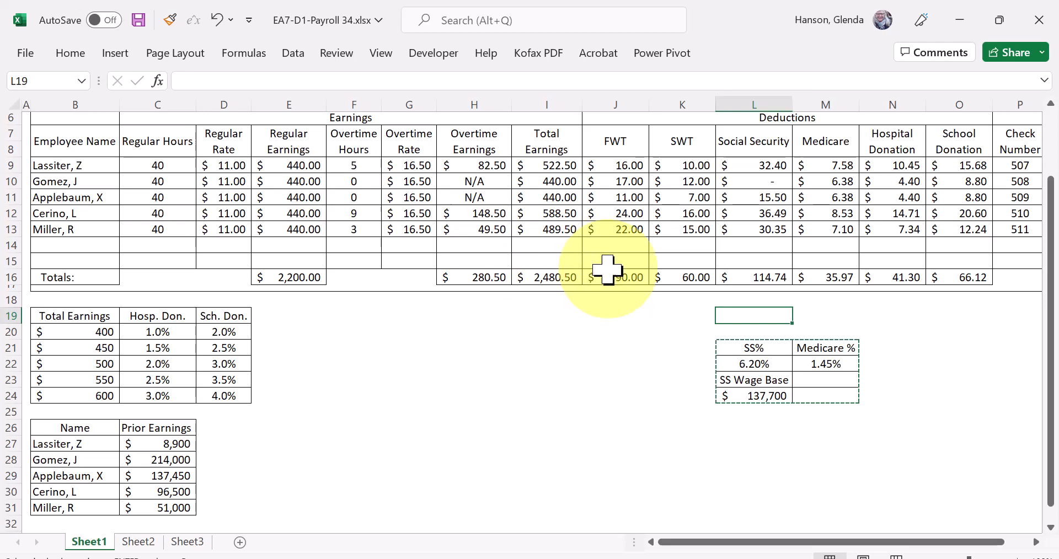
right_click(772, 318)
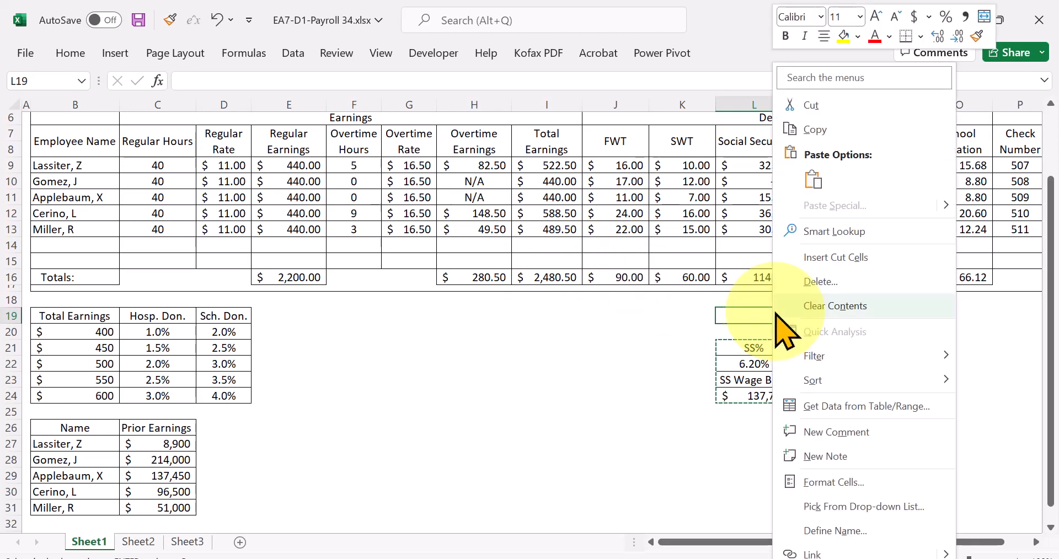
left_click(812, 178)
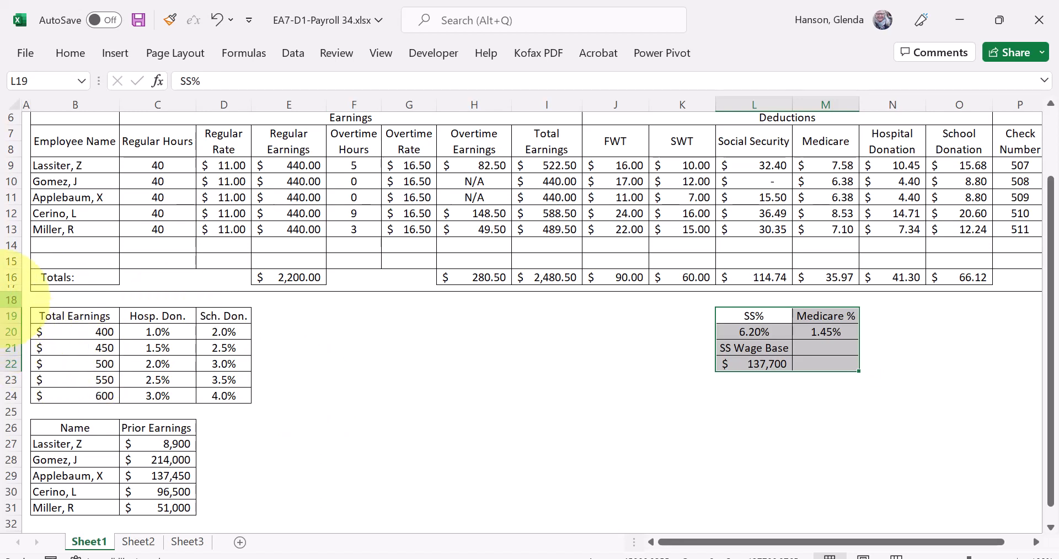
- Try a row height of 7 on rows 18 through 25 and undo the change
left_click_drag(5, 300, 5, 408)
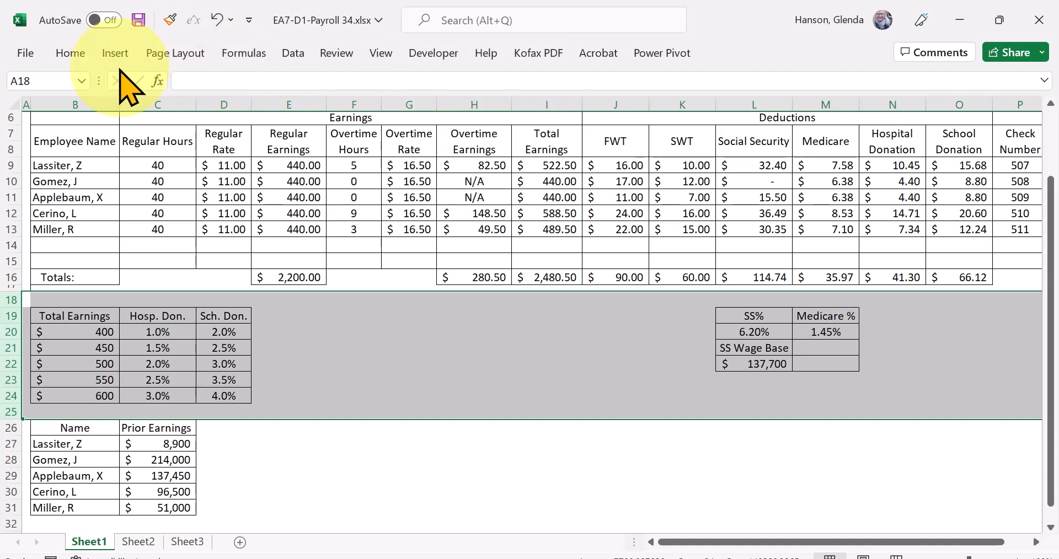
left_click(71, 53)
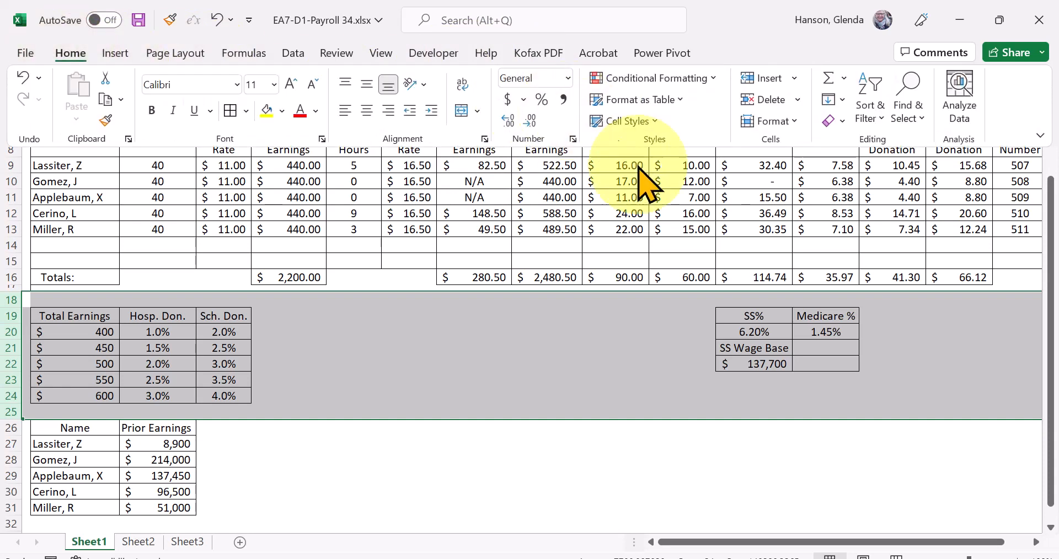
left_click(794, 121)
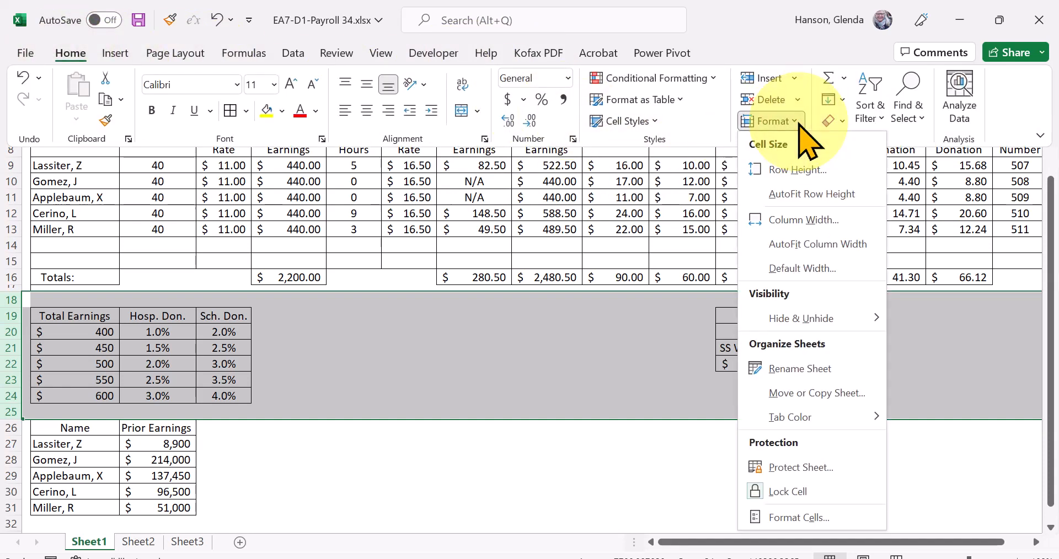
left_click(815, 174)
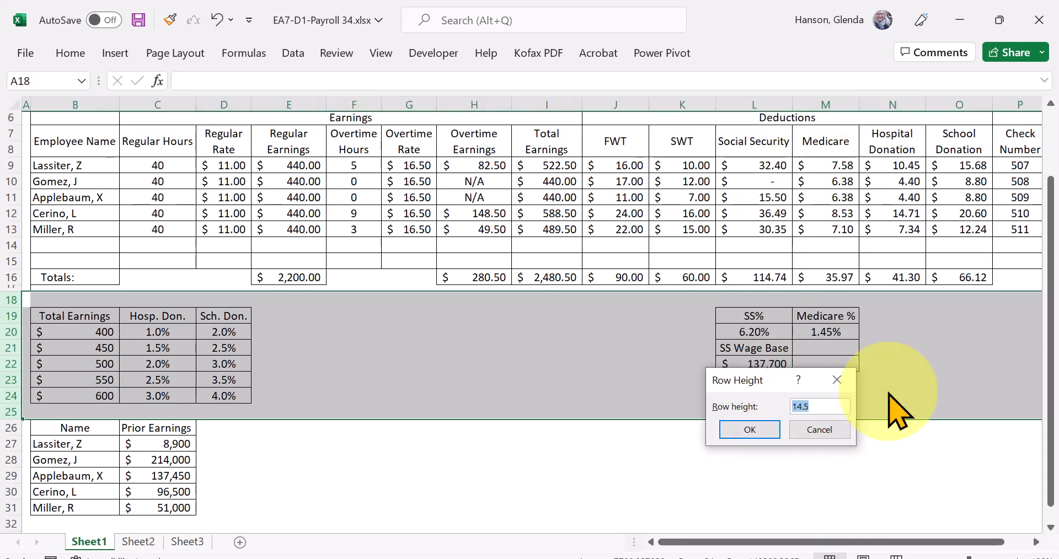
type("7")
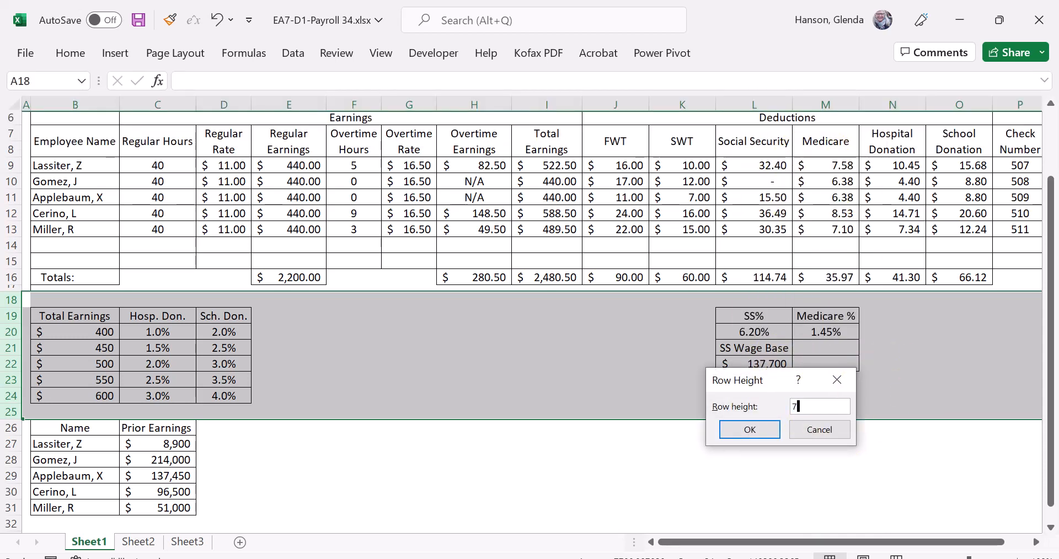
left_click(751, 433)
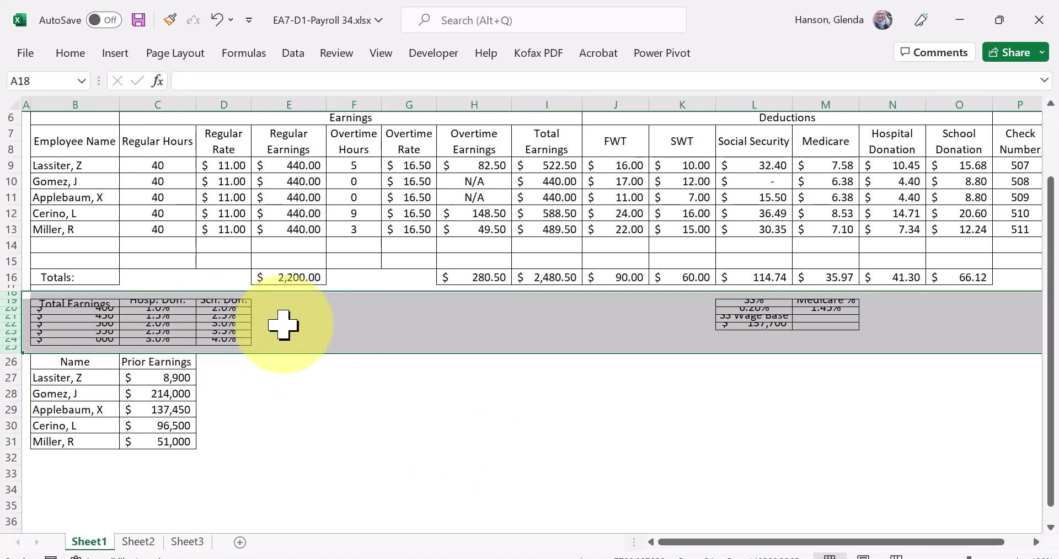
key("ctrl+z")
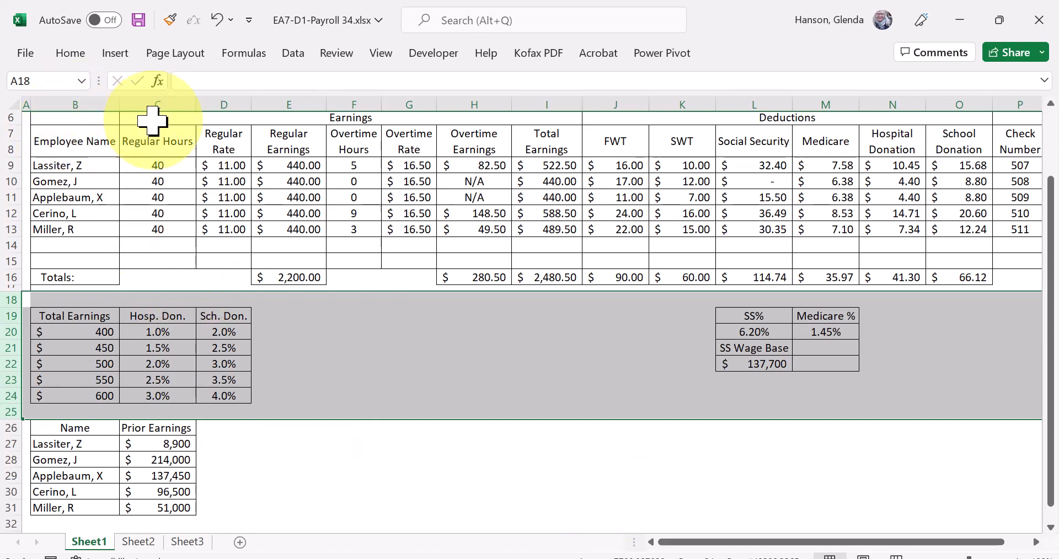
- Make the Earnings and Deductions group headings in row 6 bold
left_click(174, 119)
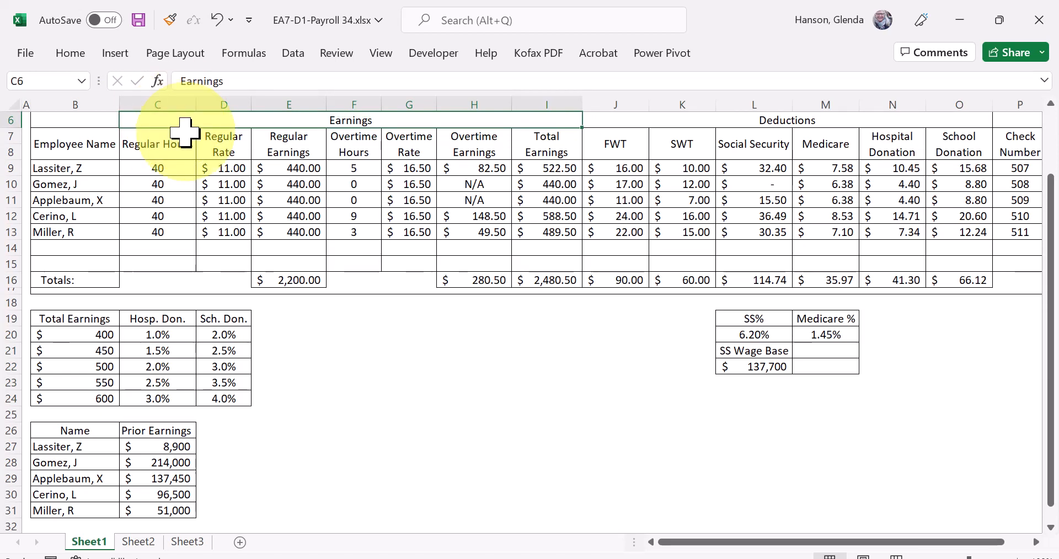
key("shift+Right")
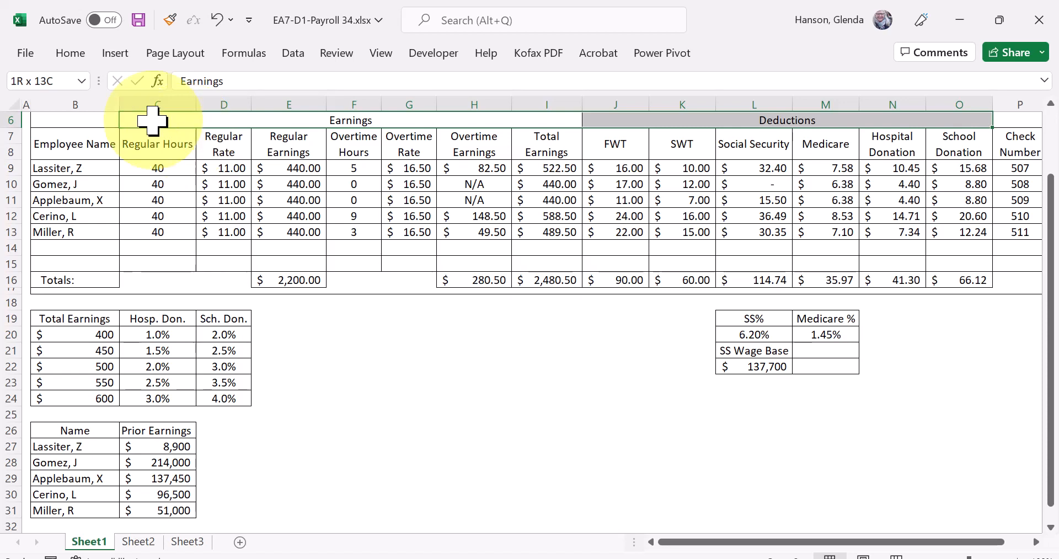
left_click(66, 52)
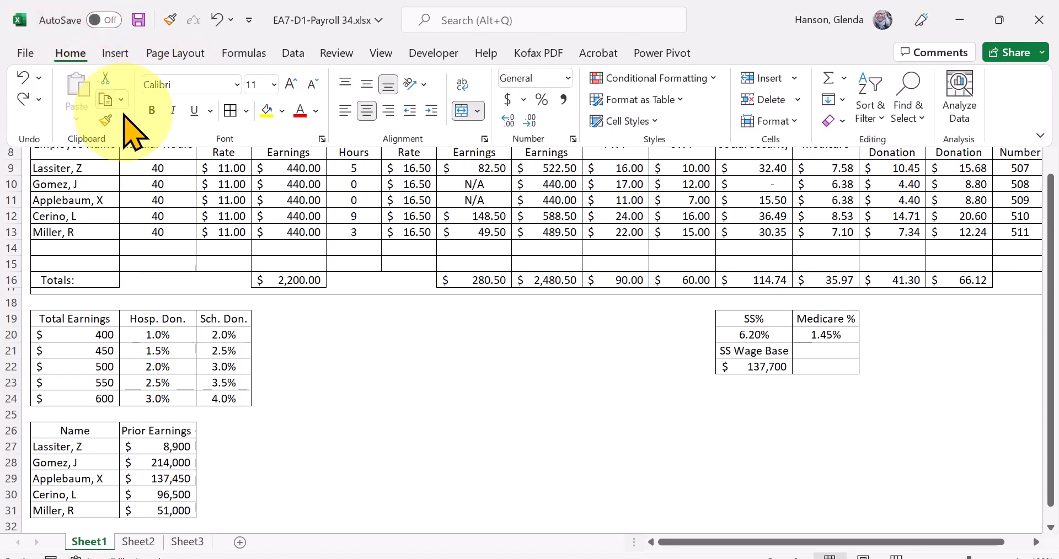
left_click(151, 112)
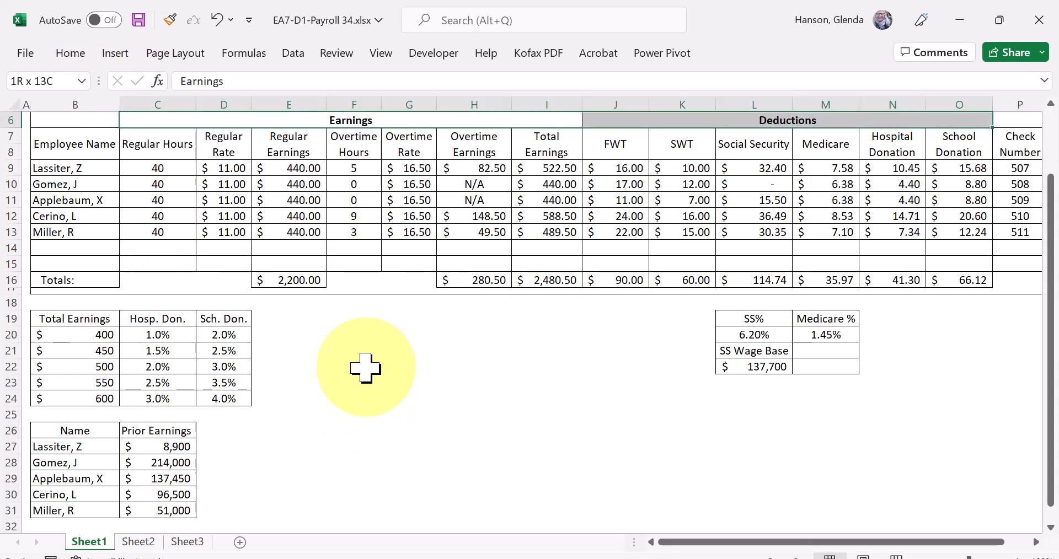
- Italicize the payroll column headings in rows 7 and 8, from Employee Name through Net Pay
left_click(77, 144)
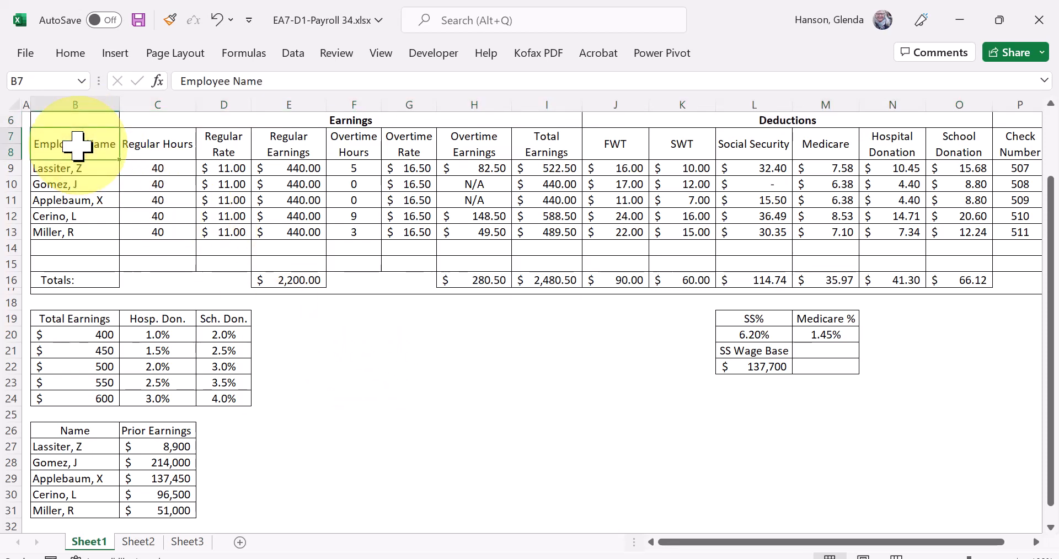
left_click_drag(77, 145, 906, 152)
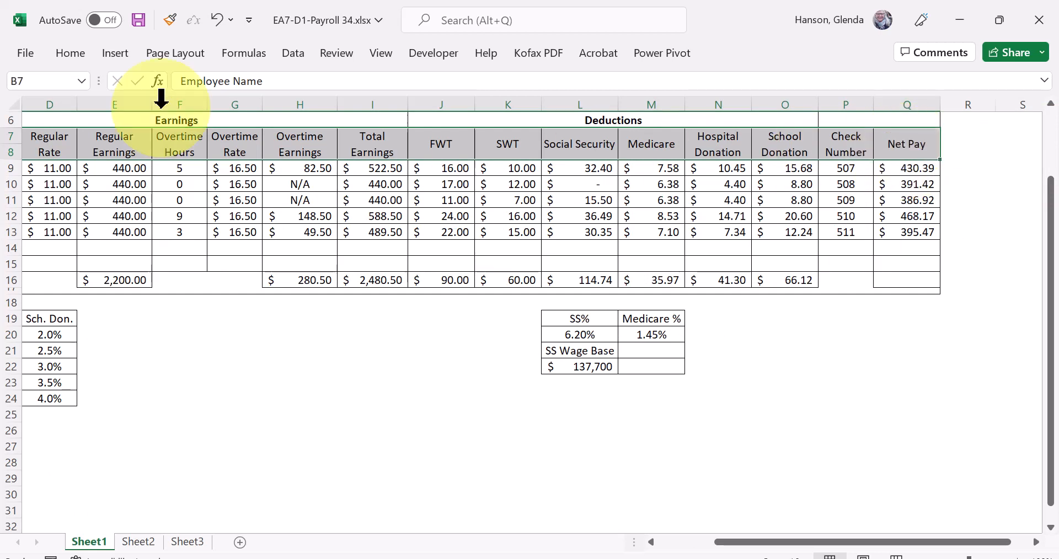
left_click(71, 53)
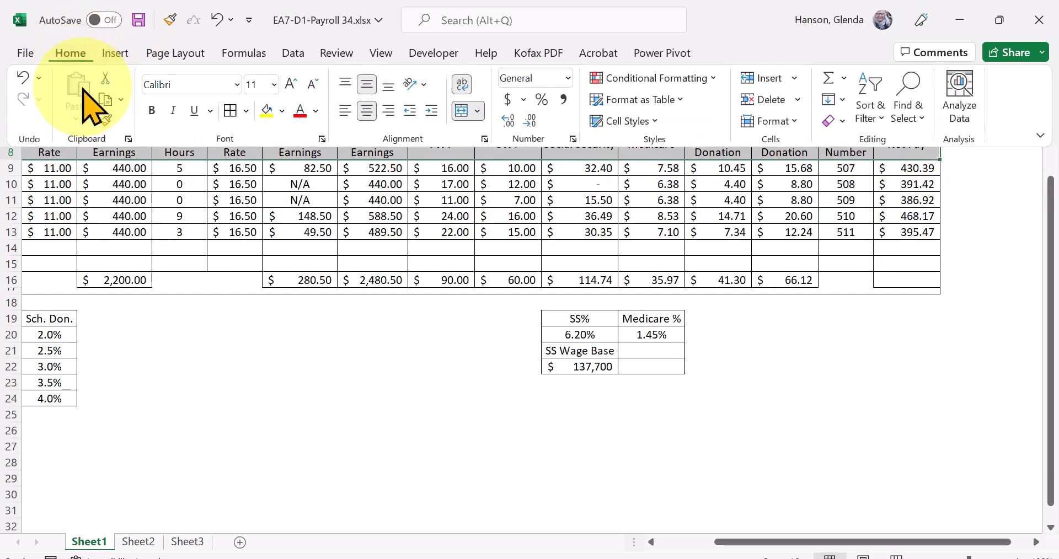
left_click(173, 111)
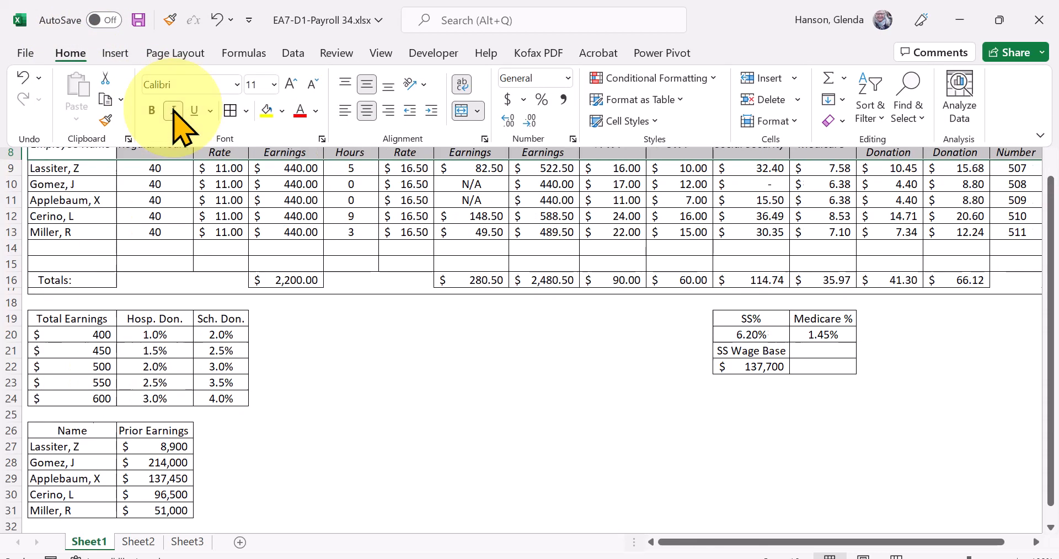
left_click(474, 440)
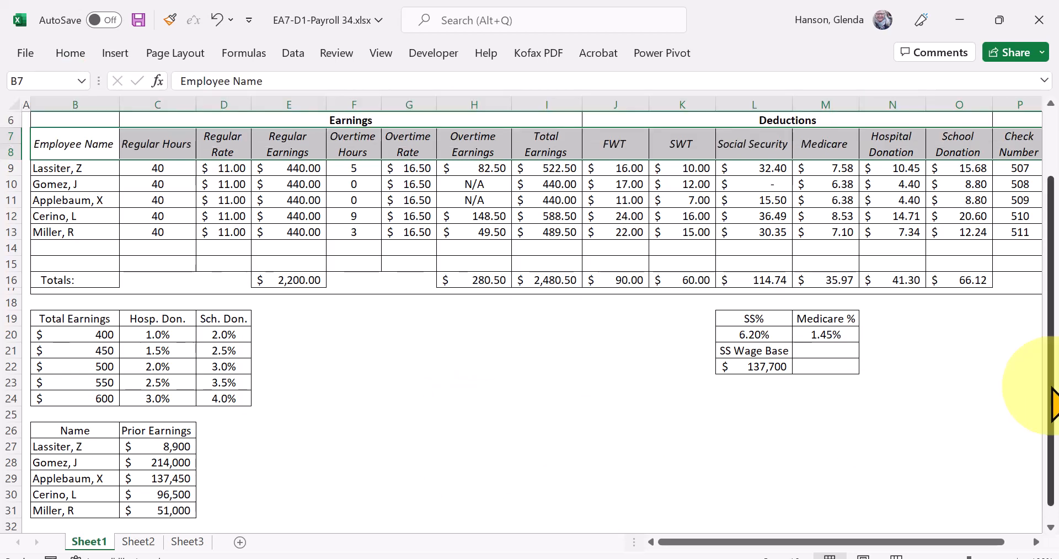
left_click_drag(1050, 435, 1050, 386)
left_click(552, 482)
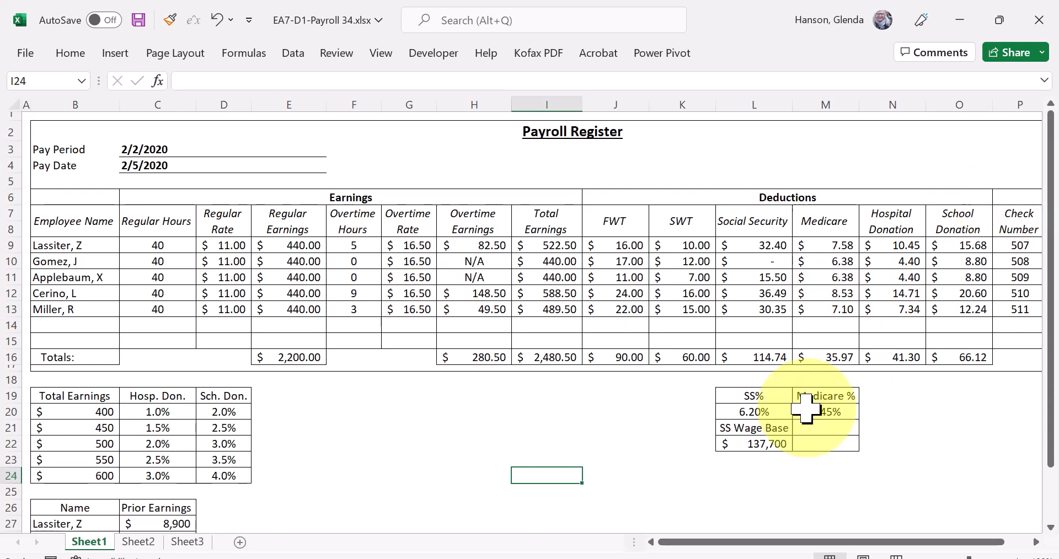
- Start a Top 10 Items conditional formatting rule for the employees' Net Pay amounts in Q9:Q13
left_click_drag(751, 544, 913, 537)
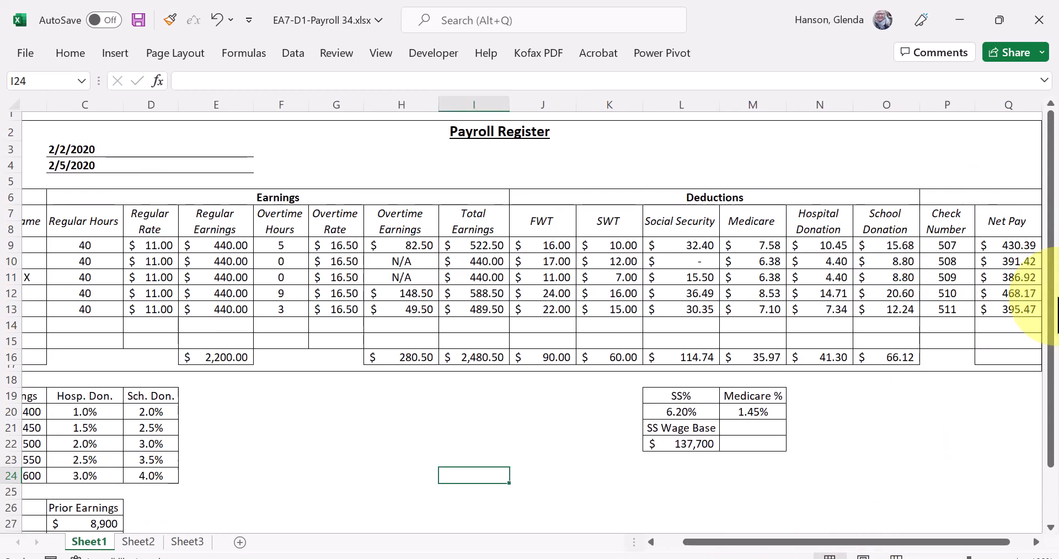
left_click(1001, 247)
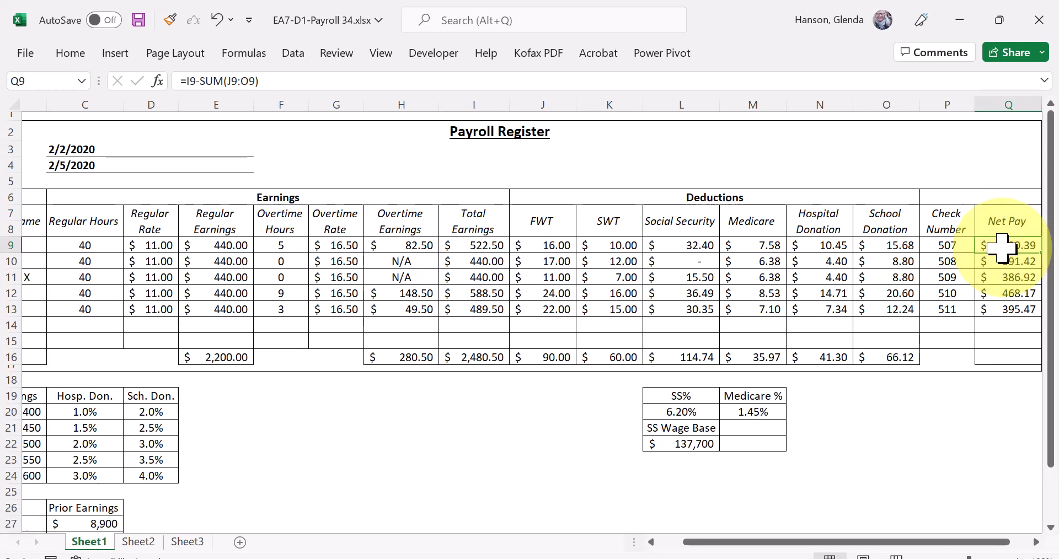
left_click_drag(1000, 248, 1009, 316)
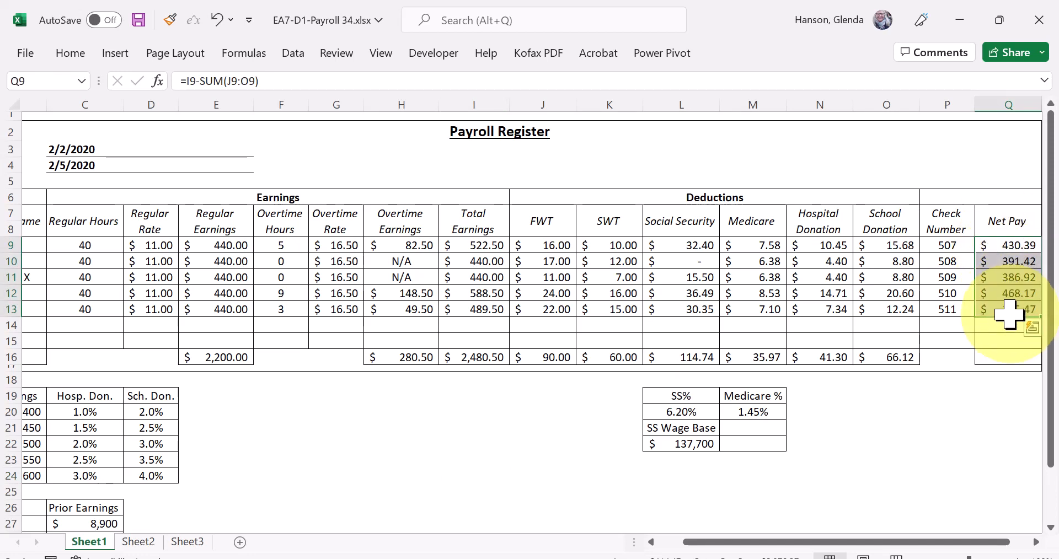
left_click(77, 61)
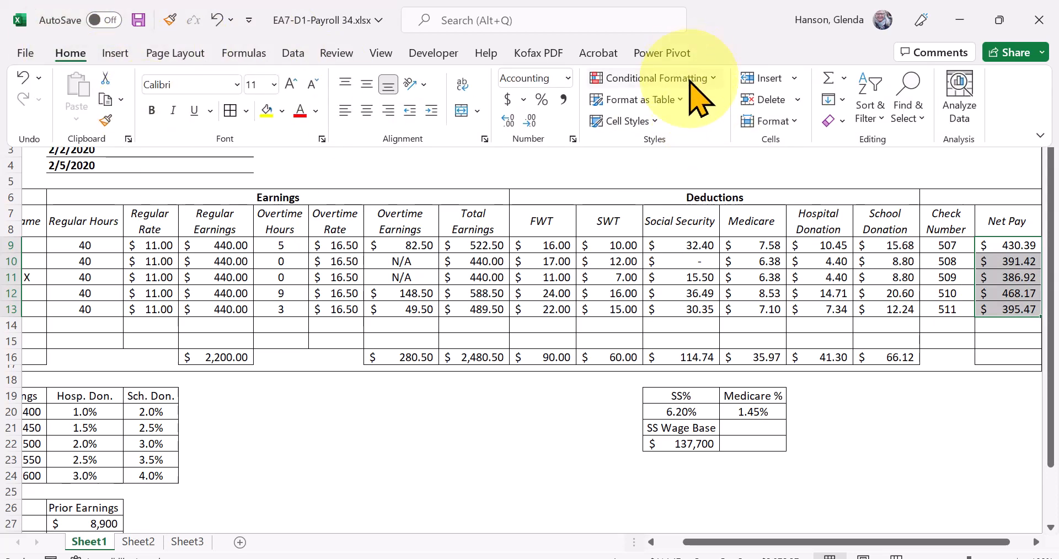
left_click(707, 77)
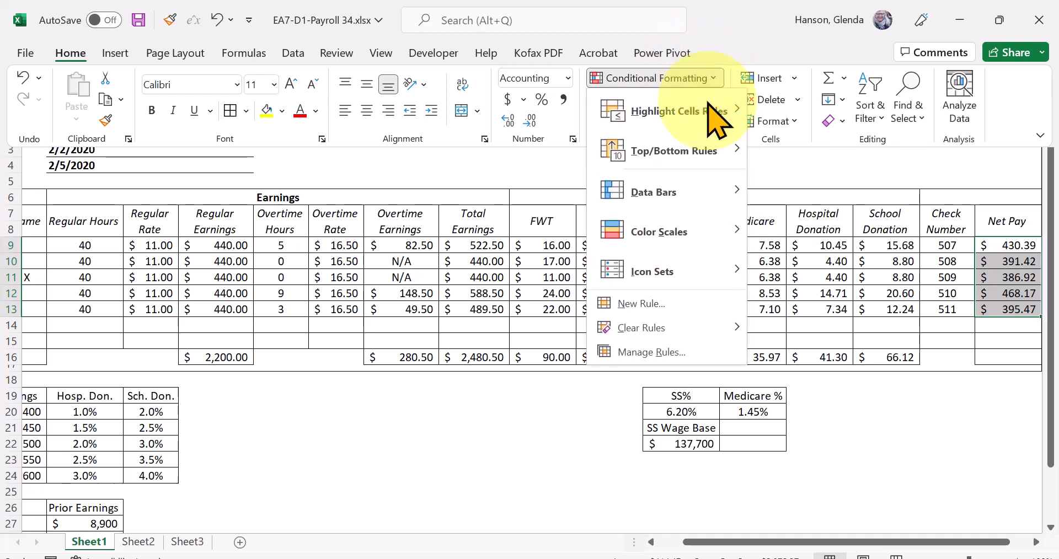
mouse_move(714, 209)
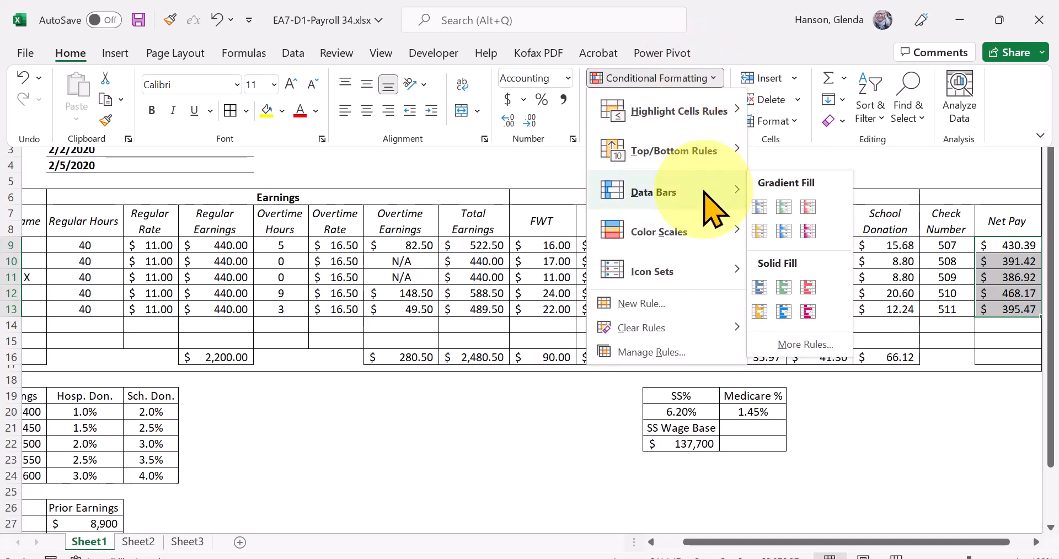
left_click(728, 150)
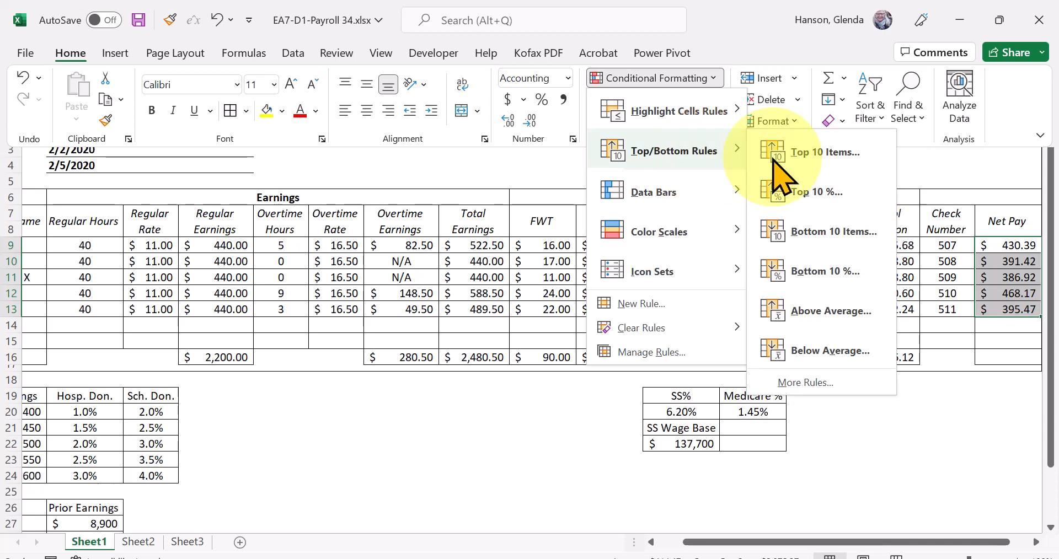
left_click(838, 160)
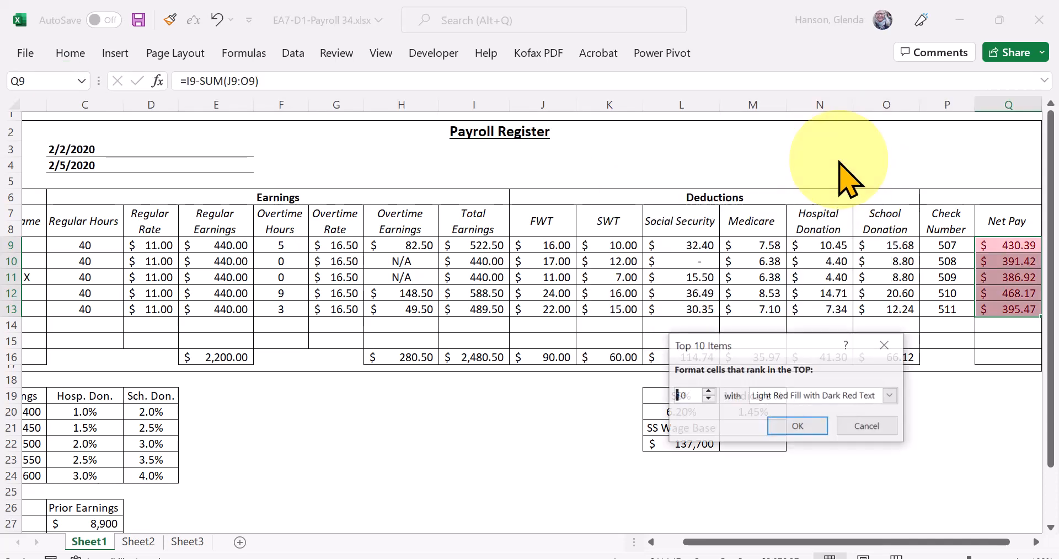
- Limit the rule to the top 2 Net Pay values and apply it with Green Fill with Dark Green Text
left_click(708, 399)
left_click(707, 398)
left_click(707, 399)
left_click(707, 399)
left_click(707, 398)
left_click(708, 399)
left_click(708, 398)
left_click(708, 398)
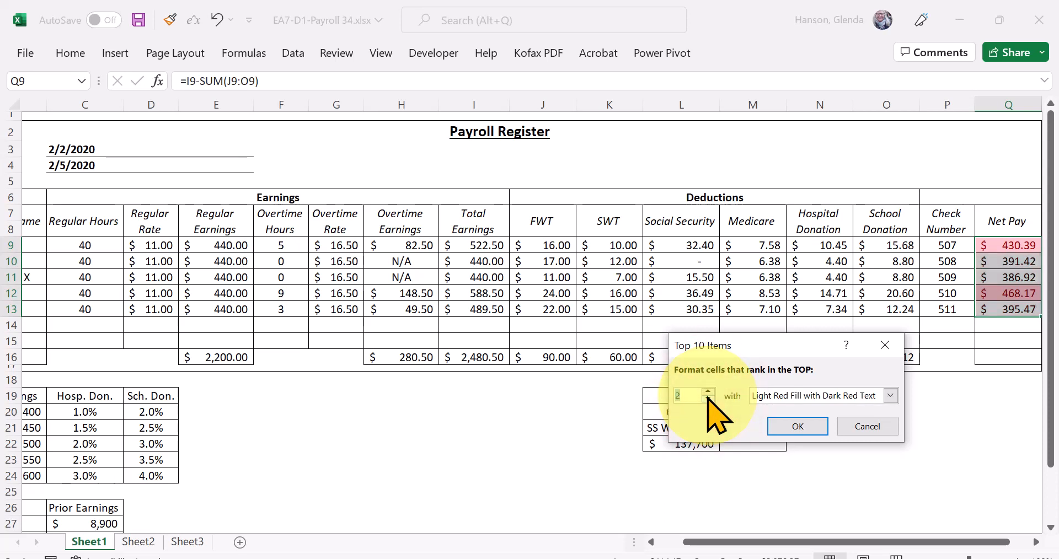
left_click(890, 395)
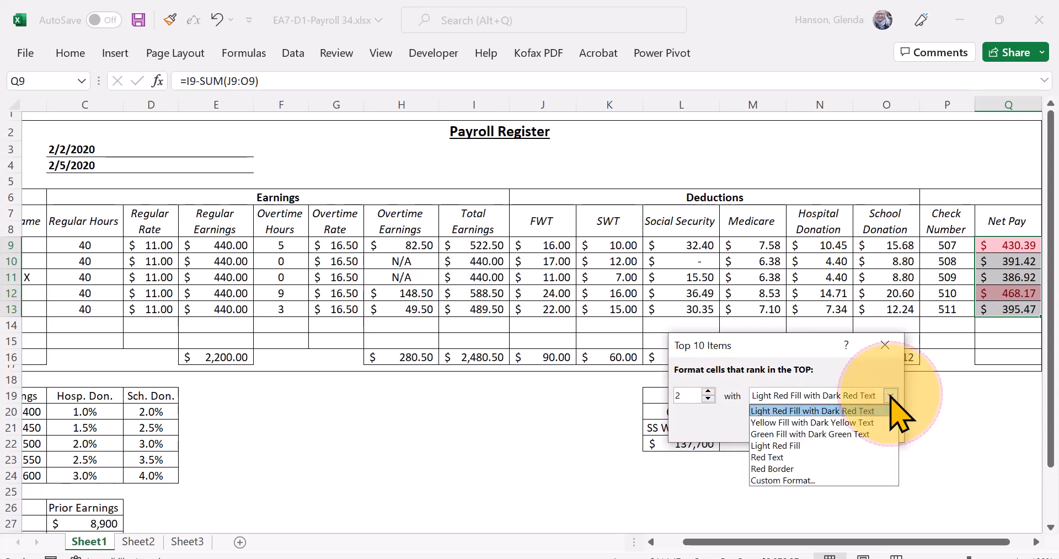
left_click(852, 435)
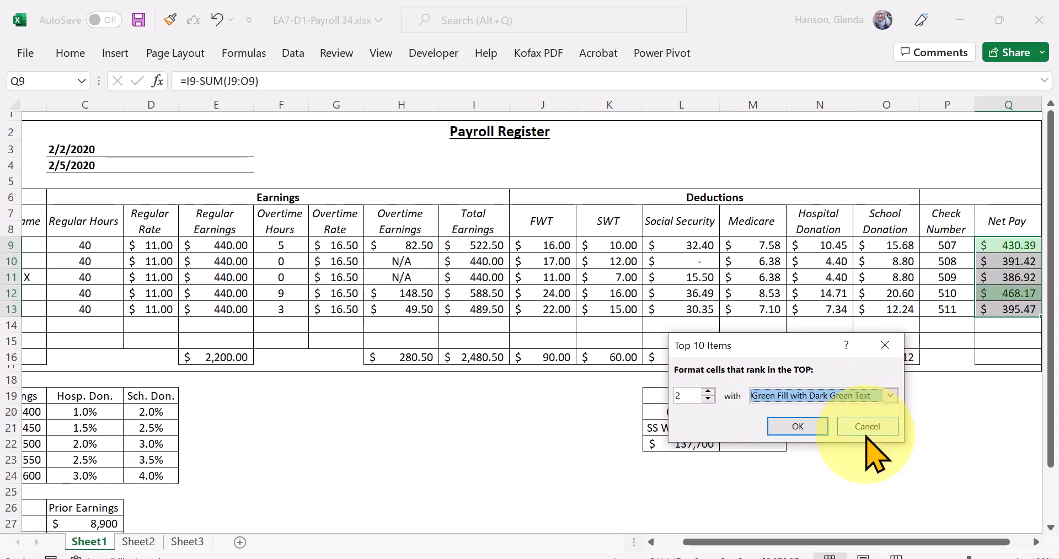
left_click(794, 429)
left_click(970, 456)
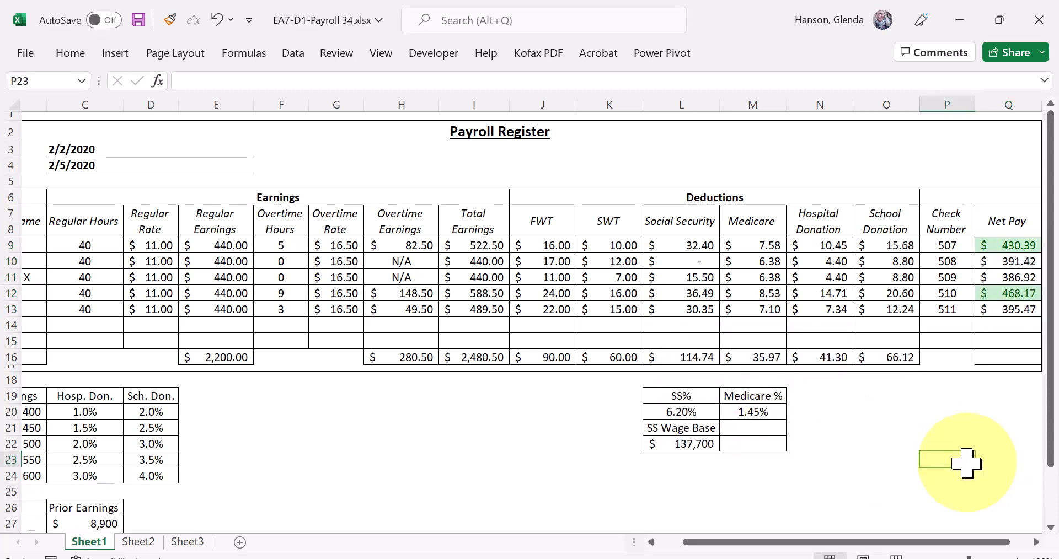
scroll(893, 542, "right", 1)
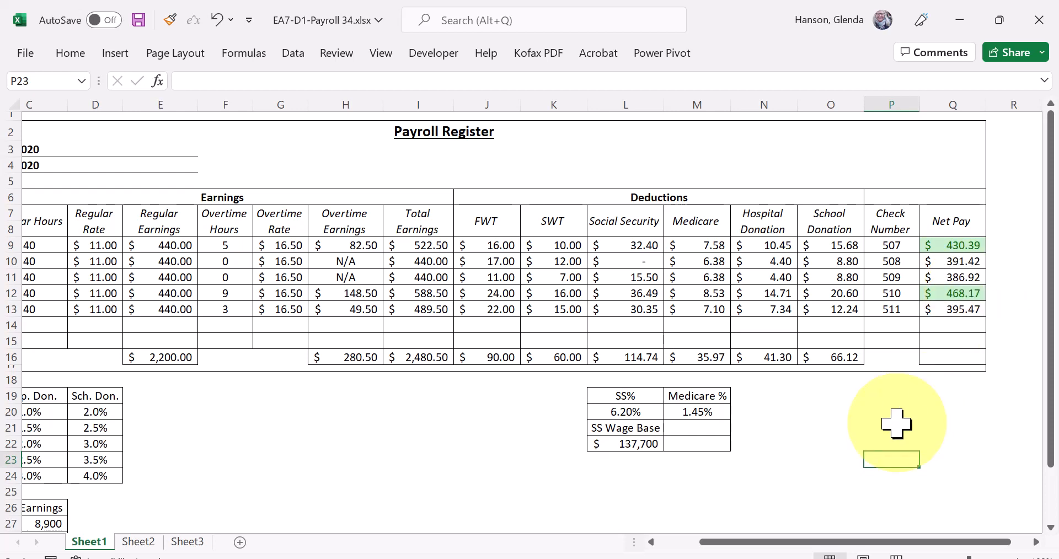
left_click_drag(807, 544, 598, 542)
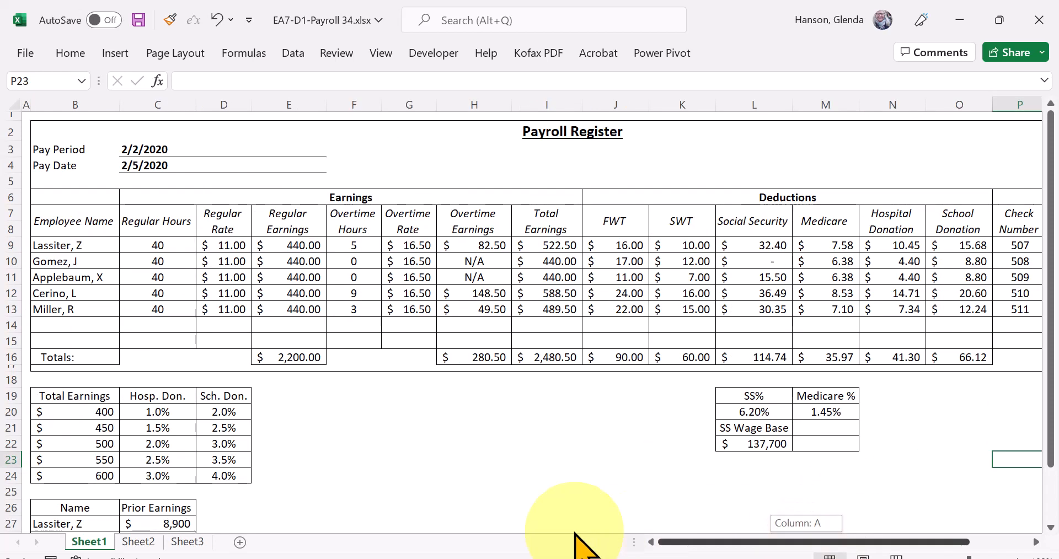